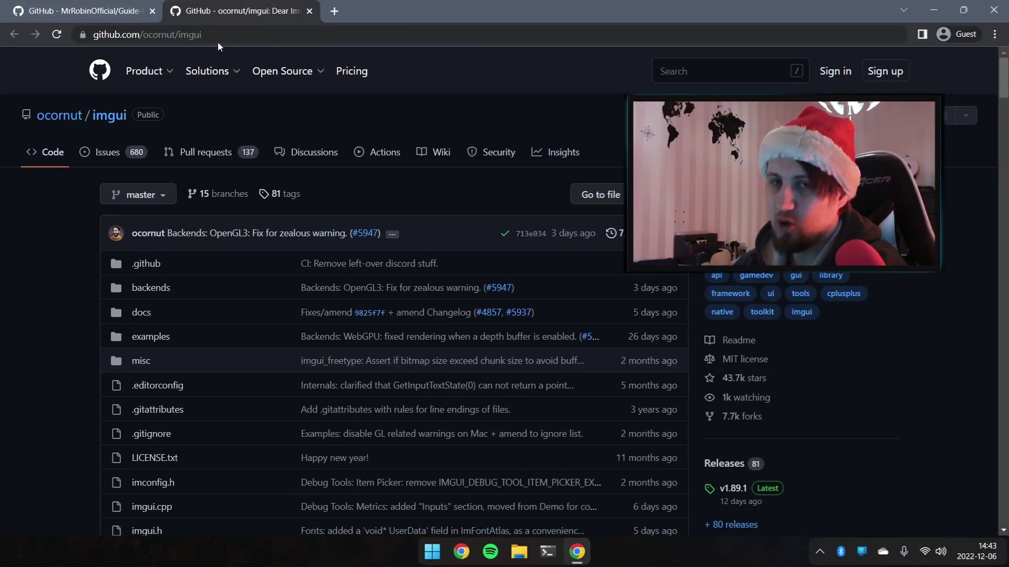
Scroll down through the imgui repository README and back up again
{"action": "scroll", "coordinate": [84, 287], "scroll_direction": "down", "scroll_amount": 5}
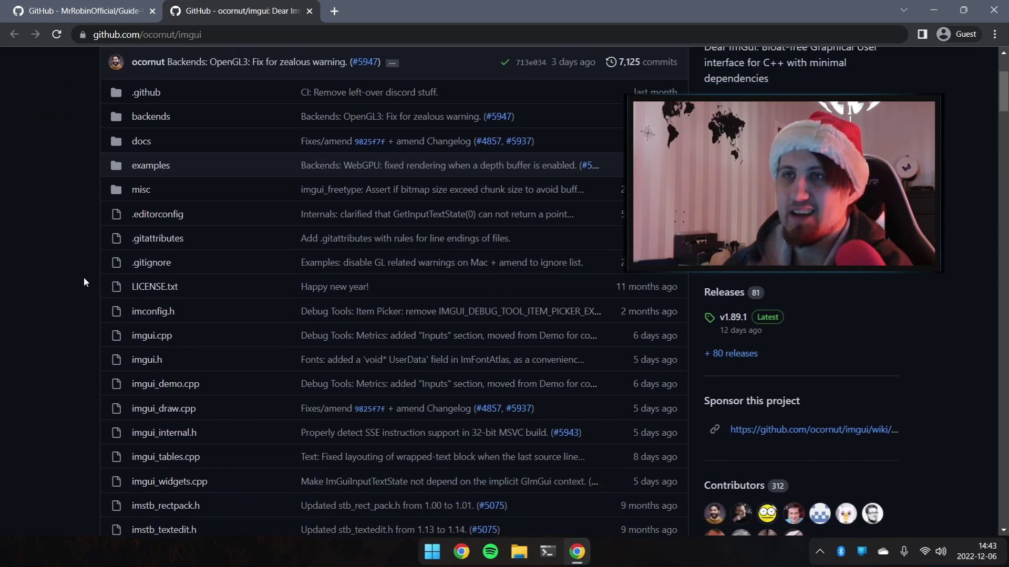
{"action": "scroll", "coordinate": [84, 287], "scroll_direction": "down", "scroll_amount": 4}
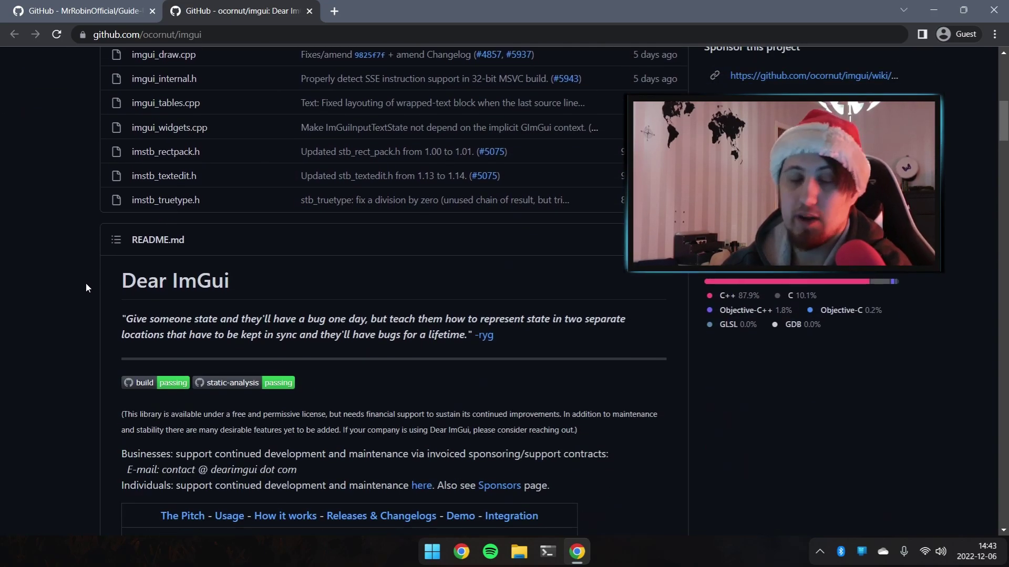
{"action": "scroll", "coordinate": [86, 286], "scroll_direction": "down", "scroll_amount": 3}
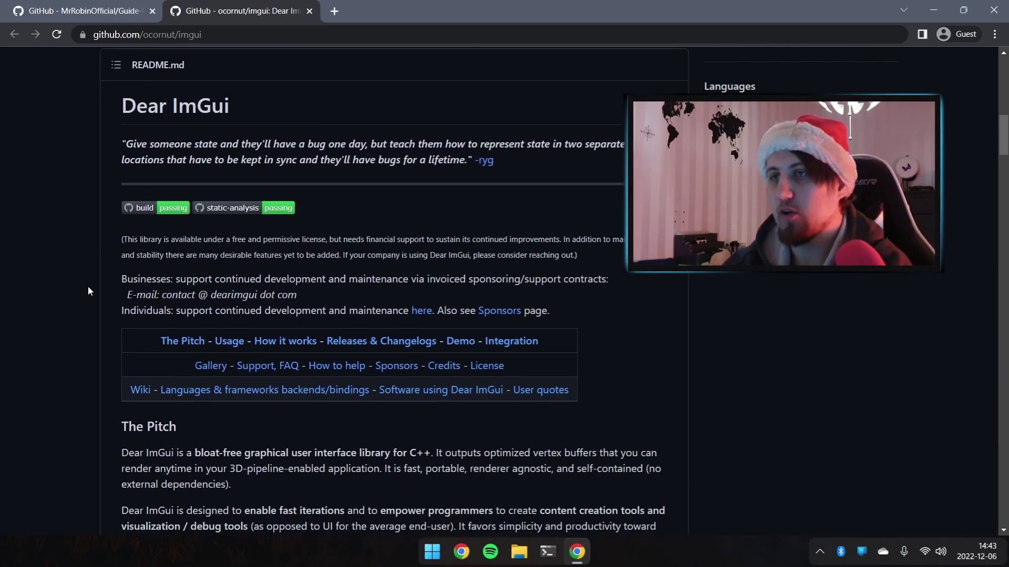
{"action": "scroll", "coordinate": [87, 293], "scroll_direction": "down", "scroll_amount": 7}
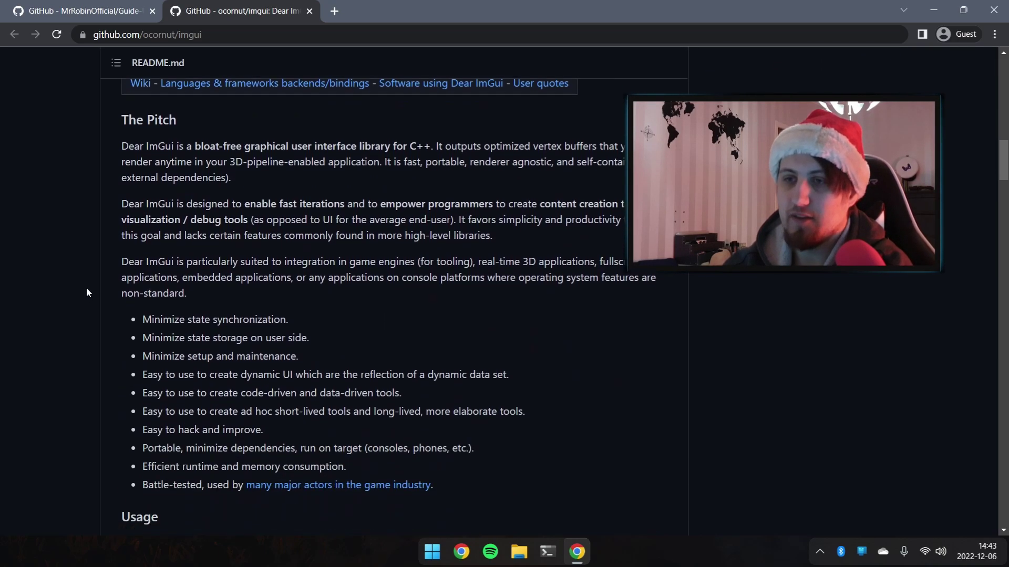
{"action": "scroll", "coordinate": [88, 294], "scroll_direction": "down", "scroll_amount": 6}
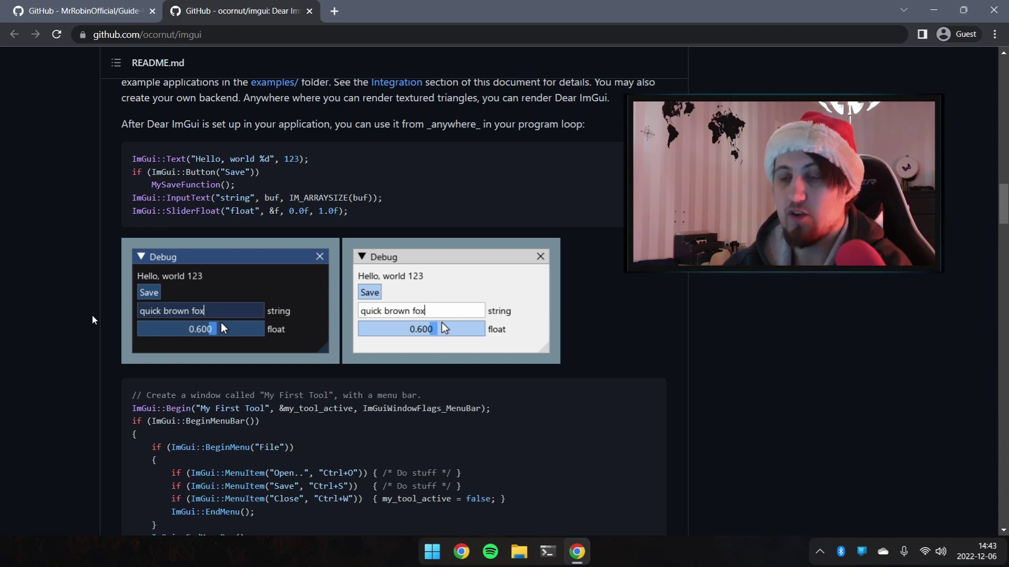
{"action": "scroll", "coordinate": [94, 323], "scroll_direction": "down", "scroll_amount": 1}
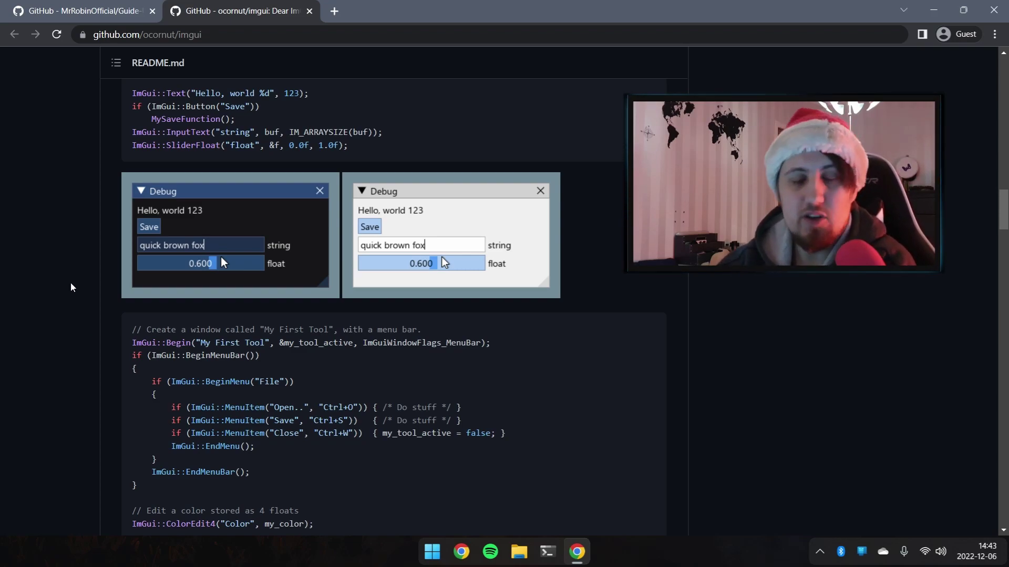
{"action": "scroll", "coordinate": [101, 288], "scroll_direction": "down", "scroll_amount": 6}
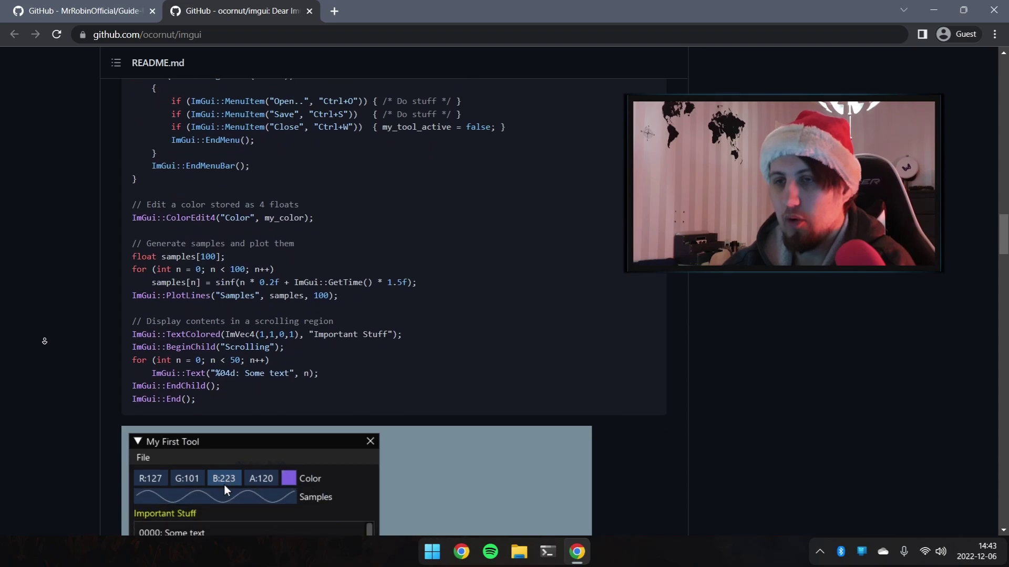
{"action": "scroll", "coordinate": [44, 341], "scroll_direction": "up", "scroll_amount": 20}
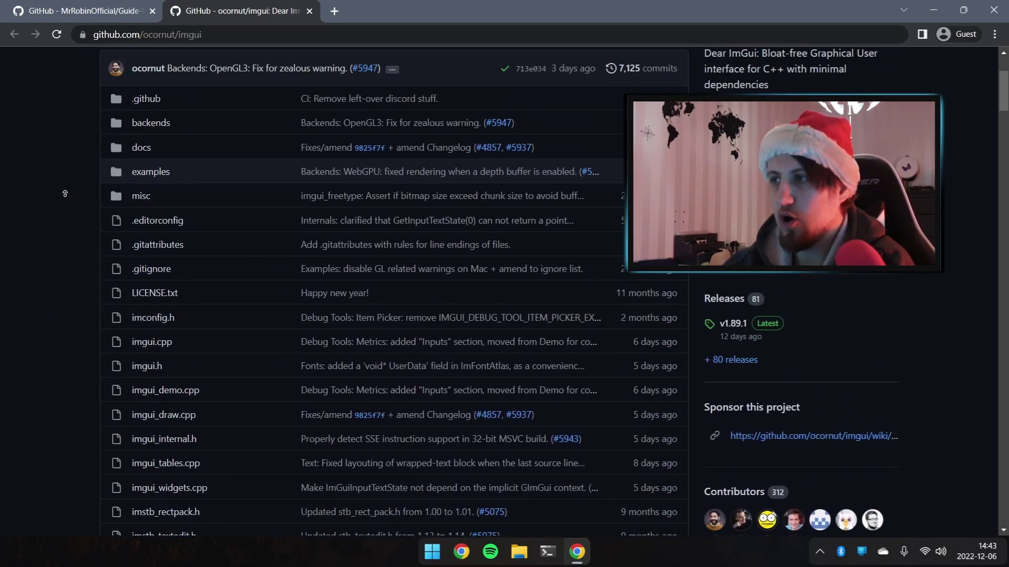
{"action": "scroll", "coordinate": [62, 225], "scroll_direction": "up", "scroll_amount": 1}
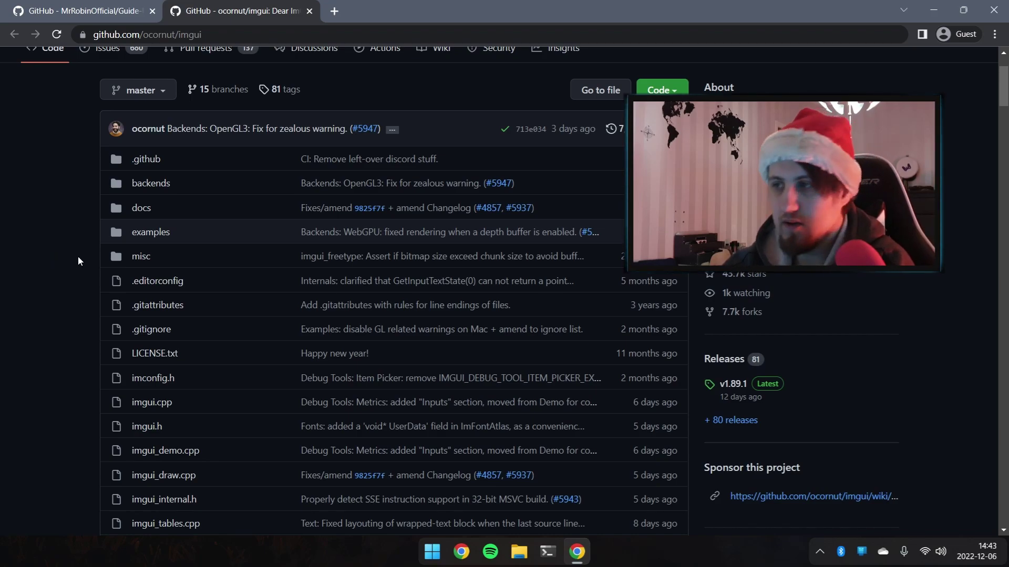
{"action": "scroll", "coordinate": [760, 327], "scroll_direction": "up", "scroll_amount": 2}
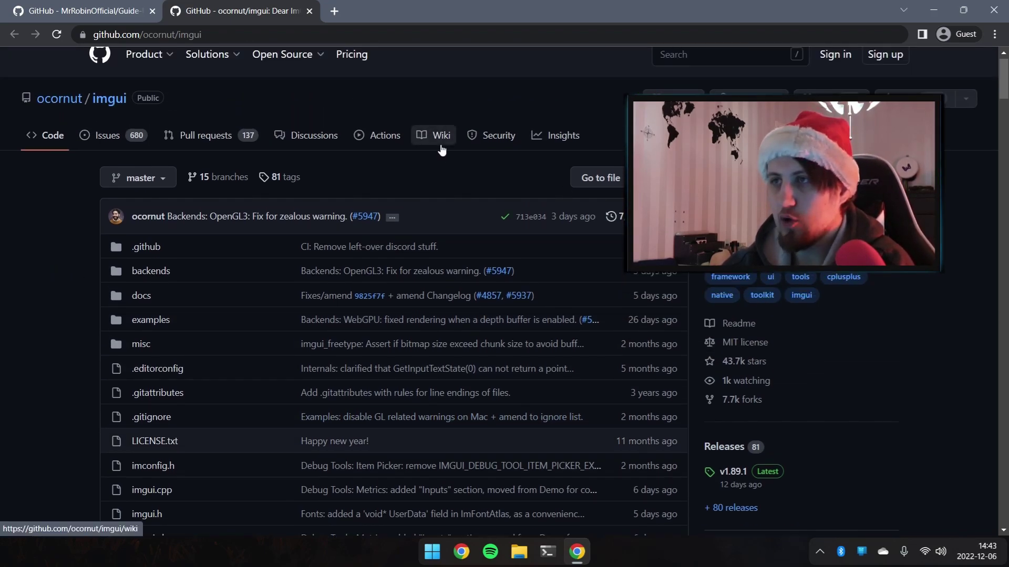
Go to the imgui wiki and open its 'Software using Dear ImGui' page
{"action": "left_click", "coordinate": [440, 152]}
{"action": "scroll", "coordinate": [887, 335], "scroll_direction": "down", "scroll_amount": 9}
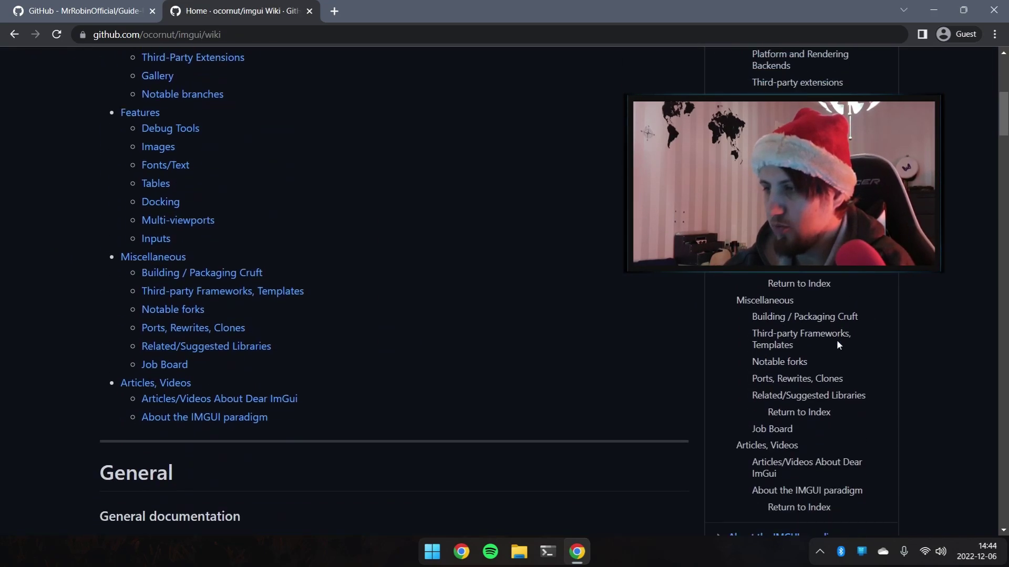
{"action": "scroll", "coordinate": [792, 395], "scroll_direction": "down", "scroll_amount": 8}
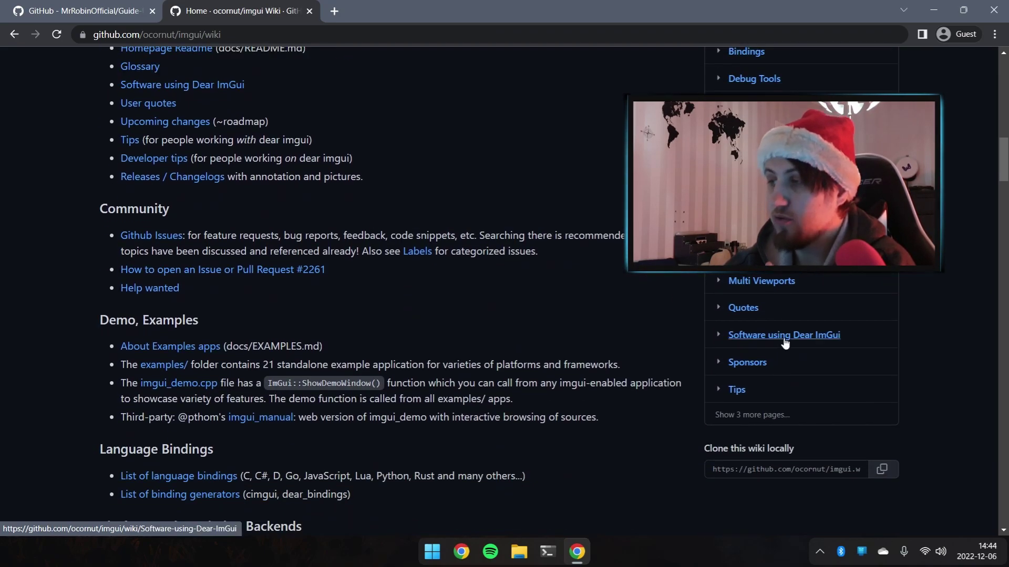
{"action": "left_click", "coordinate": [785, 343]}
{"action": "scroll", "coordinate": [384, 297], "scroll_direction": "down", "scroll_amount": 7}
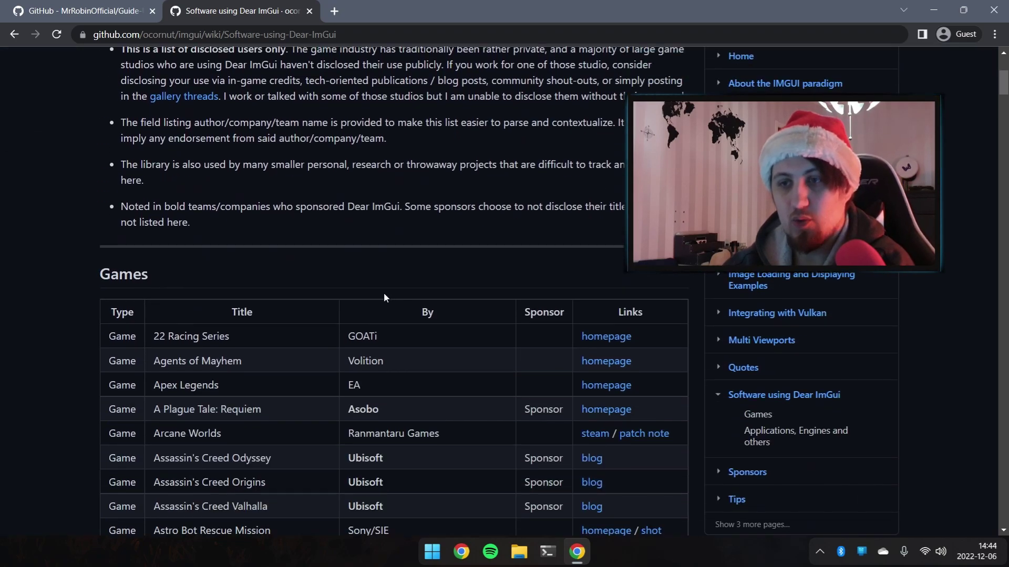
Browse the Games table, highlighting Ubisoft as Assassin's Creed Valhalla's developer
{"action": "scroll", "coordinate": [377, 299], "scroll_direction": "down", "scroll_amount": 1}
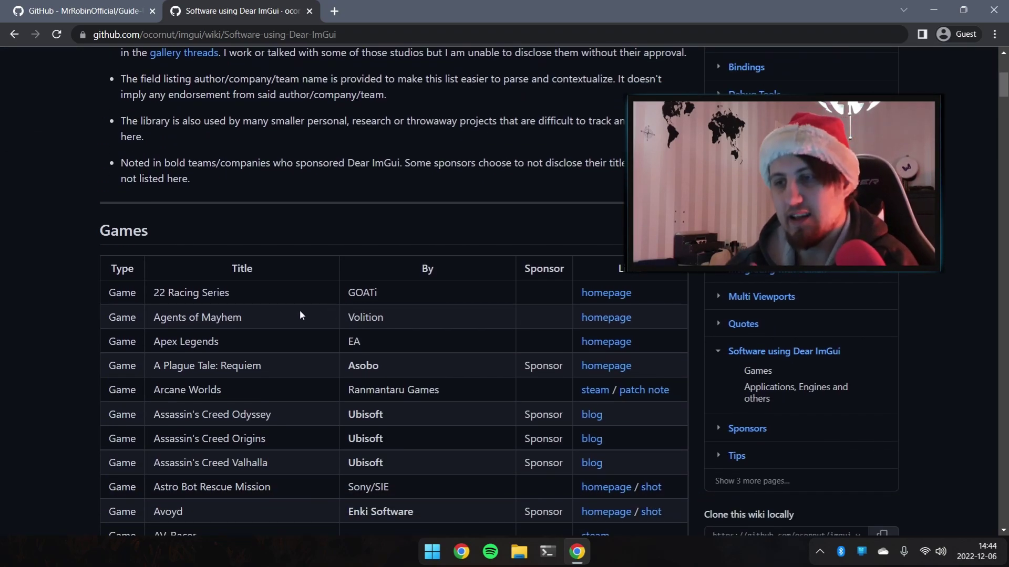
{"action": "scroll", "coordinate": [294, 328], "scroll_direction": "down", "scroll_amount": 1}
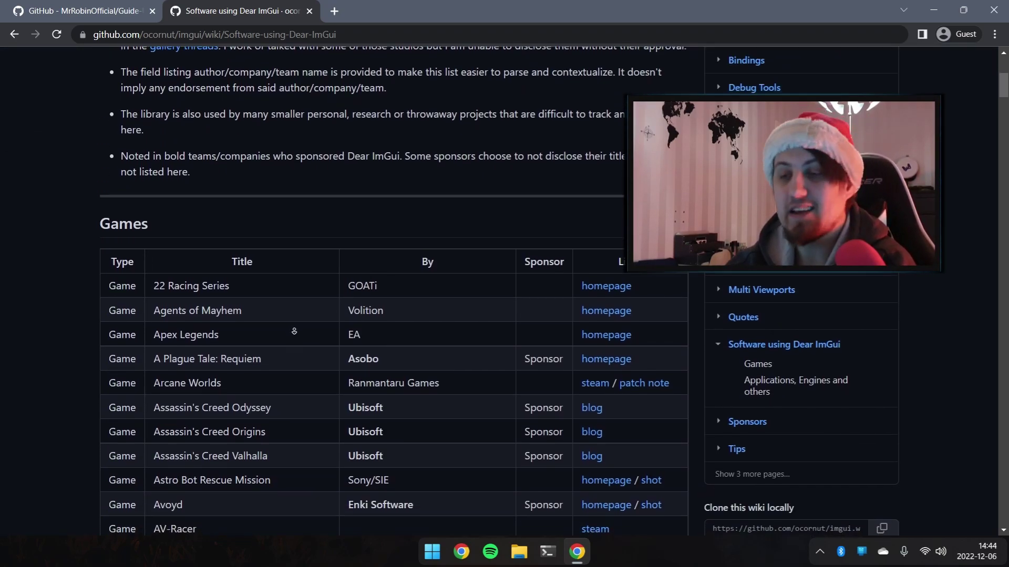
{"action": "scroll", "coordinate": [292, 333], "scroll_direction": "down", "scroll_amount": 1}
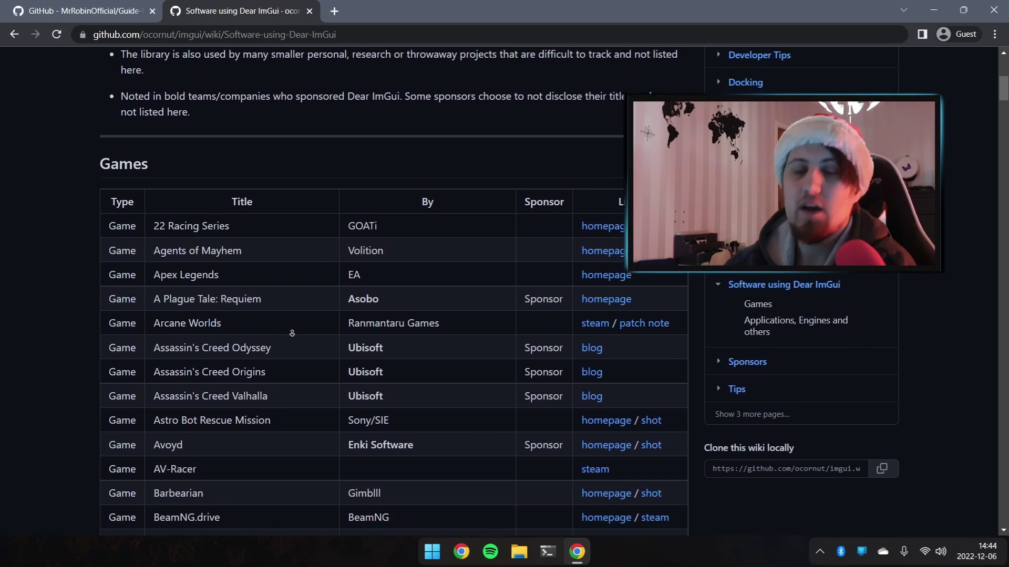
{"action": "scroll", "coordinate": [295, 333], "scroll_direction": "down", "scroll_amount": 1}
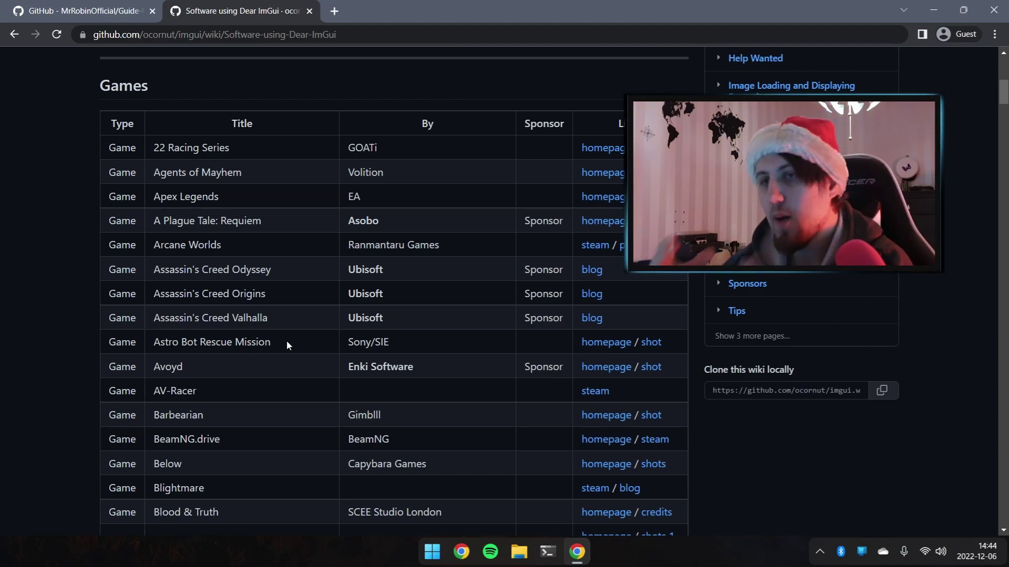
{"action": "scroll", "coordinate": [285, 275], "scroll_direction": "down", "scroll_amount": 2}
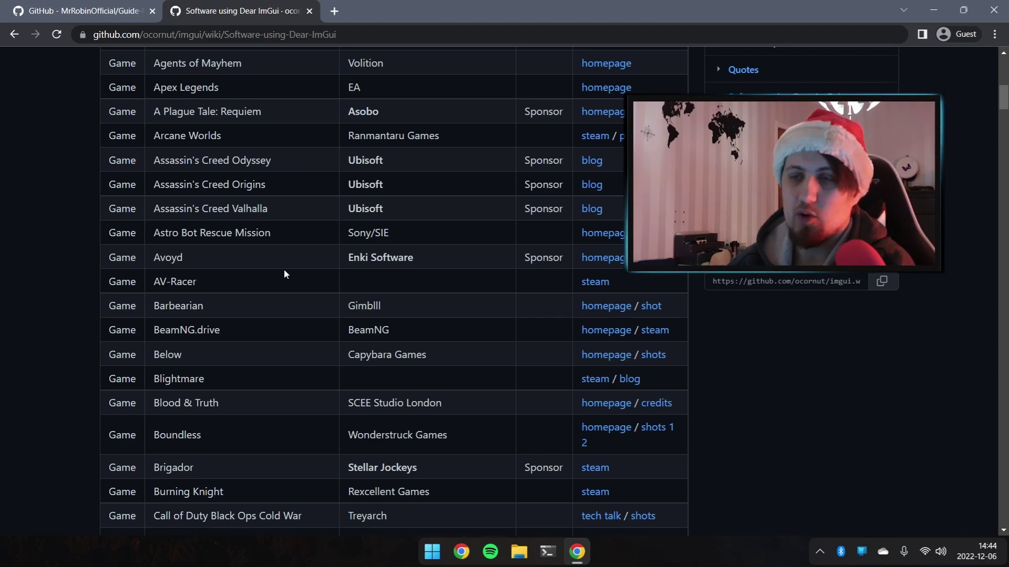
{"action": "scroll", "coordinate": [285, 274], "scroll_direction": "down", "scroll_amount": 2}
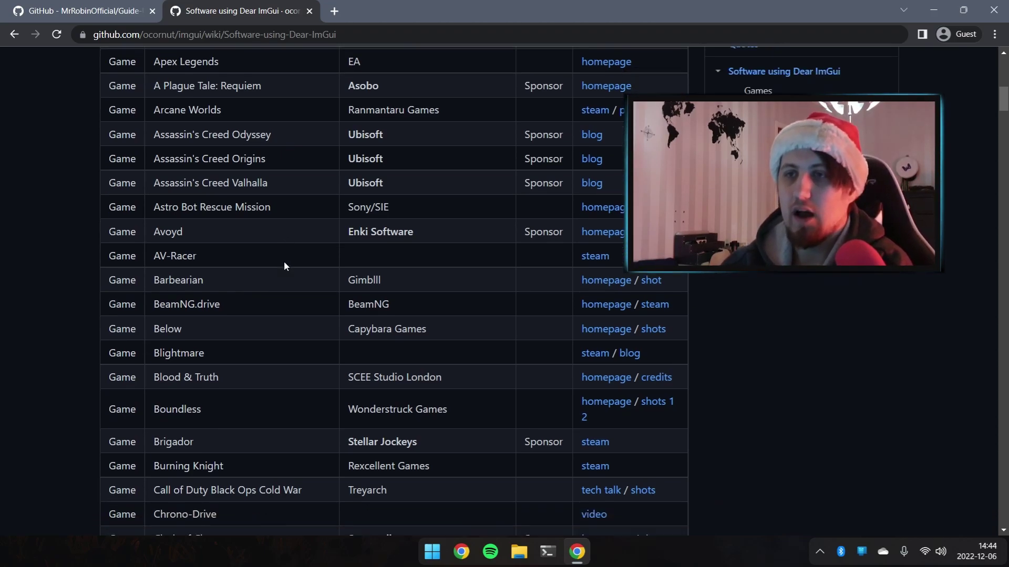
{"action": "left_click_drag", "start_coordinate": [348, 121], "coordinate": [375, 121]}
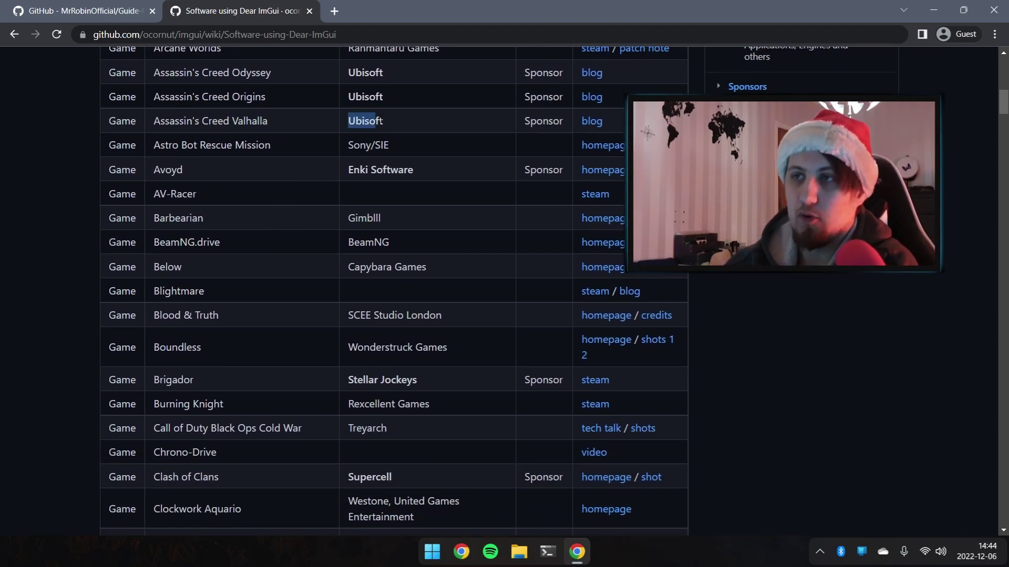
{"action": "left_click", "coordinate": [356, 138]}
{"action": "scroll", "coordinate": [369, 209], "scroll_direction": "down", "scroll_amount": 1}
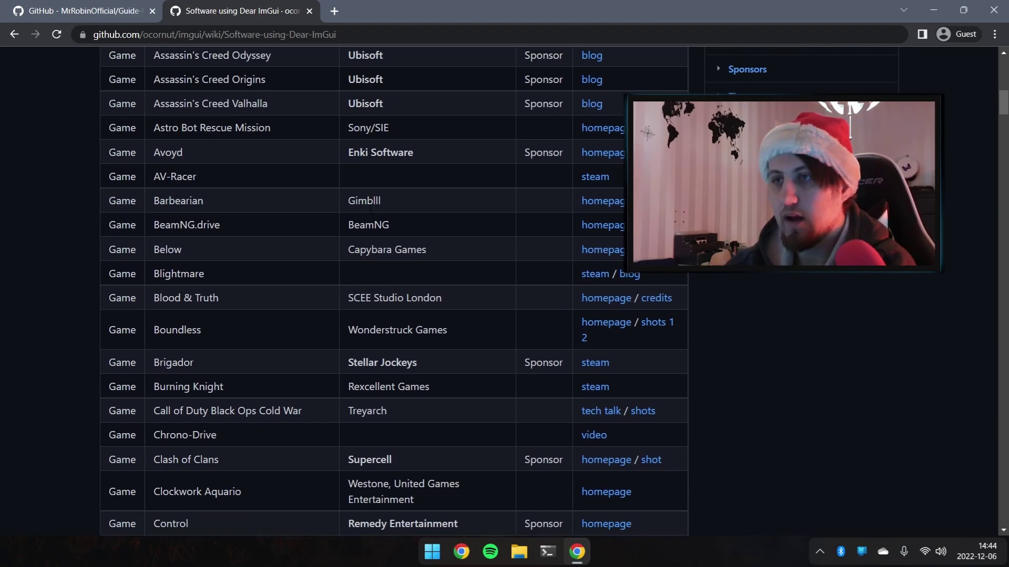
{"action": "left_click_drag", "start_coordinate": [363, 198], "coordinate": [412, 203]}
{"action": "left_click", "coordinate": [399, 245]}
{"action": "scroll", "coordinate": [396, 254], "scroll_direction": "down", "scroll_amount": 2}
{"action": "scroll", "coordinate": [400, 254], "scroll_direction": "down", "scroll_amount": 4}
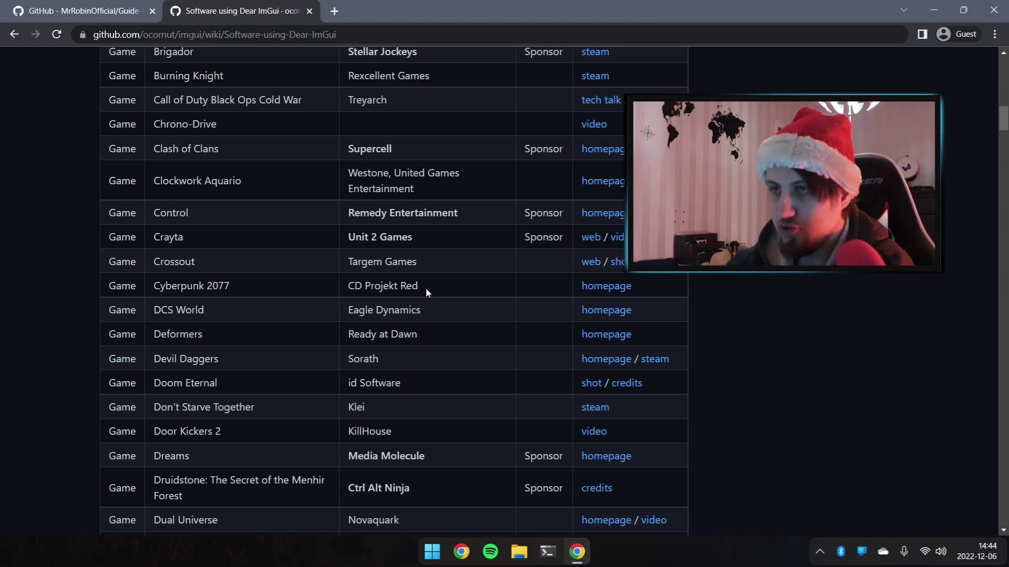
{"action": "left_click_drag", "start_coordinate": [235, 295], "coordinate": [186, 288]}
Highlight the Grand Theft Auto VI and League of Legends entries further down
{"action": "scroll", "coordinate": [277, 293], "scroll_direction": "down", "scroll_amount": 5}
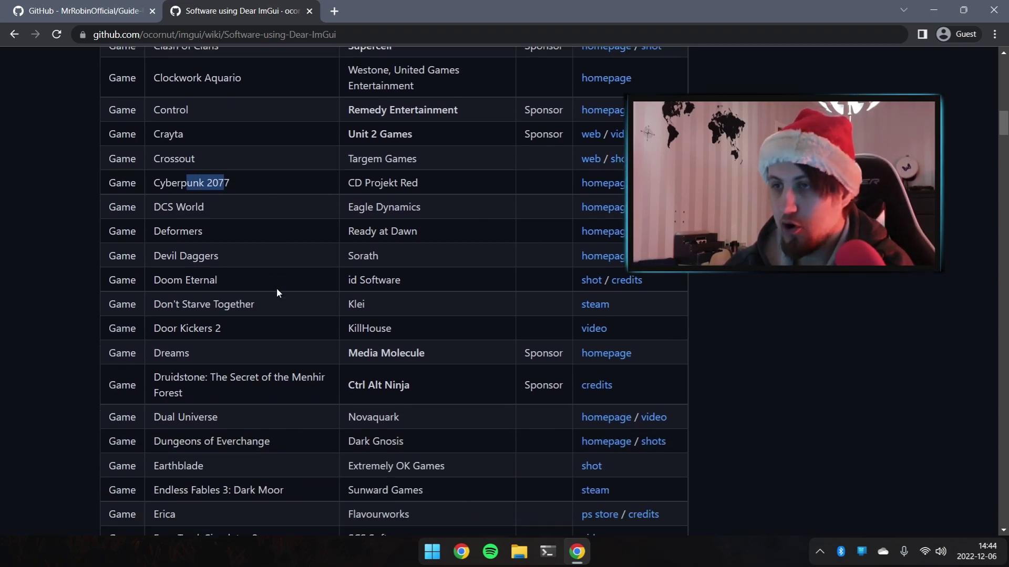
{"action": "scroll", "coordinate": [334, 271], "scroll_direction": "down", "scroll_amount": 4}
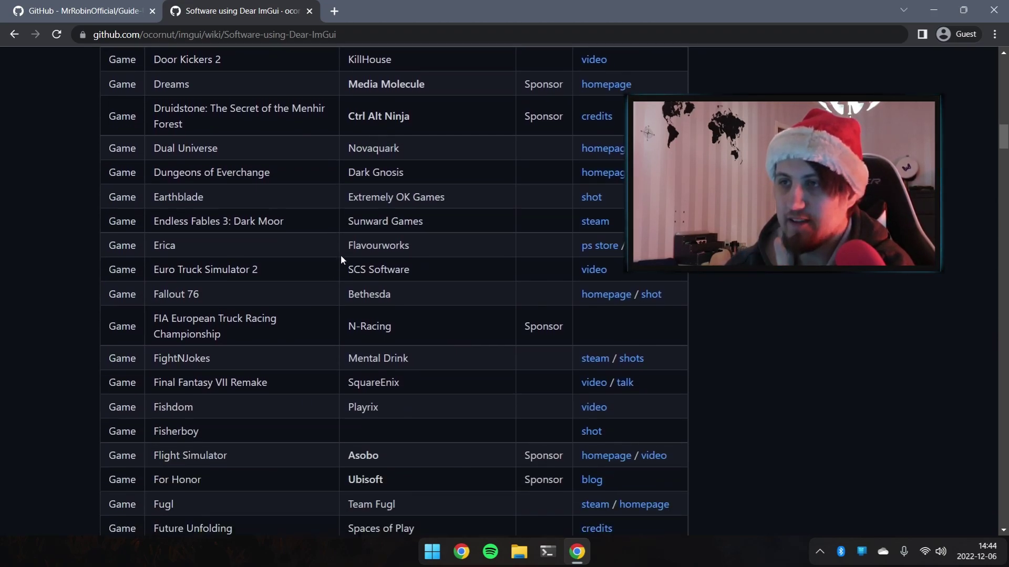
{"action": "scroll", "coordinate": [376, 264], "scroll_direction": "down", "scroll_amount": 1}
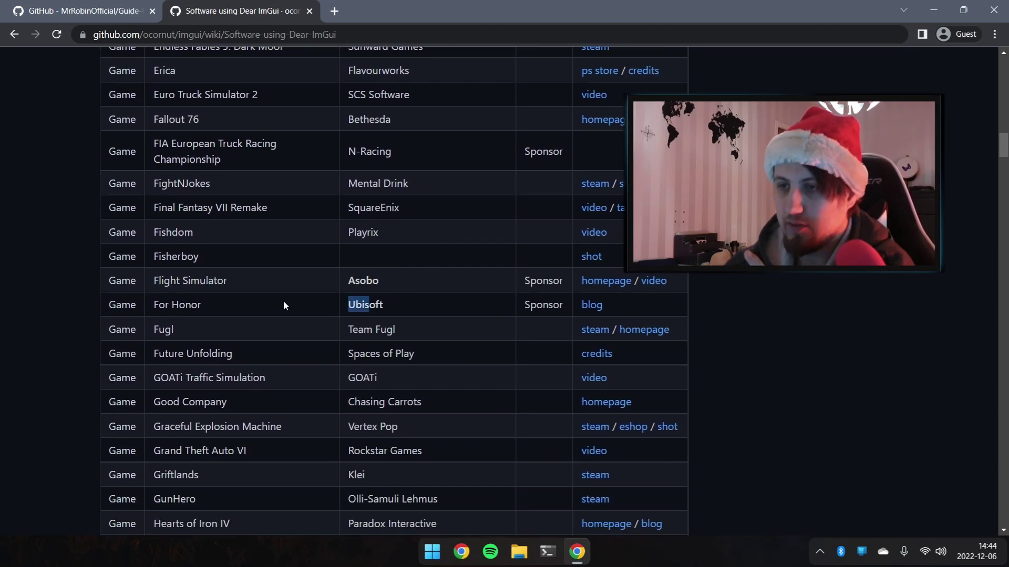
{"action": "scroll", "coordinate": [284, 301], "scroll_direction": "down", "scroll_amount": 2}
{"action": "left_click_drag", "start_coordinate": [329, 367], "coordinate": [218, 364]}
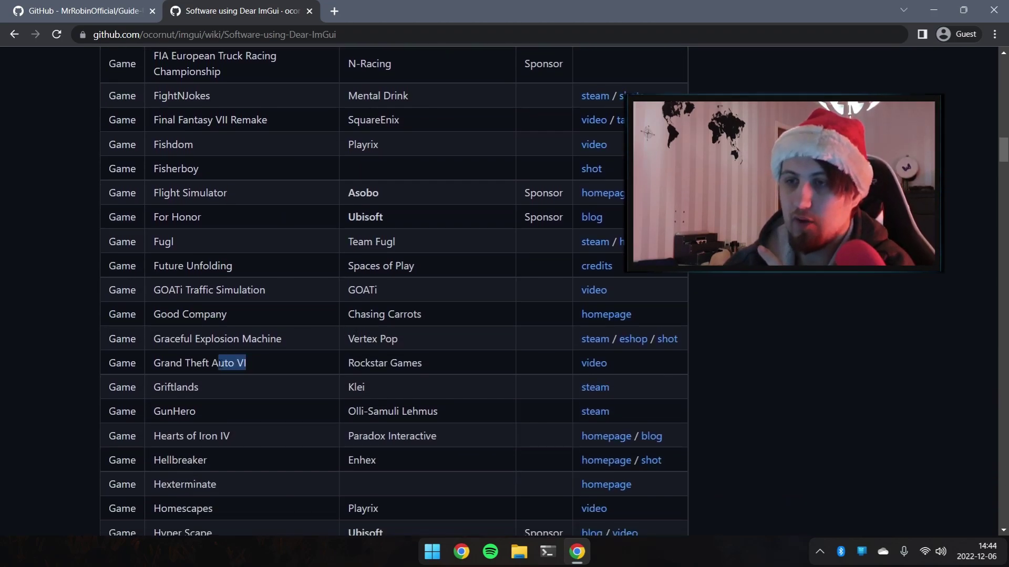
{"action": "left_click", "coordinate": [264, 370]}
{"action": "scroll", "coordinate": [266, 368], "scroll_direction": "down", "scroll_amount": 3}
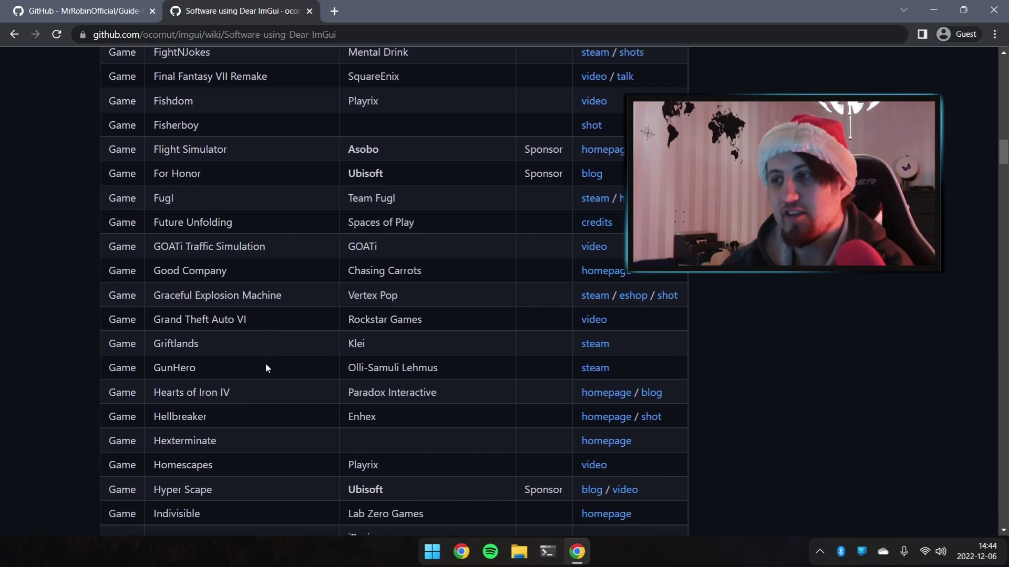
{"action": "scroll", "coordinate": [276, 358], "scroll_direction": "down", "scroll_amount": 5}
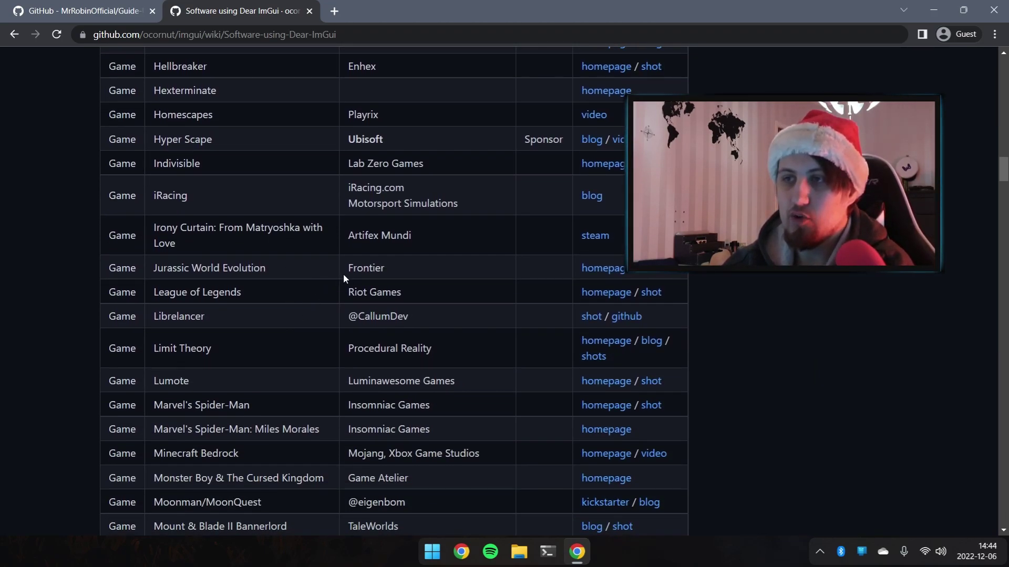
{"action": "left_click_drag", "start_coordinate": [344, 278], "coordinate": [265, 268]}
{"action": "left_click_drag", "start_coordinate": [157, 293], "coordinate": [393, 292]}
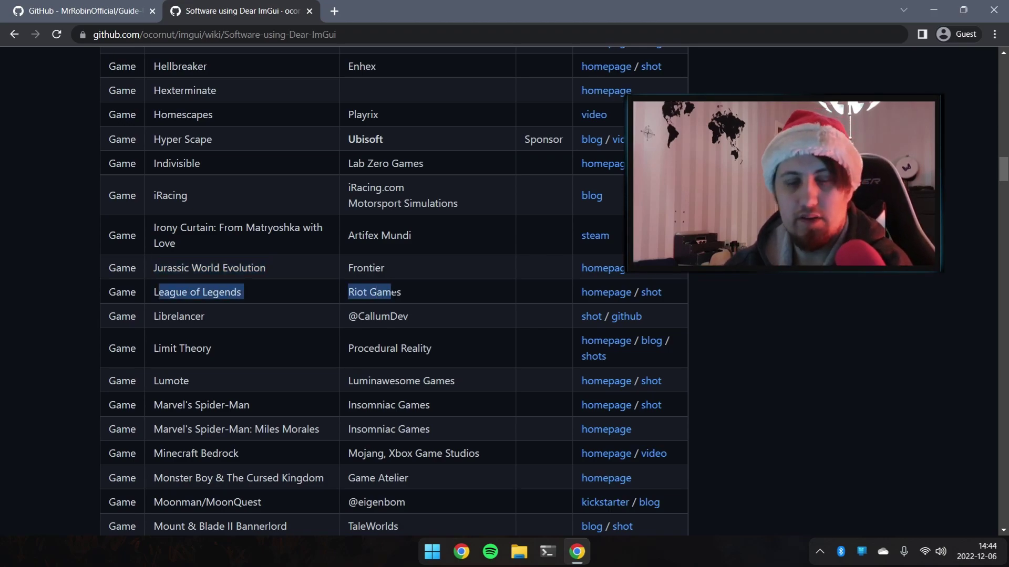
{"action": "left_click", "coordinate": [394, 292]}
Scroll further down the list, then go back to the imgui README
{"action": "scroll", "coordinate": [394, 292], "scroll_direction": "down", "scroll_amount": 2}
{"action": "scroll", "coordinate": [395, 301], "scroll_direction": "down", "scroll_amount": 3}
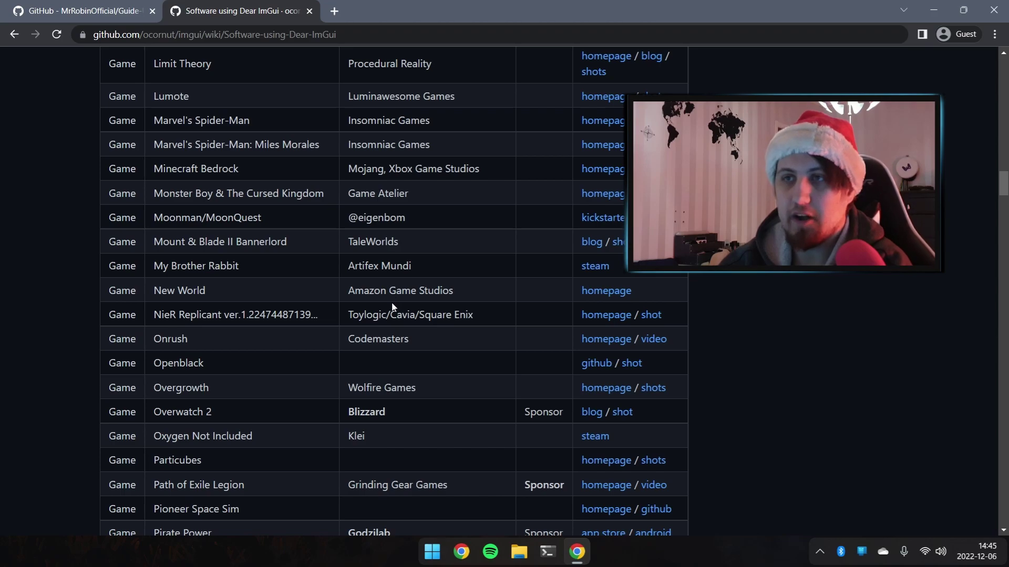
{"action": "scroll", "coordinate": [392, 307], "scroll_direction": "down", "scroll_amount": 1}
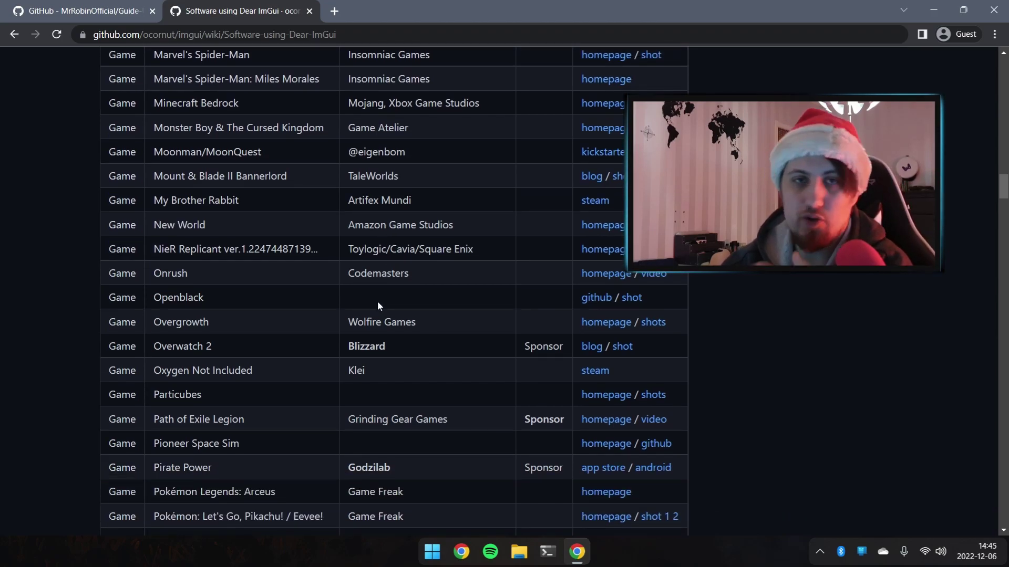
{"action": "key", "text": "alt+Left"}
Highlight the opening sentence of The Pitch, then deselect it
{"action": "left_click_drag", "start_coordinate": [126, 245], "coordinate": [438, 245]}
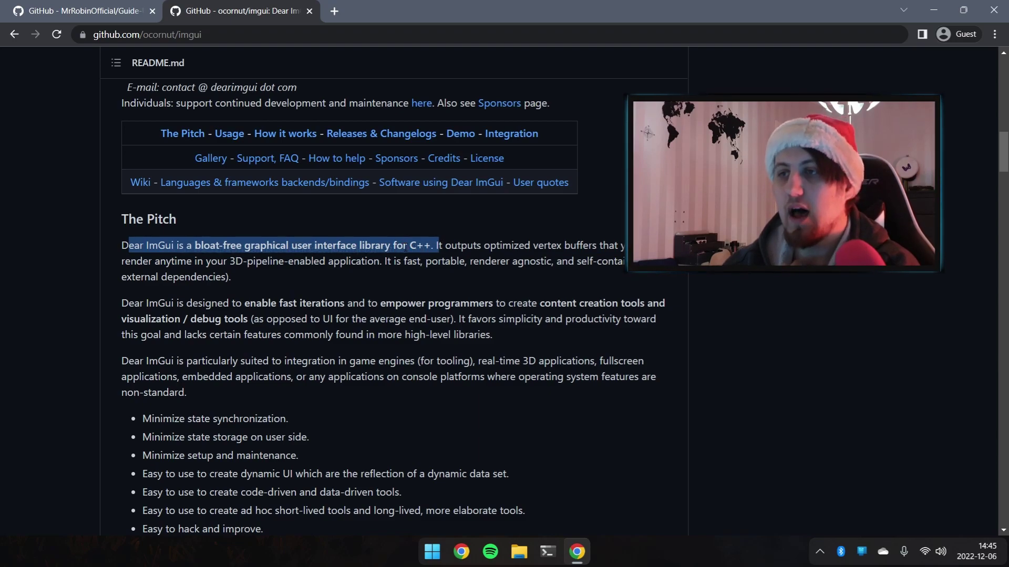
{"action": "left_click", "coordinate": [435, 244]}
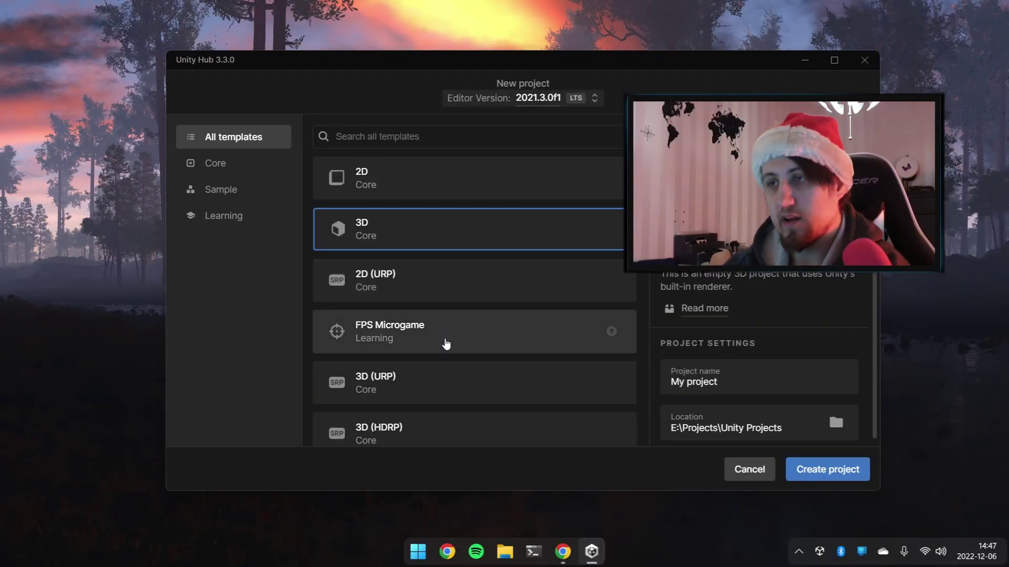
Create a new FPS Microgame project named 'Unity DearImGui'
{"action": "left_click", "coordinate": [446, 344]}
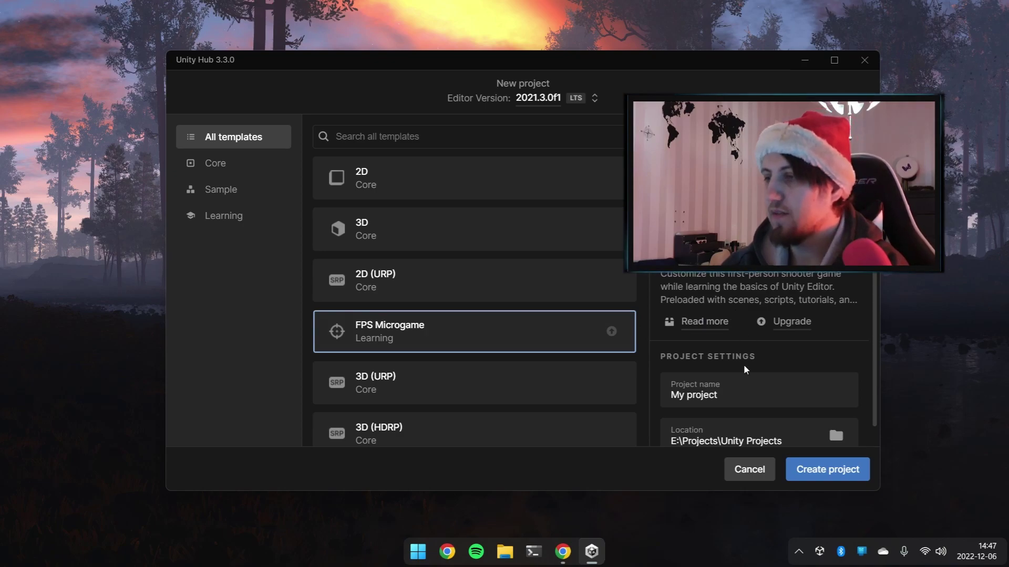
{"action": "left_click", "coordinate": [746, 391]}
{"action": "left_click_drag", "start_coordinate": [719, 378], "coordinate": [656, 374]}
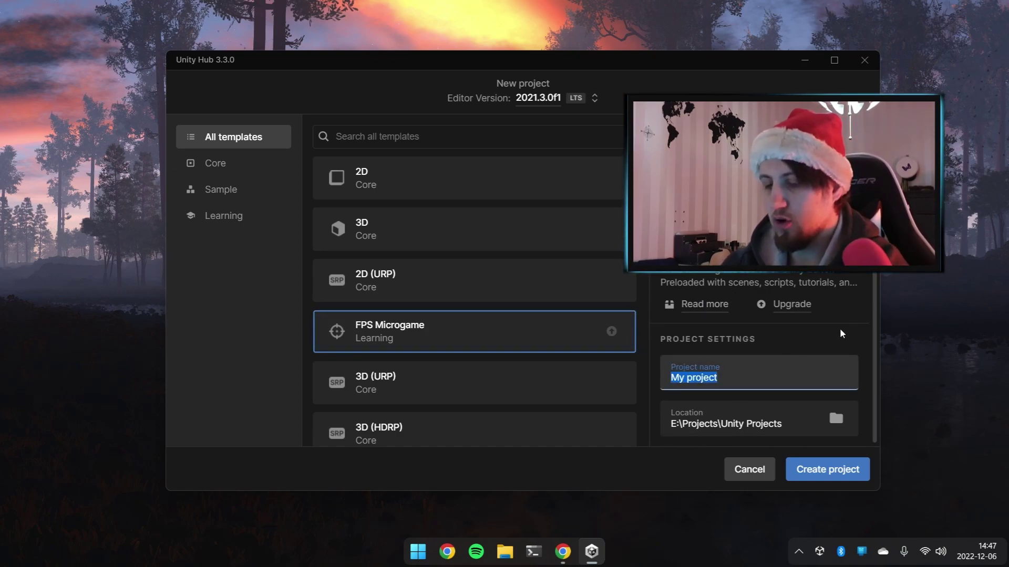
{"action": "type", "text": "Unity Dear"}
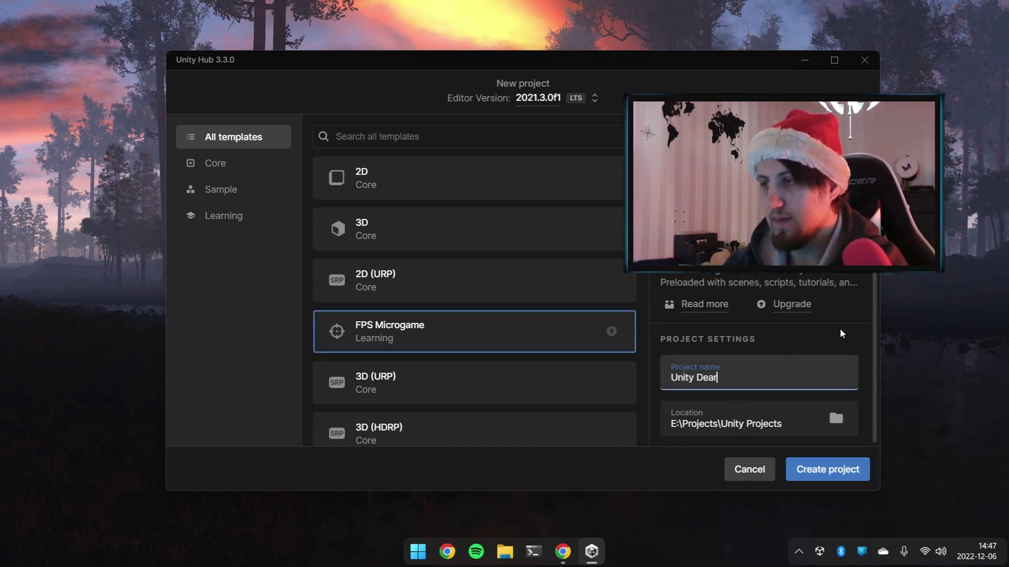
{"action": "type", "text": "ImGui"}
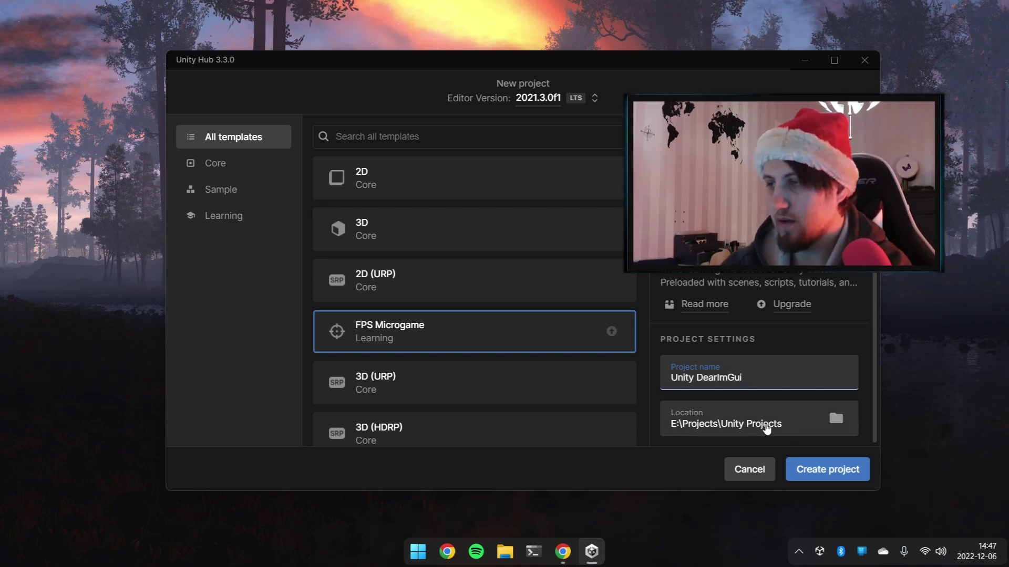
{"action": "left_click", "coordinate": [811, 474]}
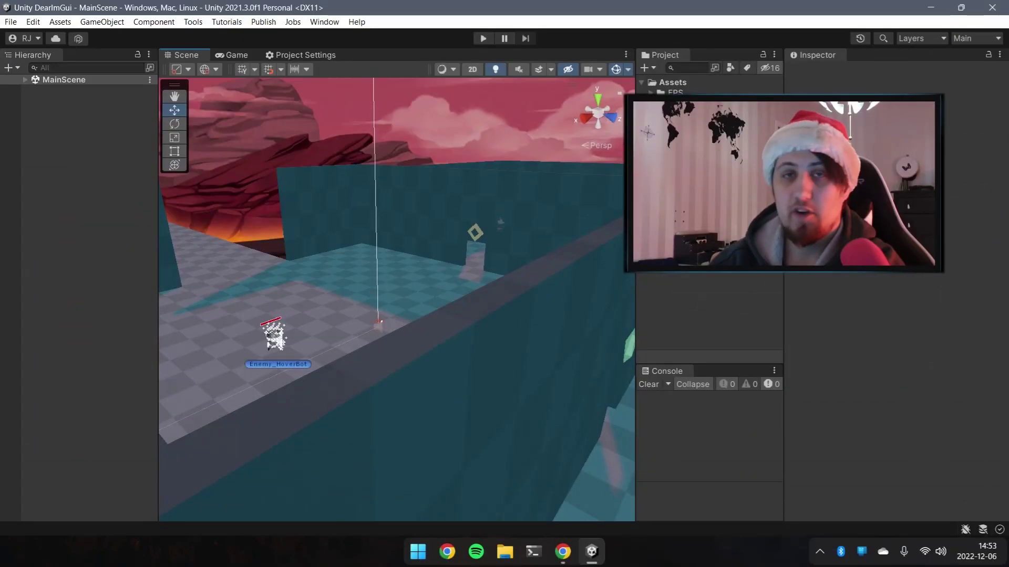
Save MainScene as a new scene copy from its Hierarchy context menu
{"action": "right_click", "coordinate": [44, 80]}
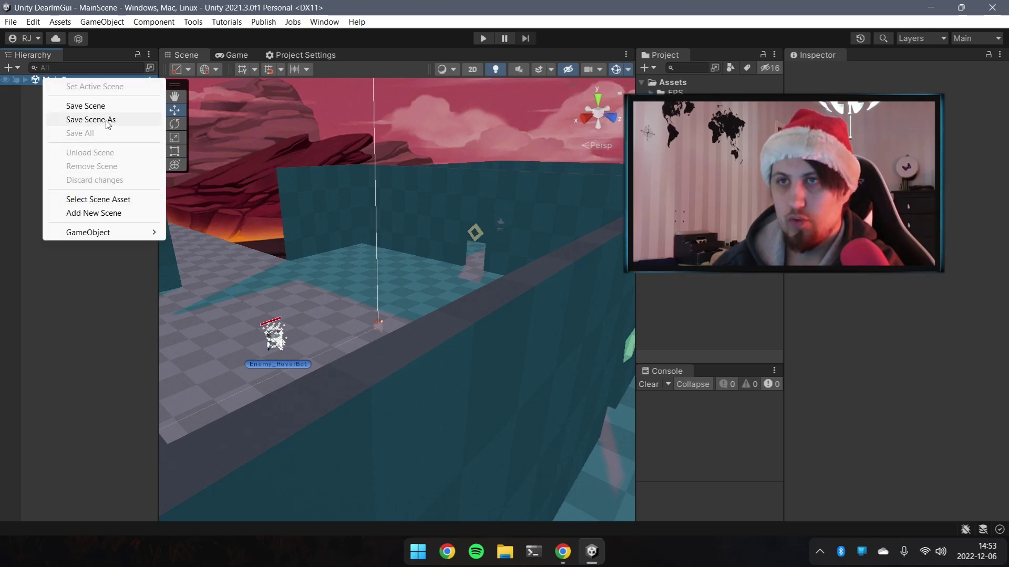
{"action": "left_click", "coordinate": [123, 200]}
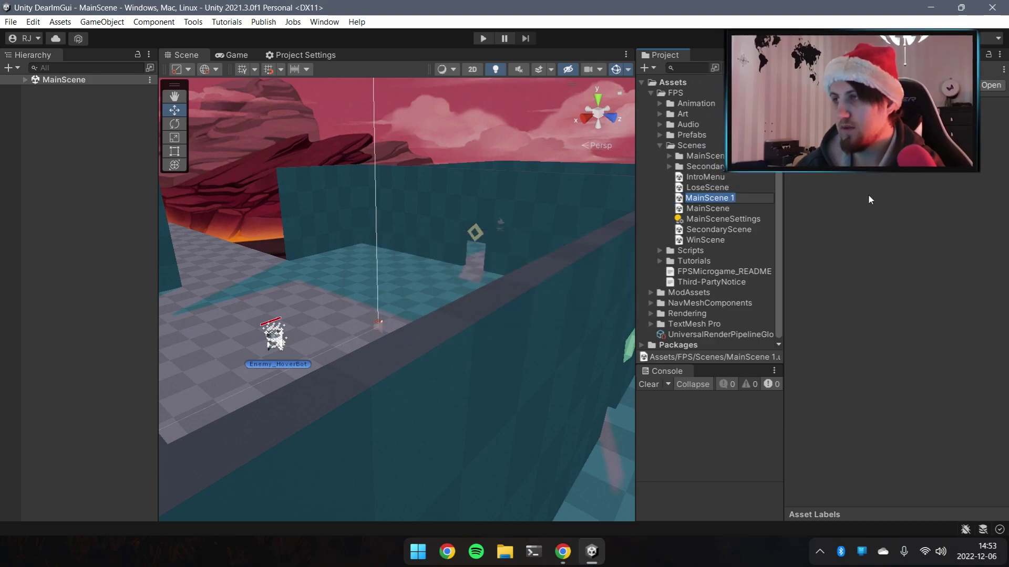
Name the copy TempScene, open it, and delete GENERAL through Pickup_Health
{"action": "type", "text": "TempScene"}
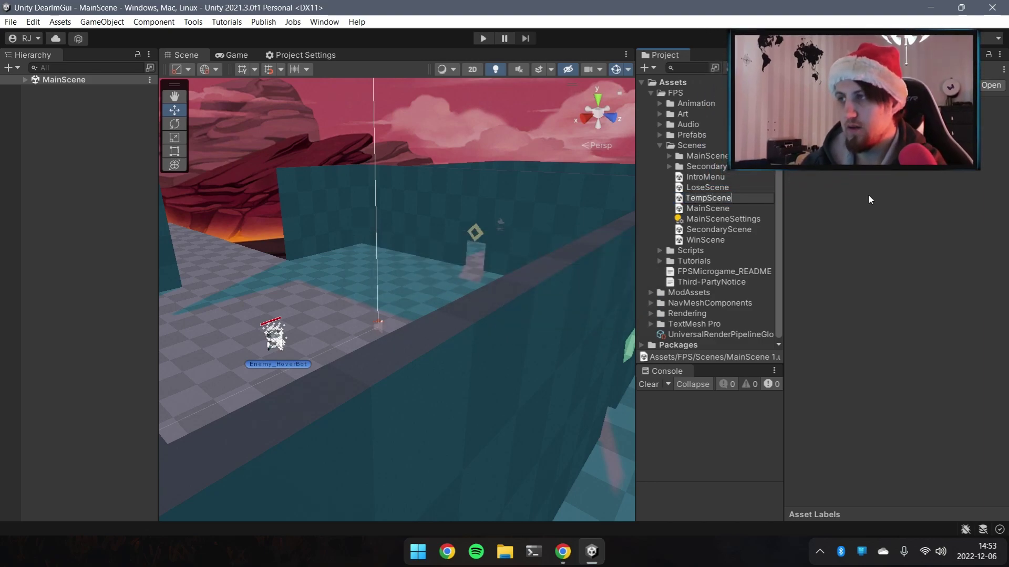
{"action": "key", "text": "Return"}
{"action": "double_click", "coordinate": [709, 230]}
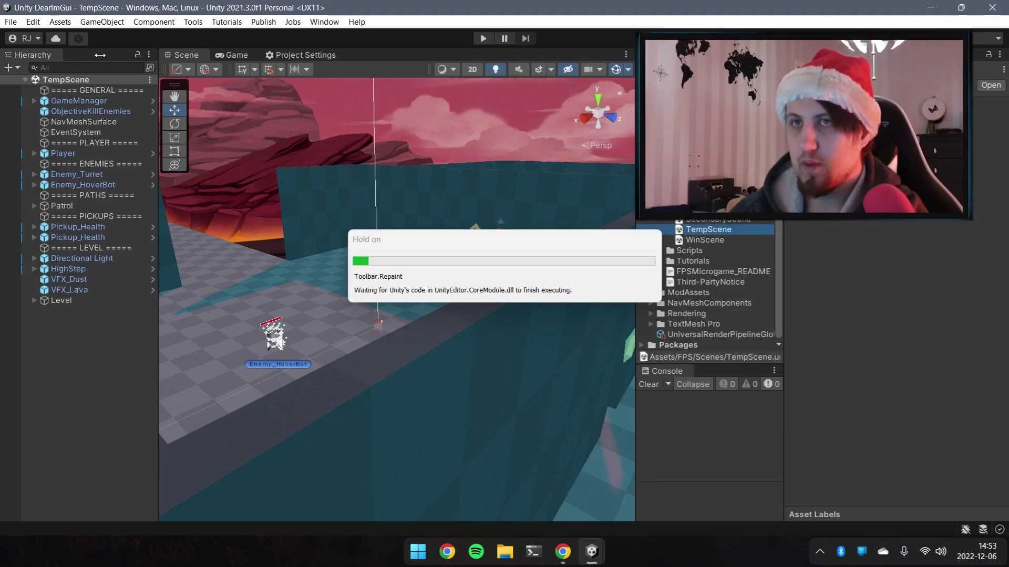
{"action": "left_click", "coordinate": [82, 93]}
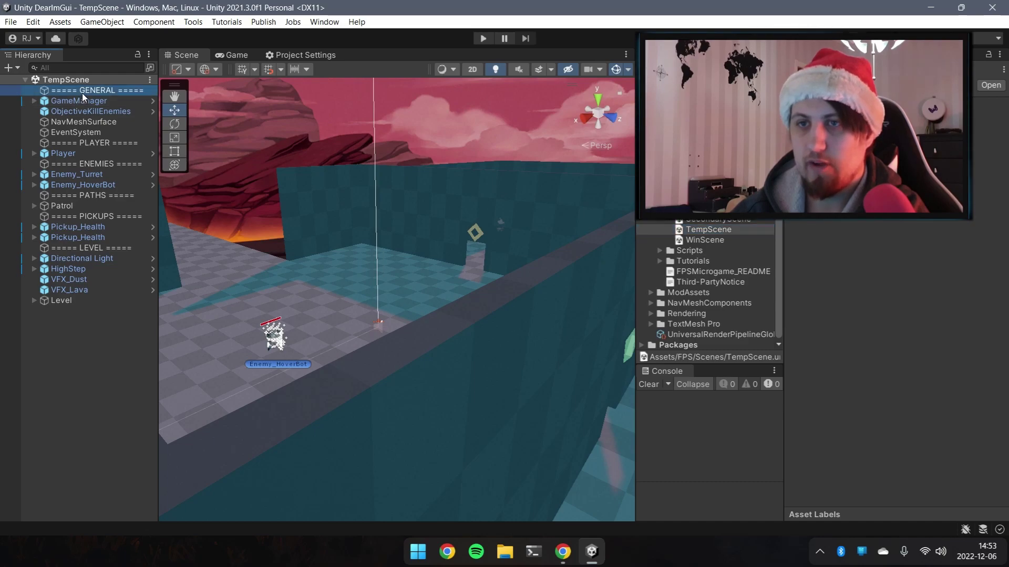
{"action": "left_click", "coordinate": [96, 239], "text": "shift"}
{"action": "key", "text": "Delete"}
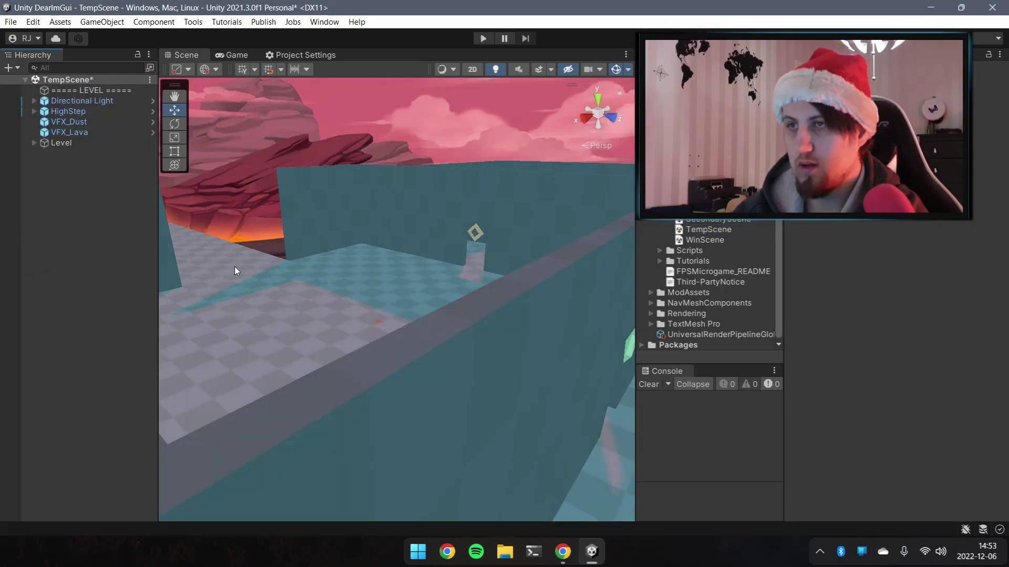
Add a new Camera and position the scene view over the level
{"action": "right_click_drag", "start_coordinate": [361, 279], "coordinate": [294, 273]}
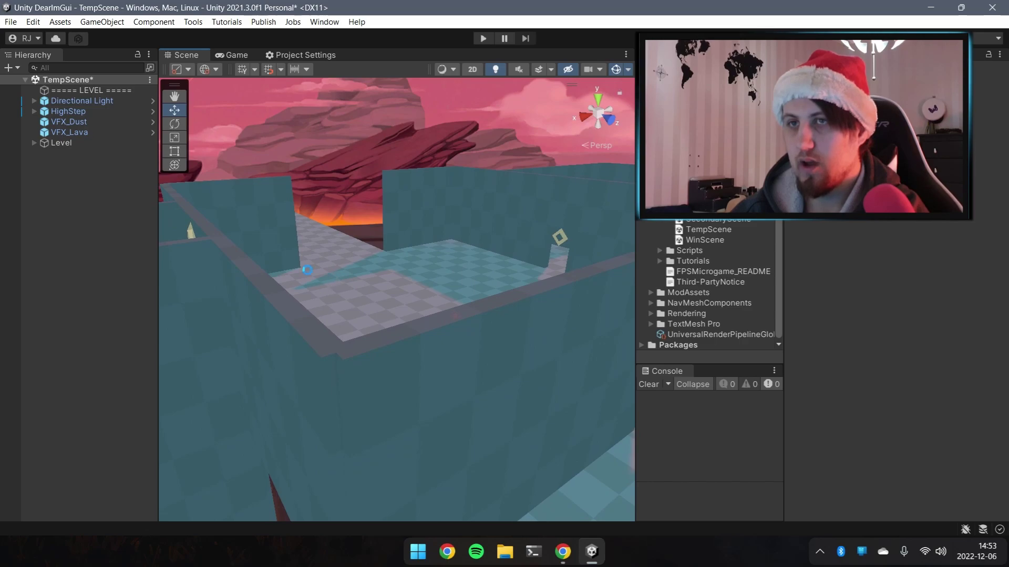
{"action": "right_click", "coordinate": [122, 224]}
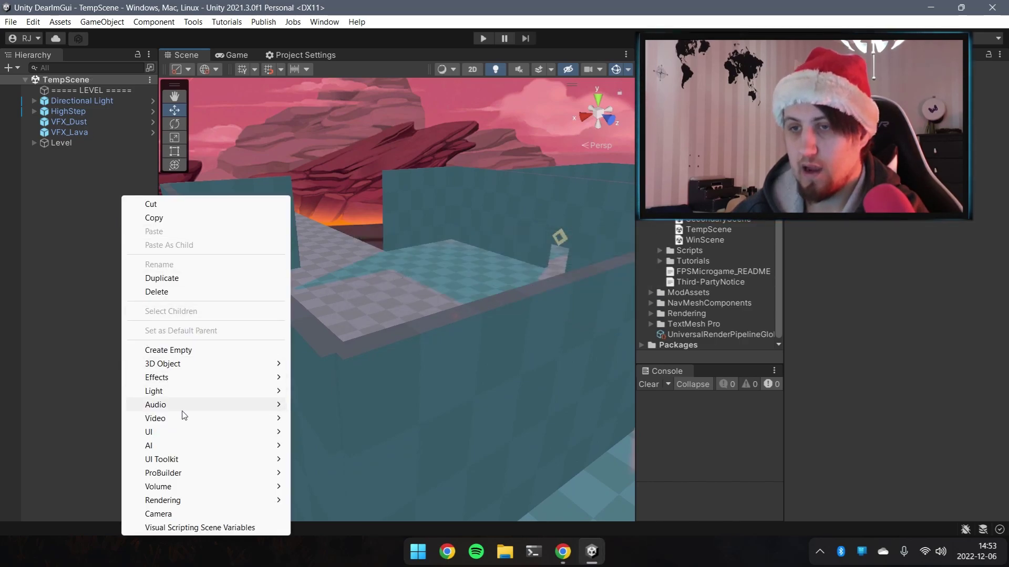
{"action": "left_click", "coordinate": [167, 514]}
{"action": "right_click_drag", "start_coordinate": [345, 423], "coordinate": [85, 335]}
{"action": "scroll", "coordinate": [518, 324], "scroll_direction": "up", "scroll_amount": 1}
{"action": "scroll", "coordinate": [469, 325], "scroll_direction": "down", "scroll_amount": 1}
{"action": "scroll", "coordinate": [418, 326], "scroll_direction": "up", "scroll_amount": 3}
{"action": "scroll", "coordinate": [369, 328], "scroll_direction": "up", "scroll_amount": 1}
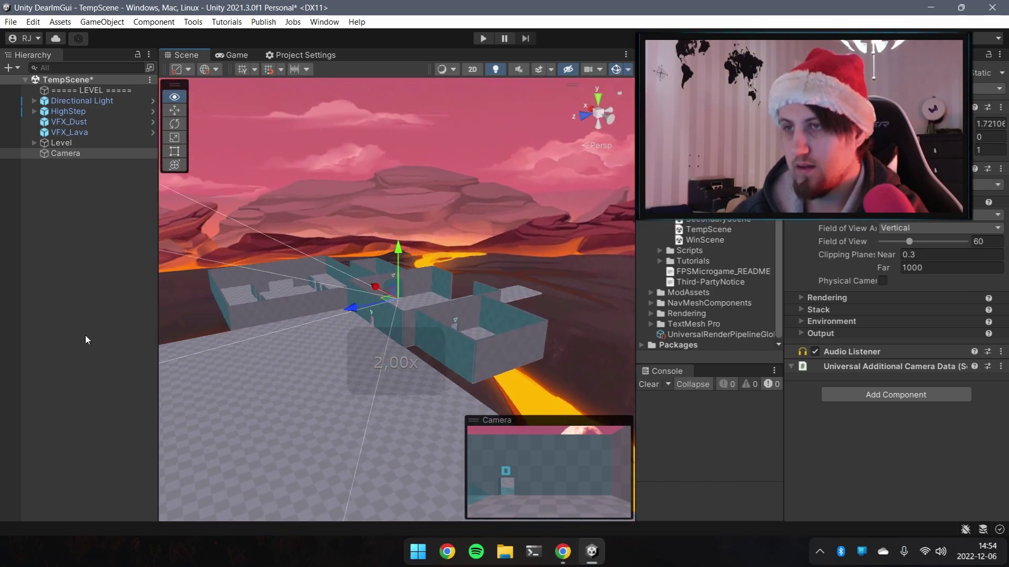
Align the Camera with the scene view, save, and start Play mode
{"action": "key", "text": "ctrl+shift+f"}
{"action": "key", "text": "ctrl+s"}
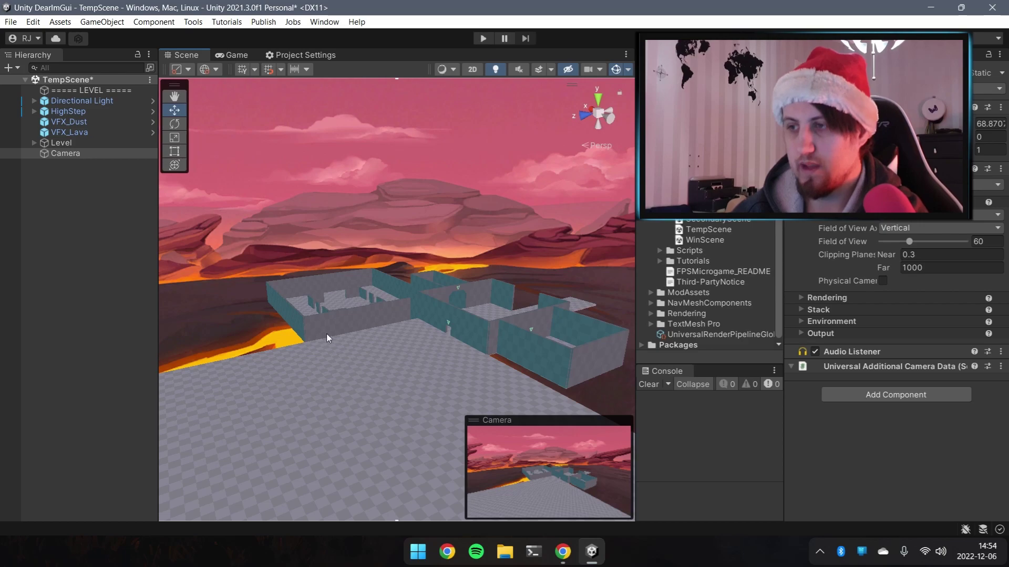
{"action": "left_click", "coordinate": [483, 38]}
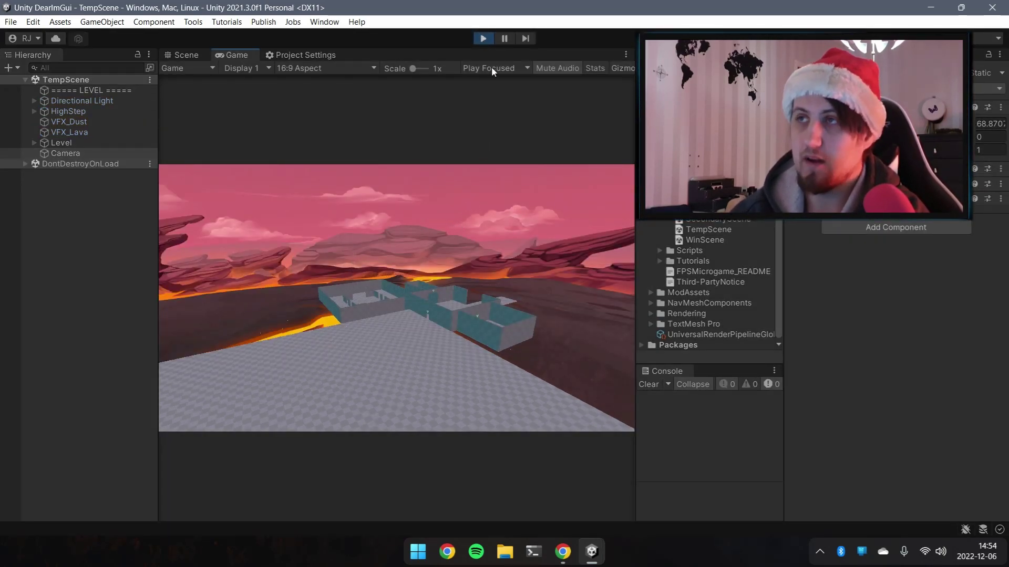
Stop play mode and scroll down the Guide-UnityDearImGui README
{"action": "left_click", "coordinate": [489, 39]}
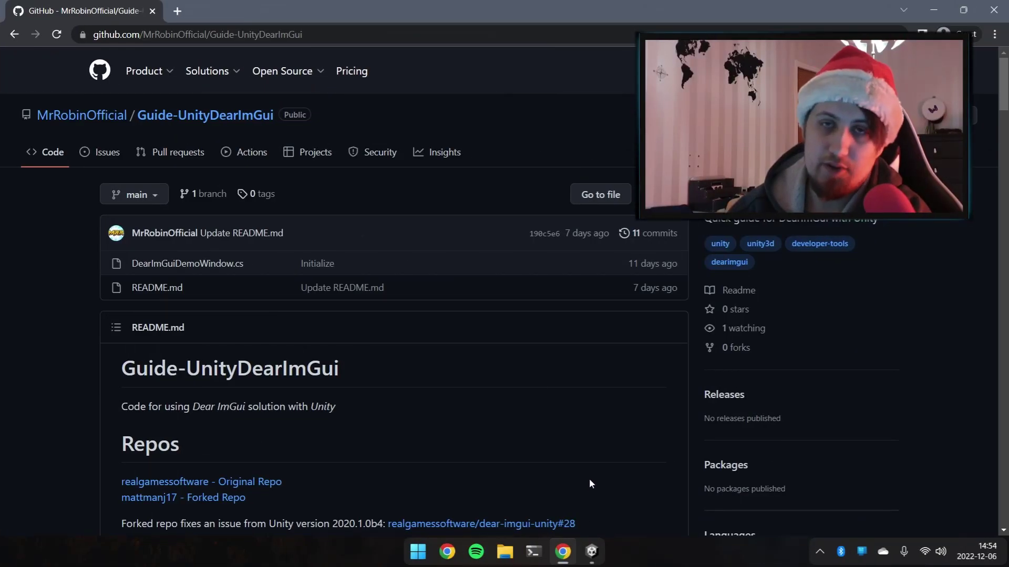
{"action": "scroll", "coordinate": [588, 478], "scroll_direction": "down", "scroll_amount": 2}
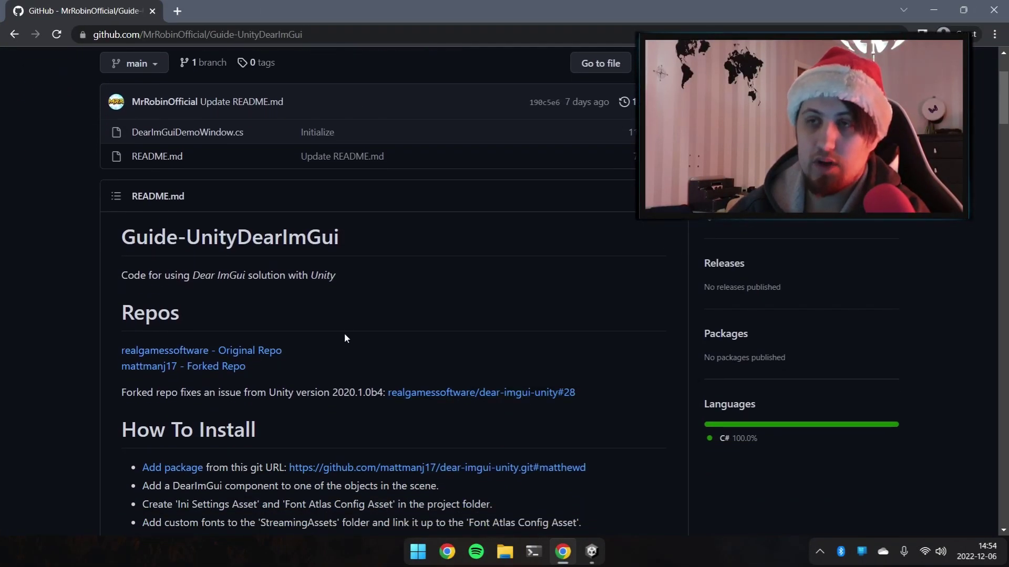
{"action": "scroll", "coordinate": [351, 329], "scroll_direction": "down", "scroll_amount": 1}
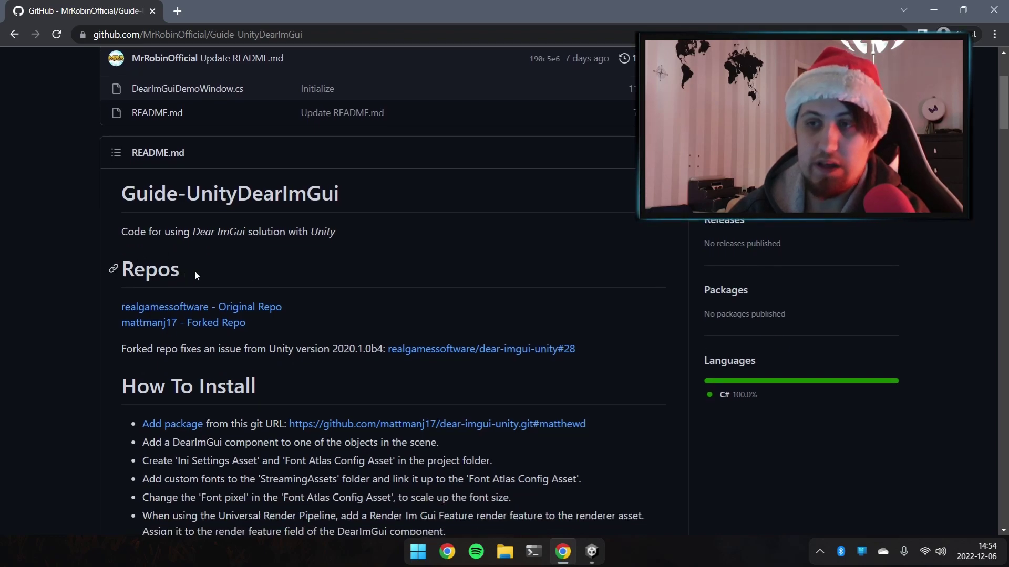
{"action": "scroll", "coordinate": [284, 268], "scroll_direction": "down", "scroll_amount": 1}
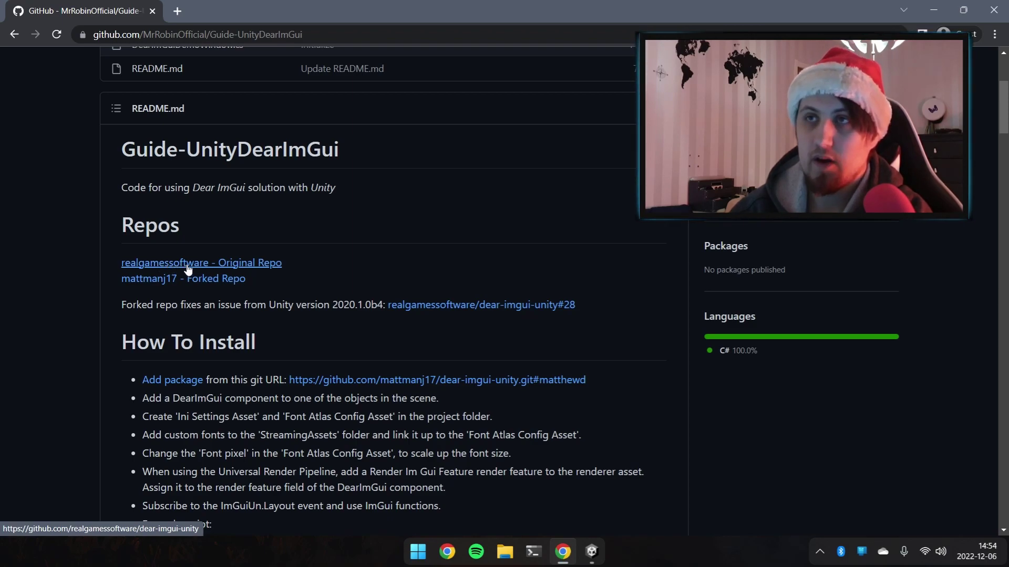
Open the original dear-imgui-unity repository and browse its issues list
{"action": "left_click", "coordinate": [188, 265]}
{"action": "scroll", "coordinate": [256, 271], "scroll_direction": "down", "scroll_amount": 1}
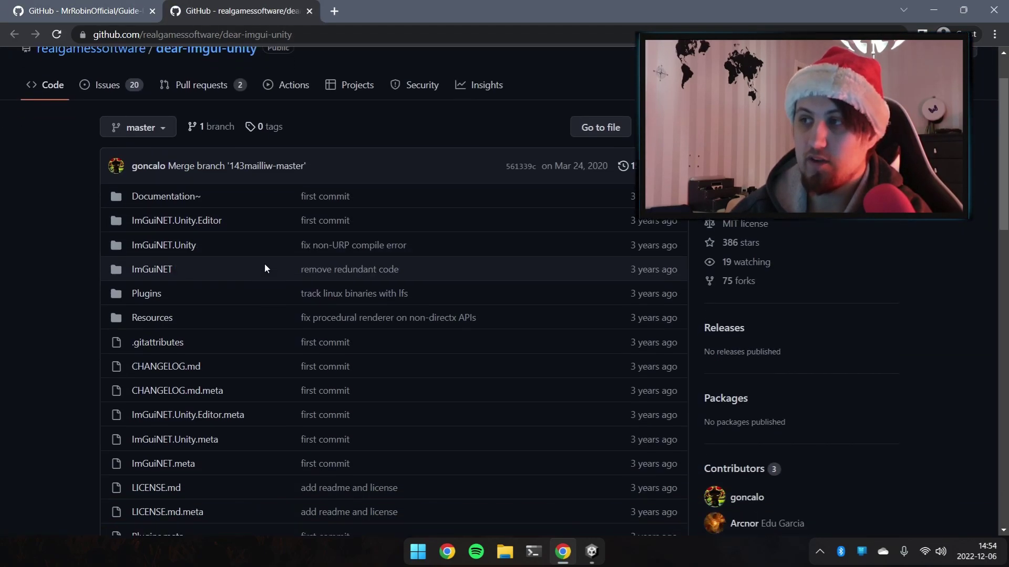
{"action": "scroll", "coordinate": [622, 157], "scroll_direction": "down", "scroll_amount": 3}
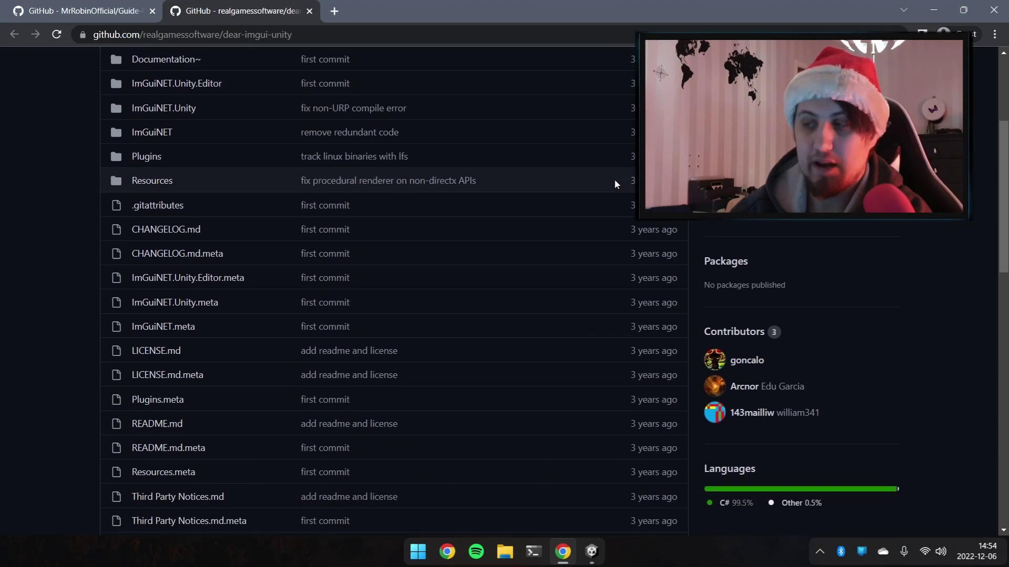
{"action": "scroll", "coordinate": [613, 179], "scroll_direction": "down", "scroll_amount": 3}
{"action": "scroll", "coordinate": [614, 206], "scroll_direction": "up", "scroll_amount": 6}
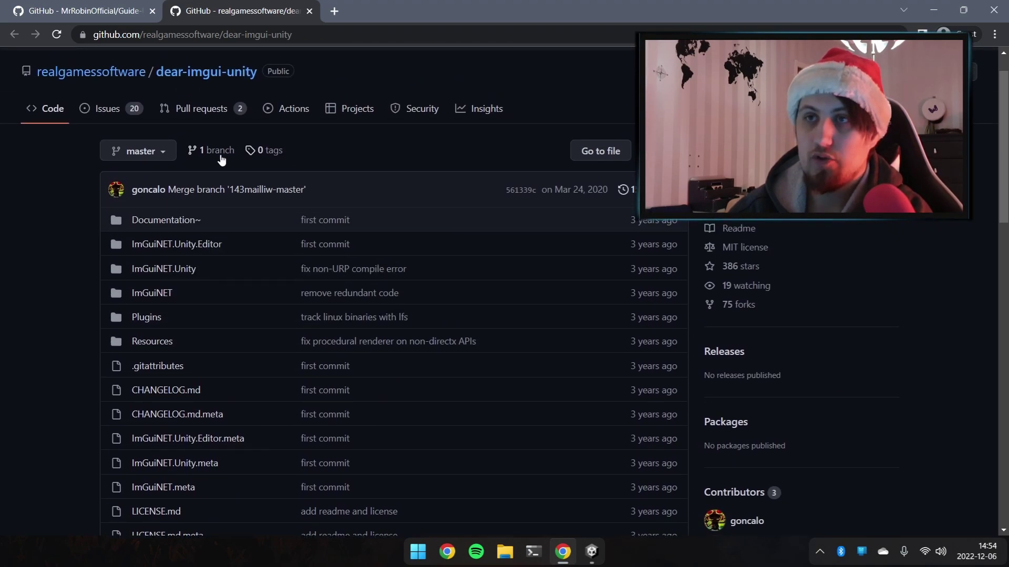
{"action": "left_click", "coordinate": [108, 108]}
{"action": "scroll", "coordinate": [297, 252], "scroll_direction": "down", "scroll_amount": 1}
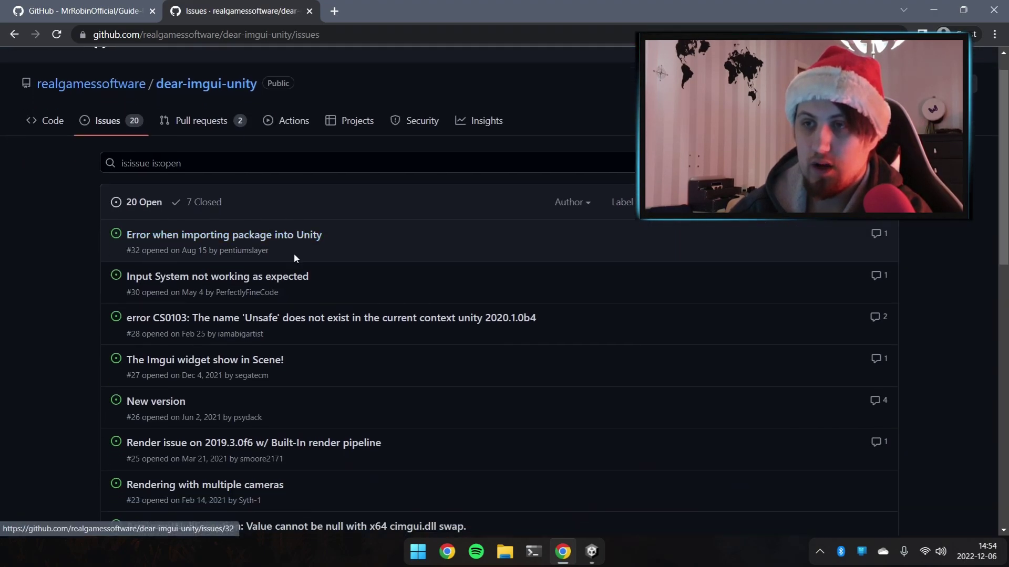
{"action": "scroll", "coordinate": [294, 254], "scroll_direction": "down", "scroll_amount": 1}
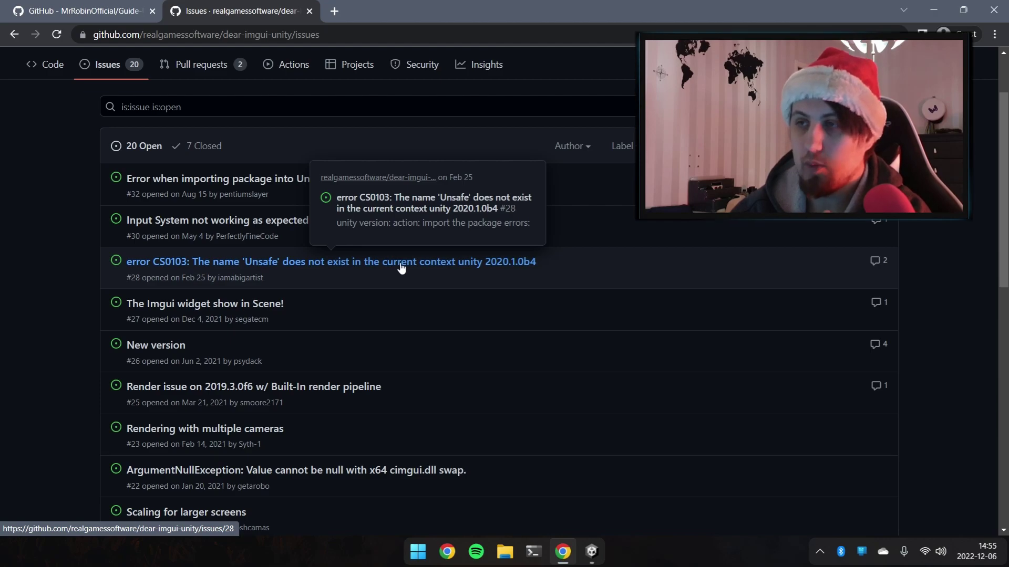
Return to the Guide README and scroll to How To Install
{"action": "key", "text": "ctrl+Tab"}
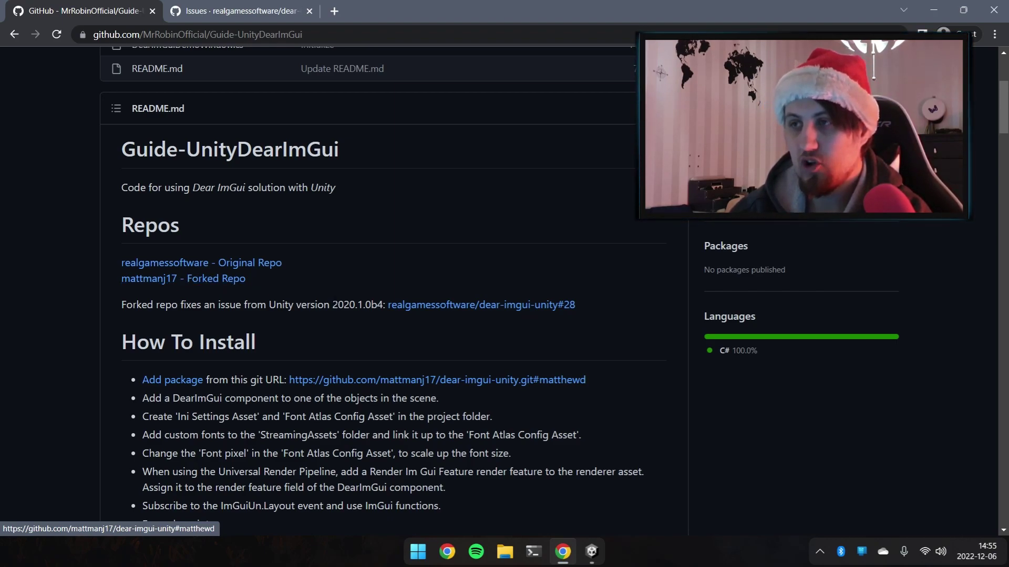
{"action": "mouse_move", "coordinate": [449, 314]}
{"action": "scroll", "coordinate": [421, 347], "scroll_direction": "down", "scroll_amount": 1}
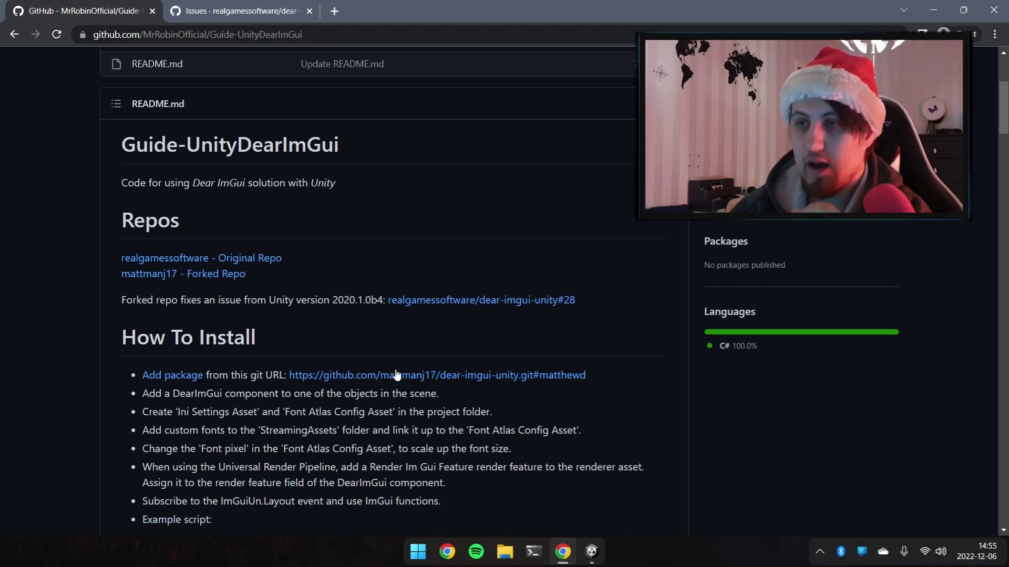
{"action": "left_click", "coordinate": [309, 11]}
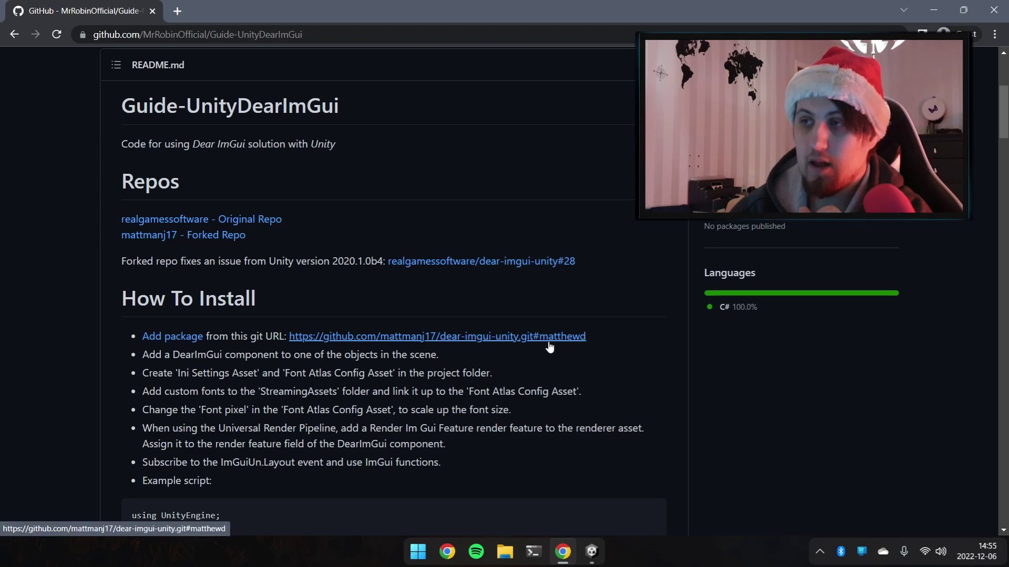
{"action": "middle_click", "coordinate": [576, 343]}
{"action": "key", "text": "ctrl+Tab"}
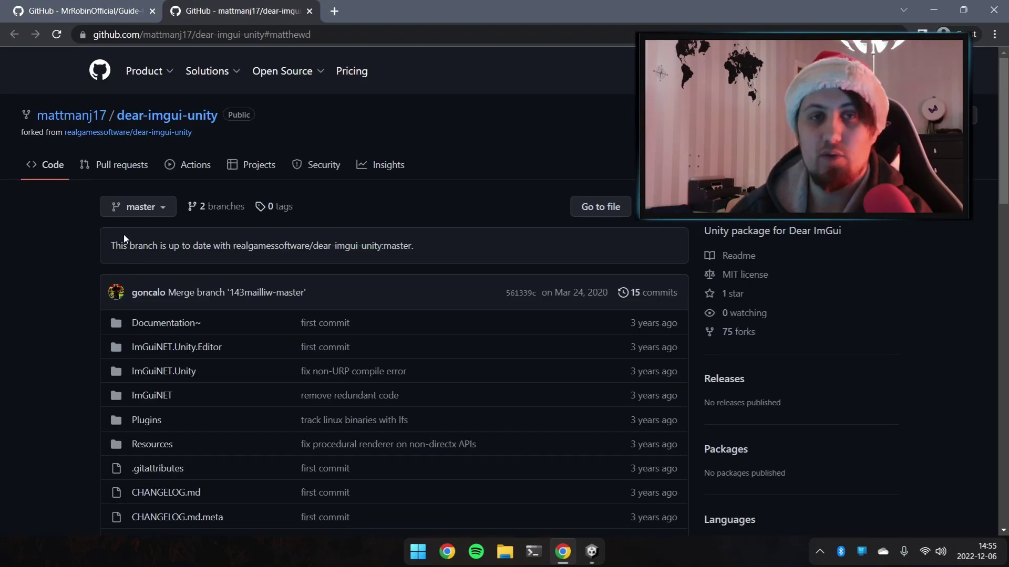
{"action": "left_click", "coordinate": [146, 211]}
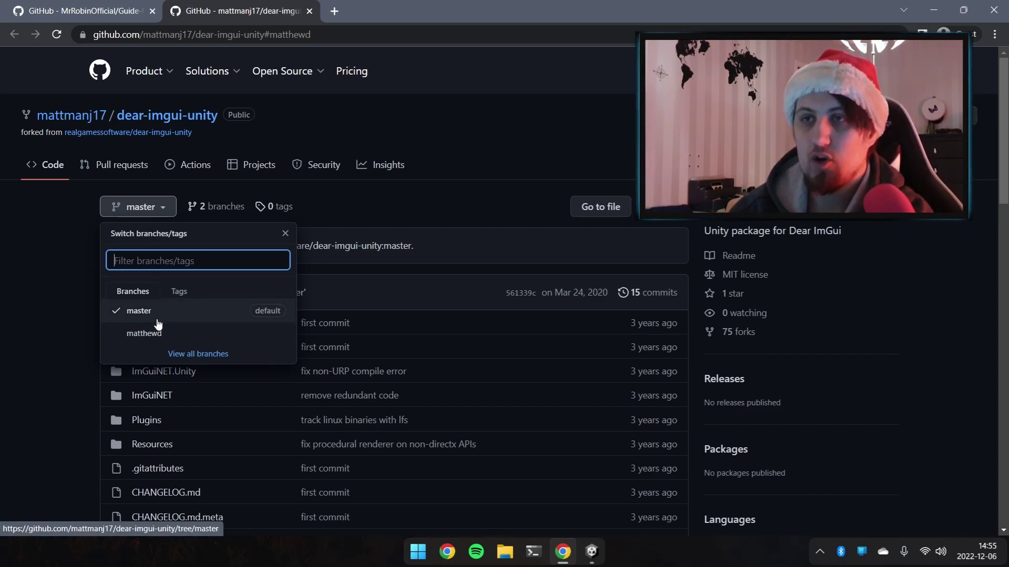
{"action": "left_click", "coordinate": [167, 333]}
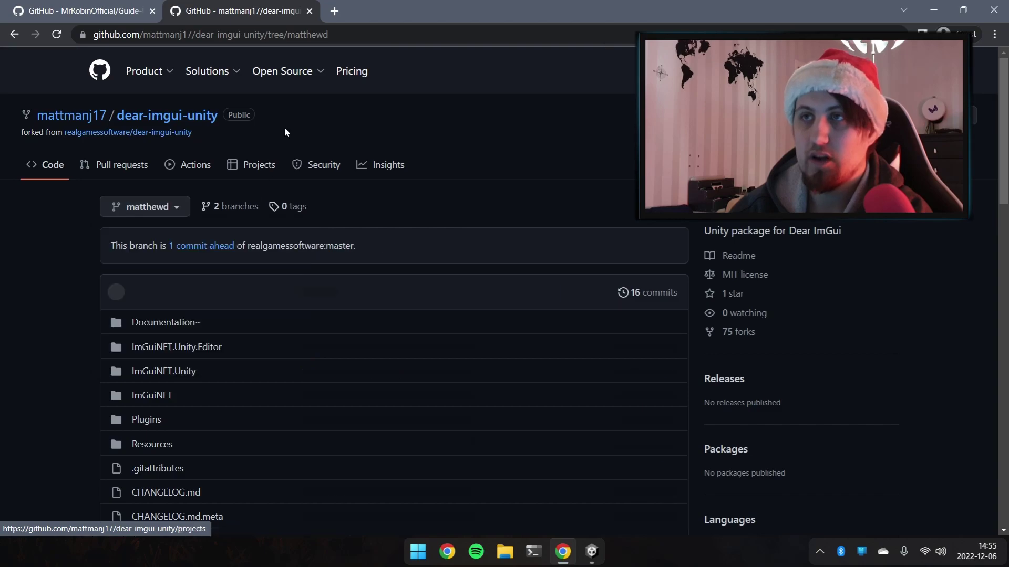
{"action": "left_click", "coordinate": [132, 6]}
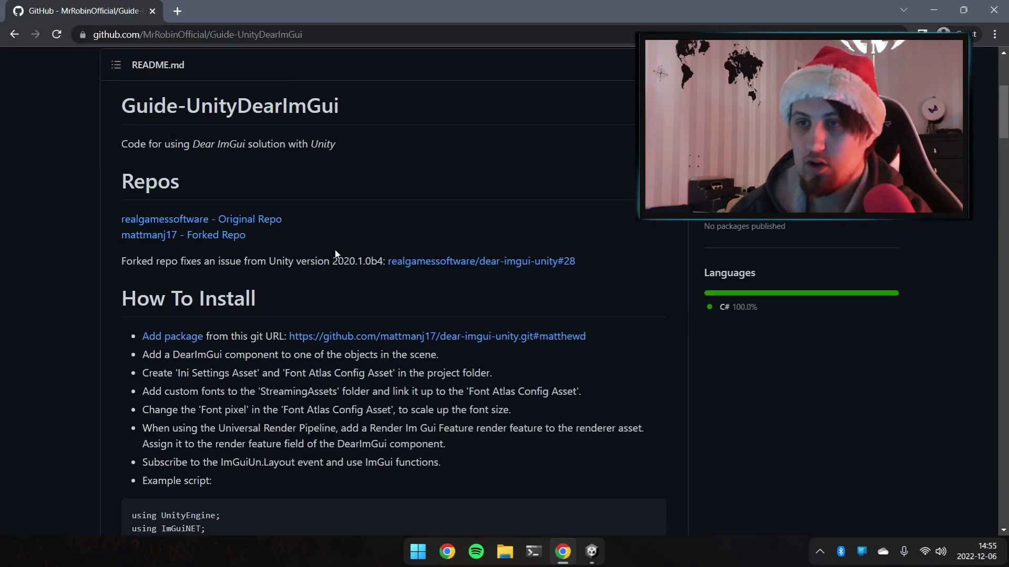
{"action": "left_click_drag", "start_coordinate": [599, 336], "coordinate": [290, 336]}
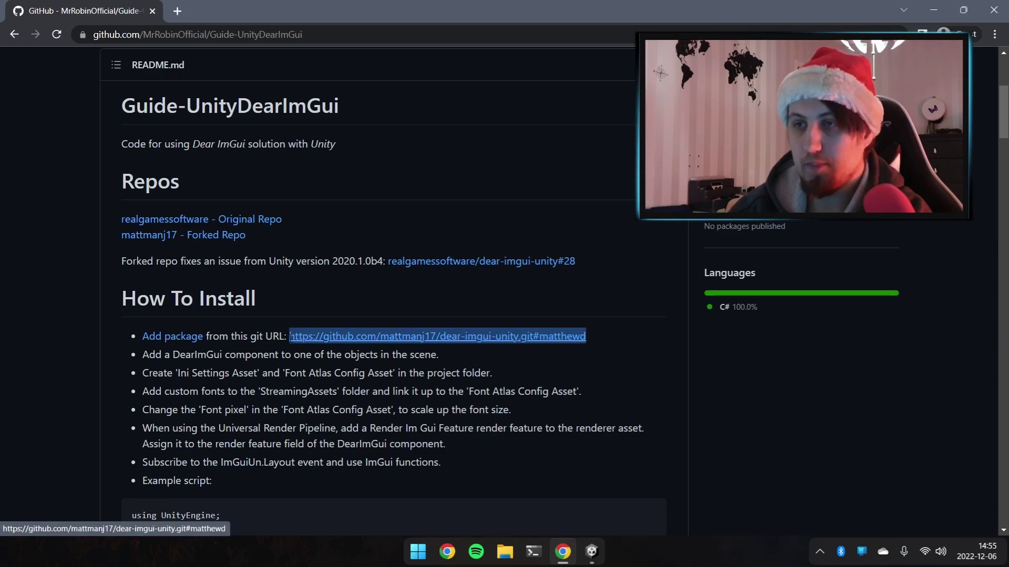
Add the copied fork git URL in Package Manager to install Dear ImGui 1.0.0
{"action": "left_click", "coordinate": [591, 552]}
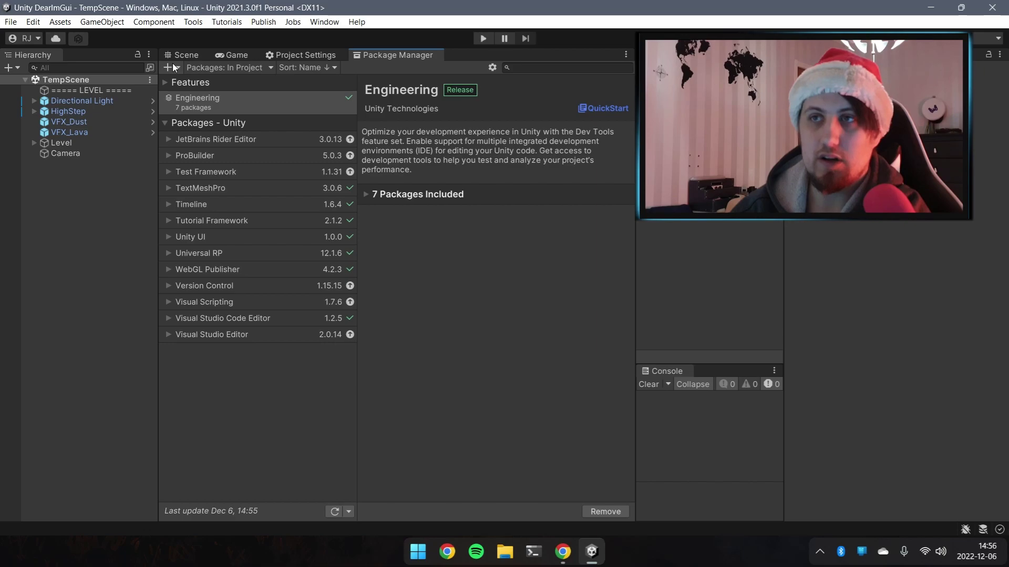
{"action": "left_click", "coordinate": [169, 67]}
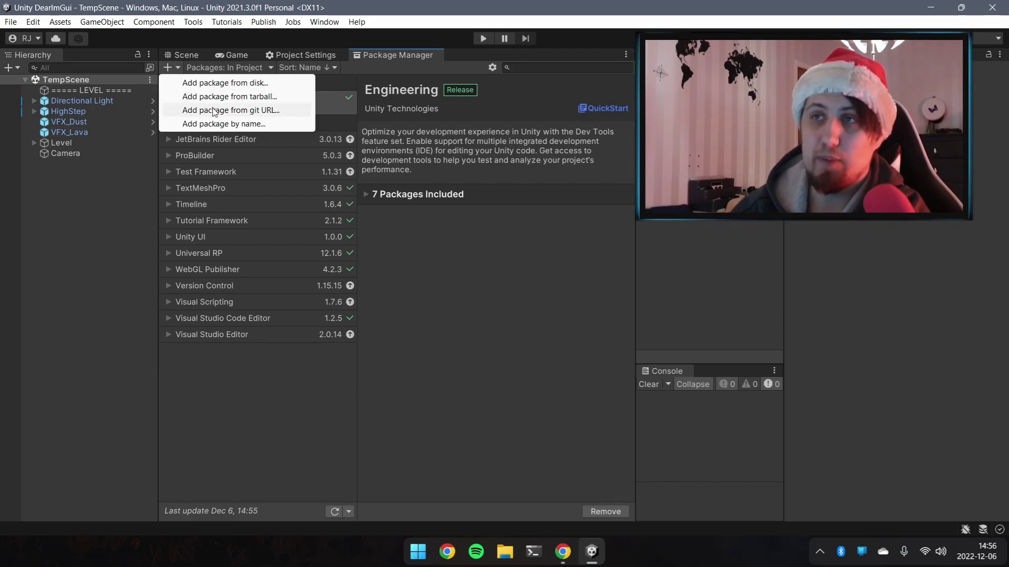
{"action": "left_click", "coordinate": [215, 111]}
{"action": "key", "text": "ctrl+v"}
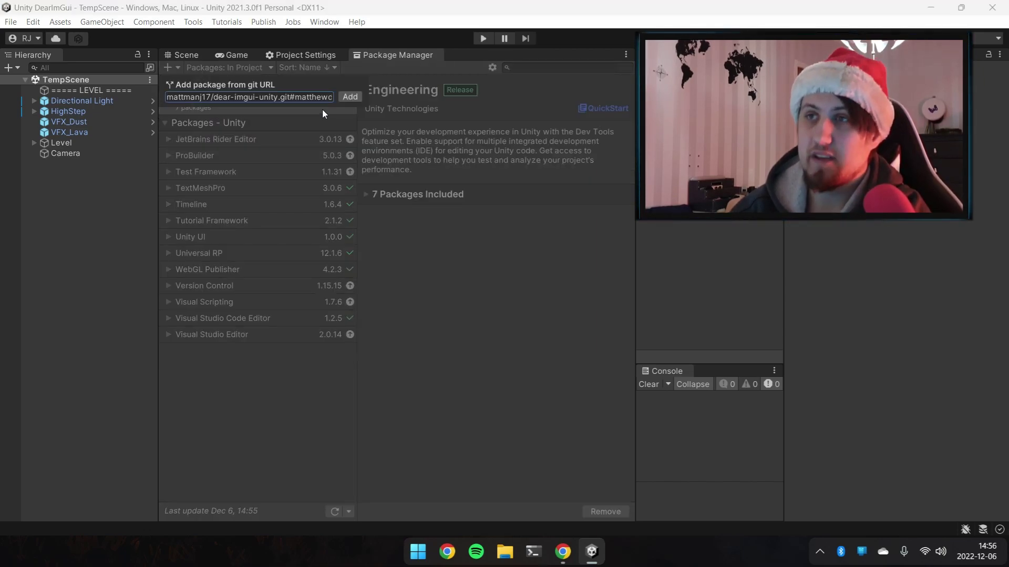
{"action": "left_click", "coordinate": [356, 99]}
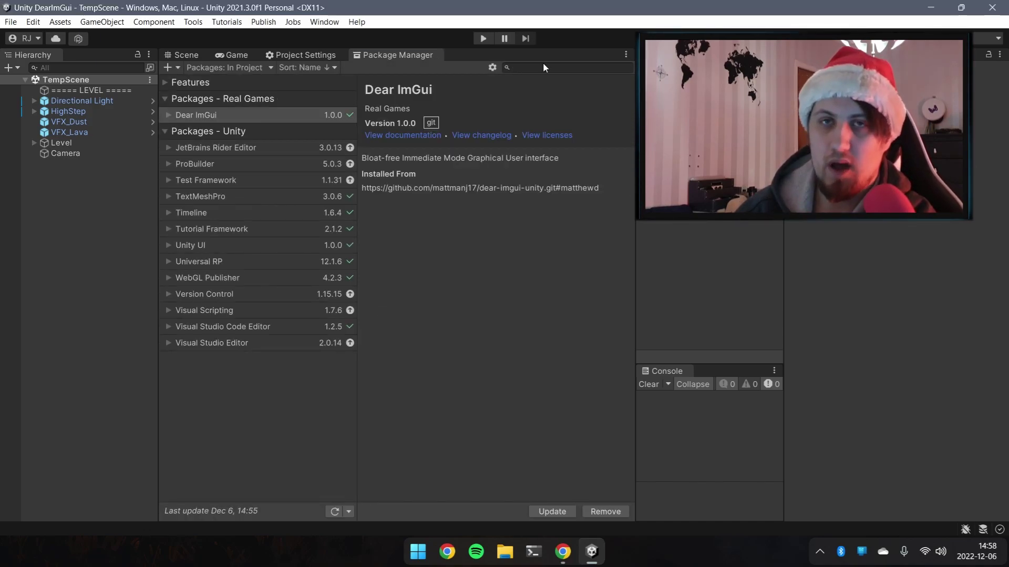
Create a 'Dear ImGui' folder under Assets
{"action": "right_click", "coordinate": [678, 87]}
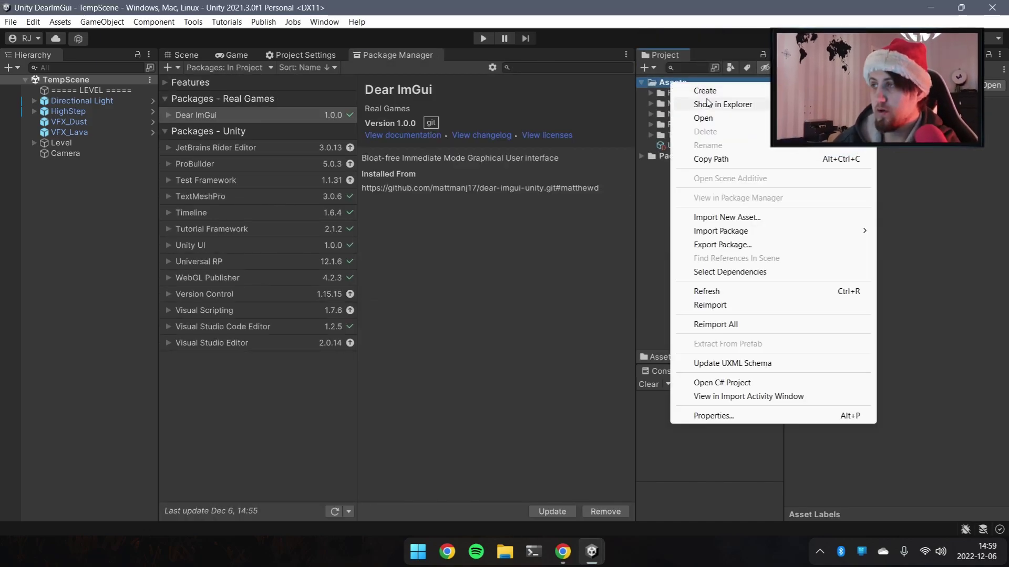
{"action": "mouse_move", "coordinate": [704, 90]}
{"action": "left_click", "coordinate": [546, 57]}
{"action": "type", "text": "Dear"}
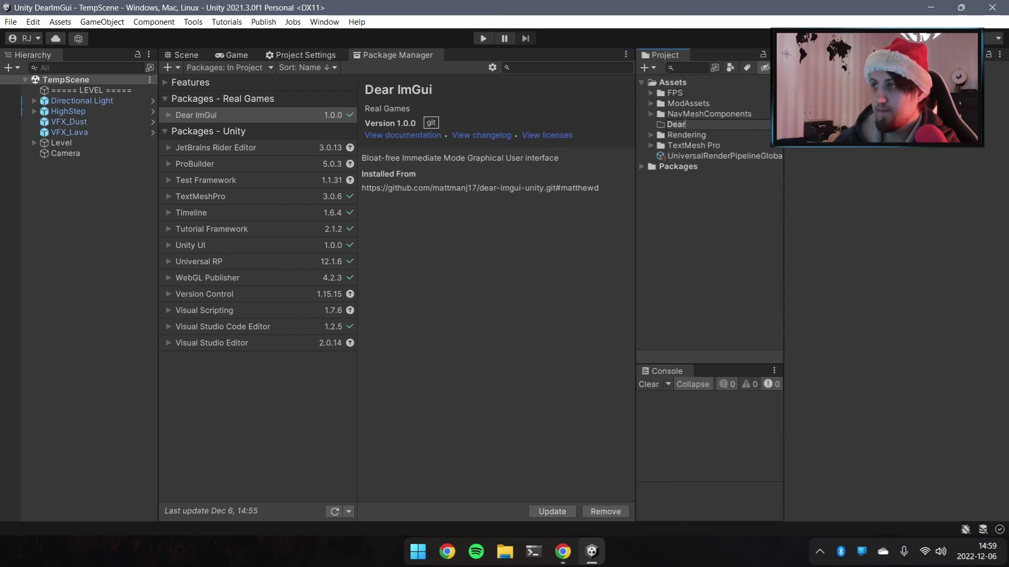
{"action": "type", "text": " ImGui"}
{"action": "key", "text": "Return"}
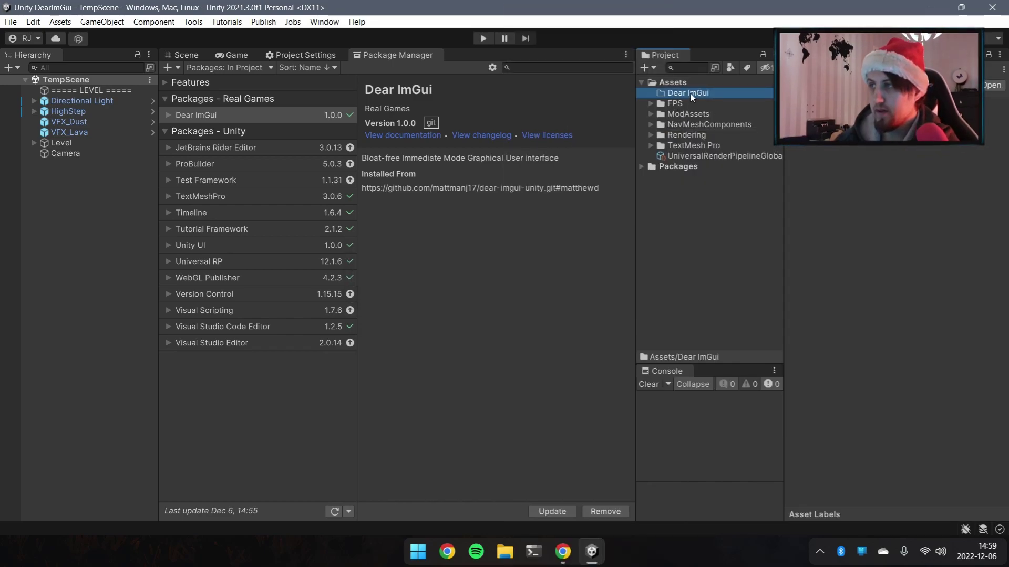
Create an Ini Settings asset in it named Default Ini Settings Asset
{"action": "right_click", "coordinate": [690, 98]}
{"action": "mouse_move", "coordinate": [704, 101]}
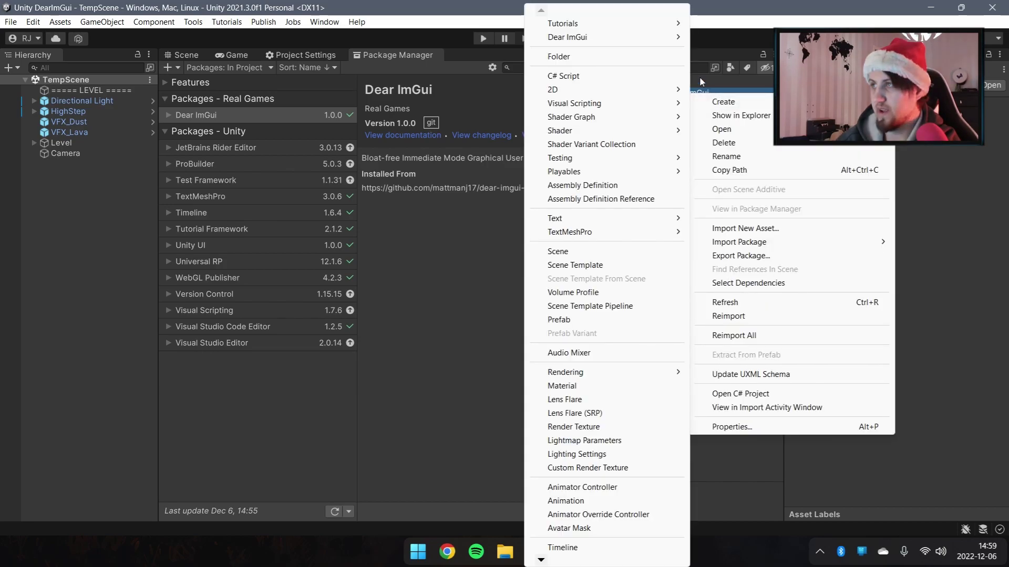
{"action": "mouse_move", "coordinate": [655, 38]}
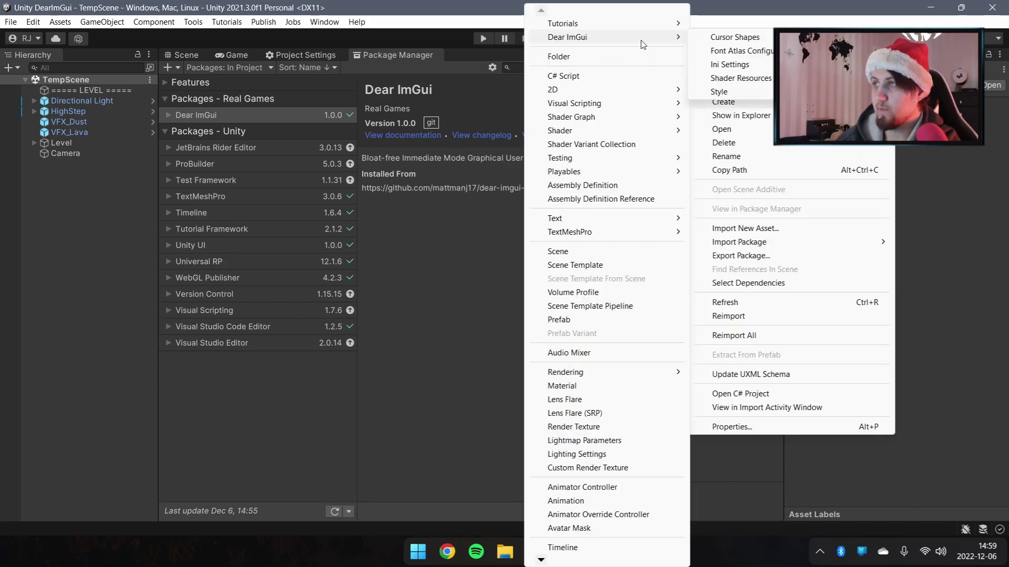
{"action": "left_click", "coordinate": [736, 65]}
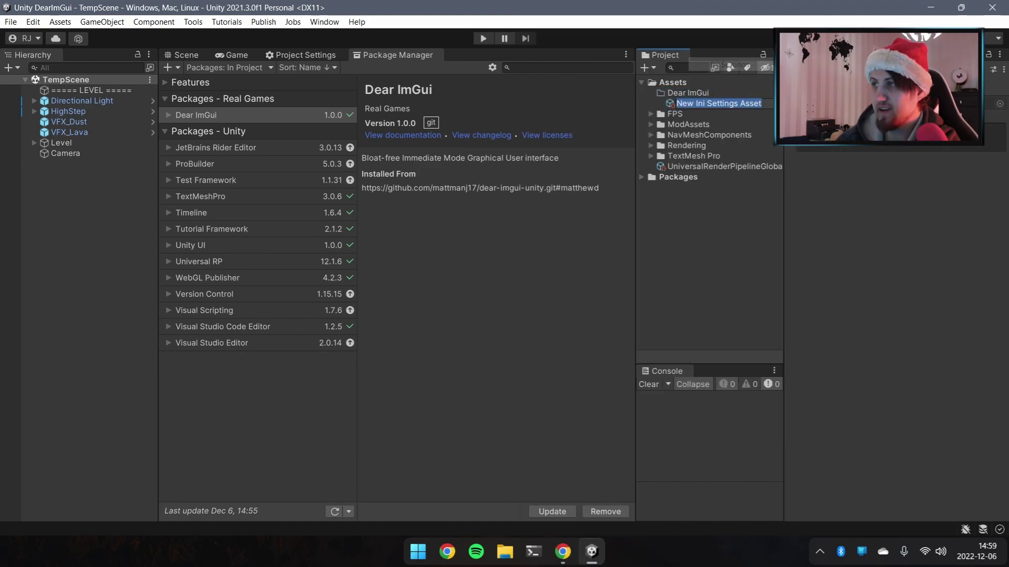
{"action": "type", "text": "Default"}
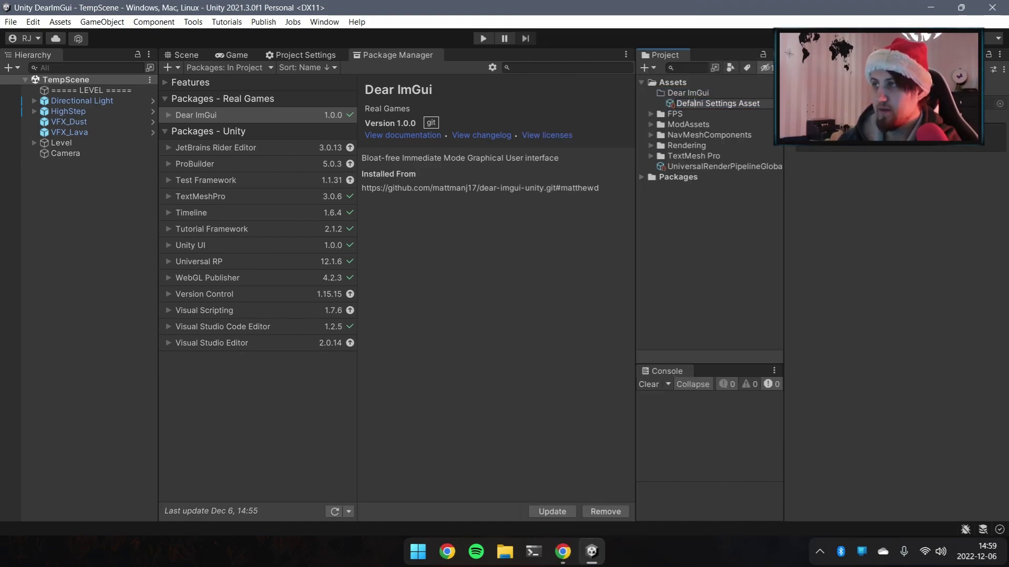
{"action": "key", "text": "Return"}
Create a Font Atlas Config asset named Default Font Atlas Config Asset and view its settings
{"action": "right_click", "coordinate": [689, 93]}
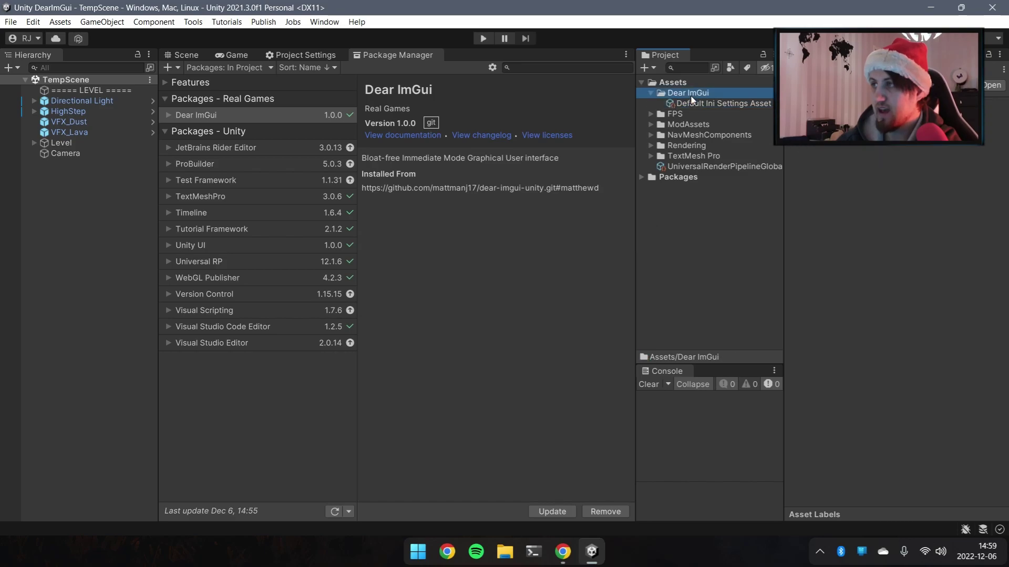
{"action": "mouse_move", "coordinate": [725, 104]}
{"action": "mouse_move", "coordinate": [604, 38]}
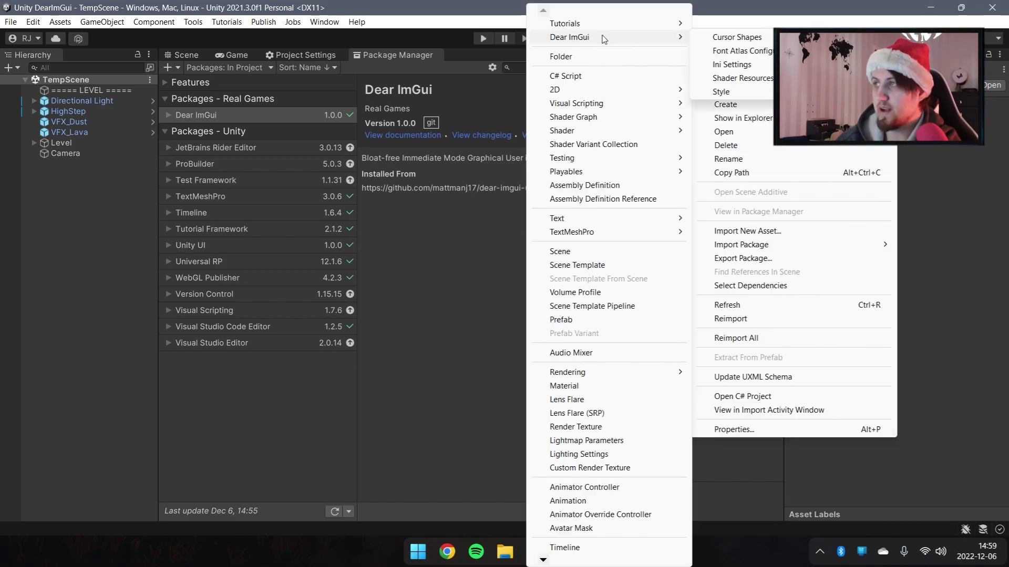
{"action": "left_click", "coordinate": [765, 52]}
{"action": "double_click", "coordinate": [685, 114]}
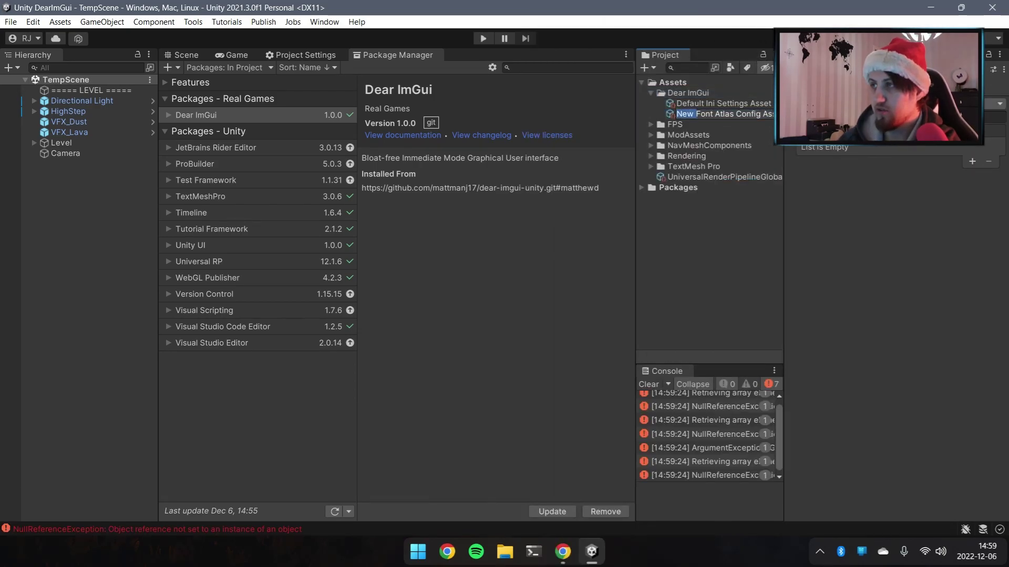
{"action": "type", "text": "Default"}
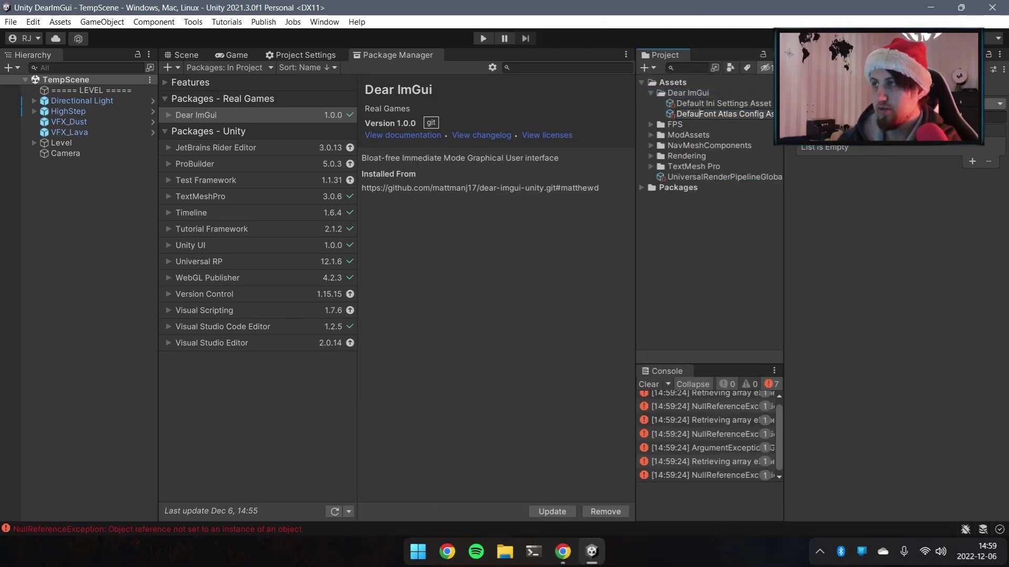
{"action": "key", "text": "Return"}
{"action": "left_click", "coordinate": [972, 161]}
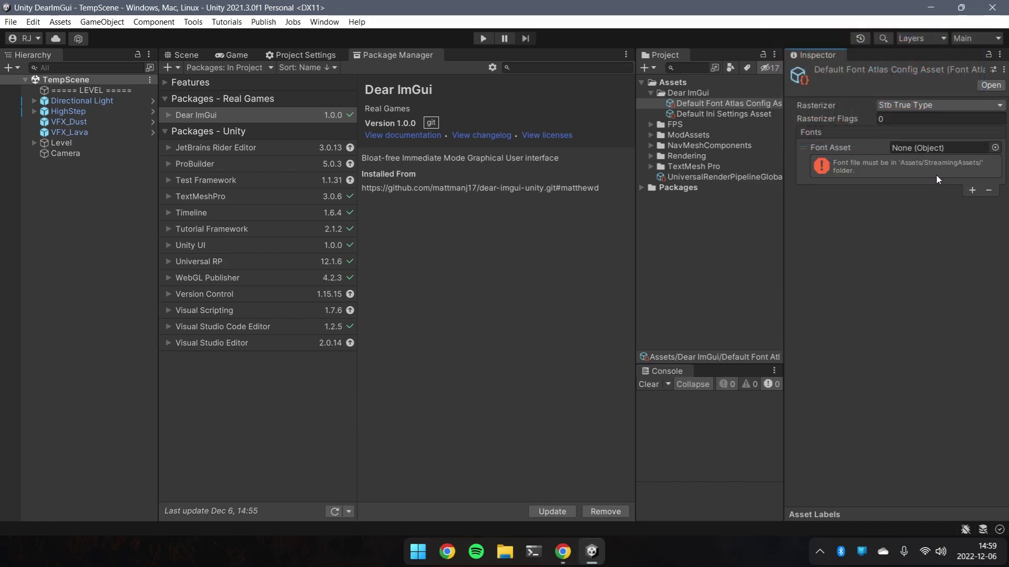
Create a new folder named StreamingAssets under Assets
{"action": "double_click", "coordinate": [663, 92]}
{"action": "right_click", "coordinate": [667, 83]}
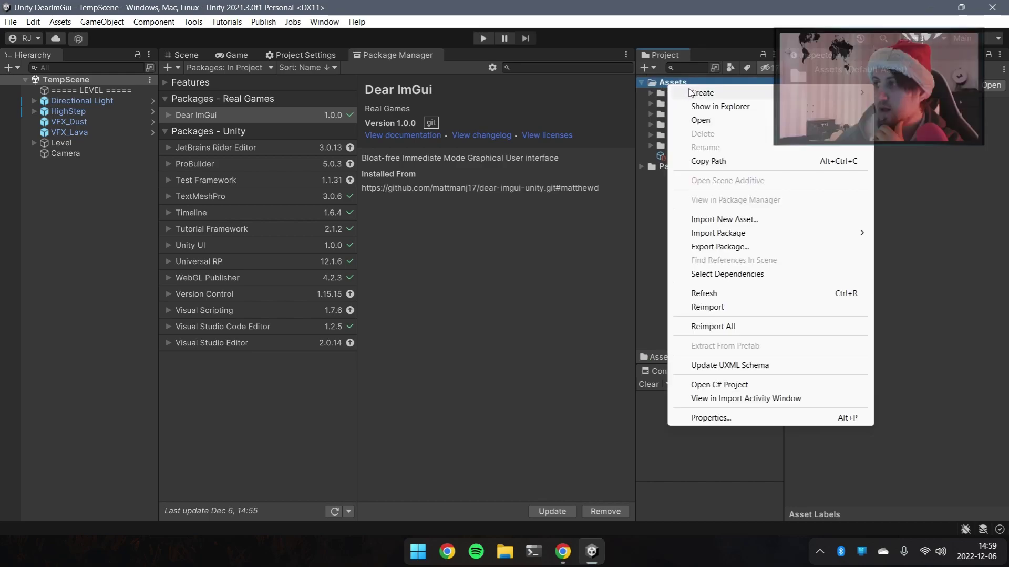
{"action": "mouse_move", "coordinate": [672, 90]}
{"action": "left_click", "coordinate": [575, 56]}
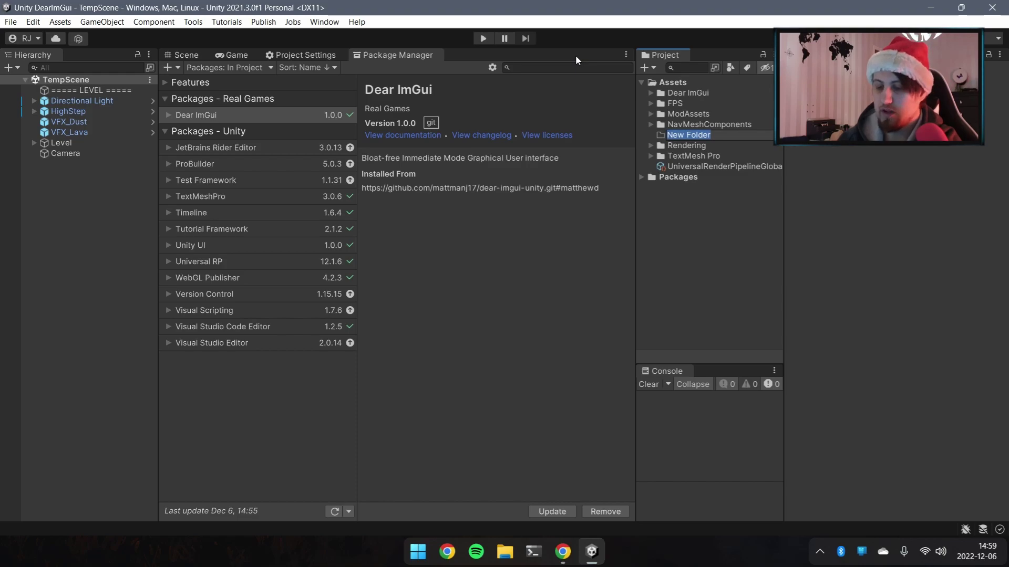
{"action": "type", "text": "Streami"}
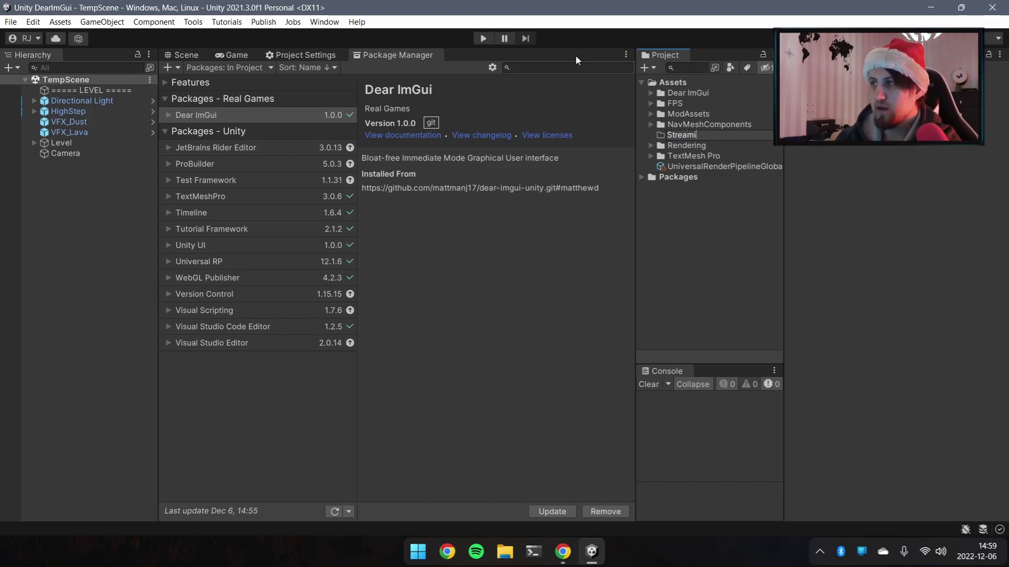
{"action": "type", "text": "ngAsse"}
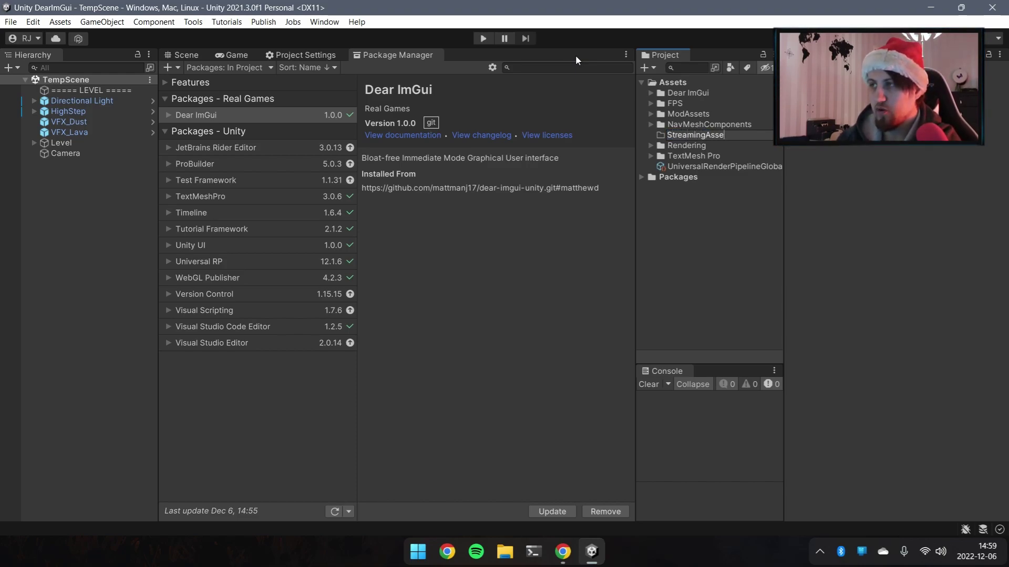
{"action": "type", "text": "ts"}
{"action": "key", "text": "Return"}
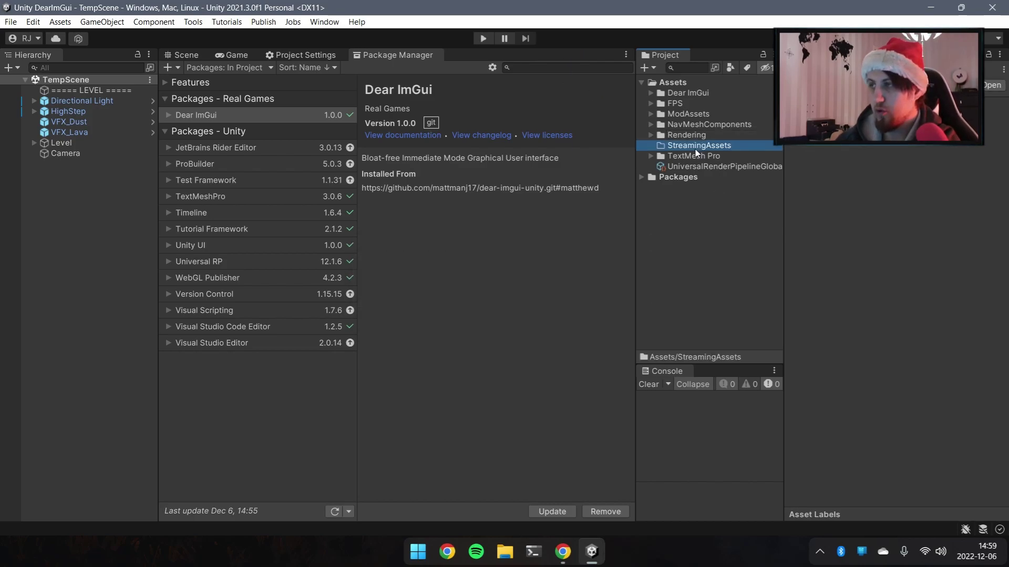
Add a Fonts subfolder inside StreamingAssets and bring the GitHub guide back up
{"action": "right_click", "coordinate": [699, 151]}
{"action": "mouse_move", "coordinate": [709, 155]}
{"action": "left_click", "coordinate": [626, 55]}
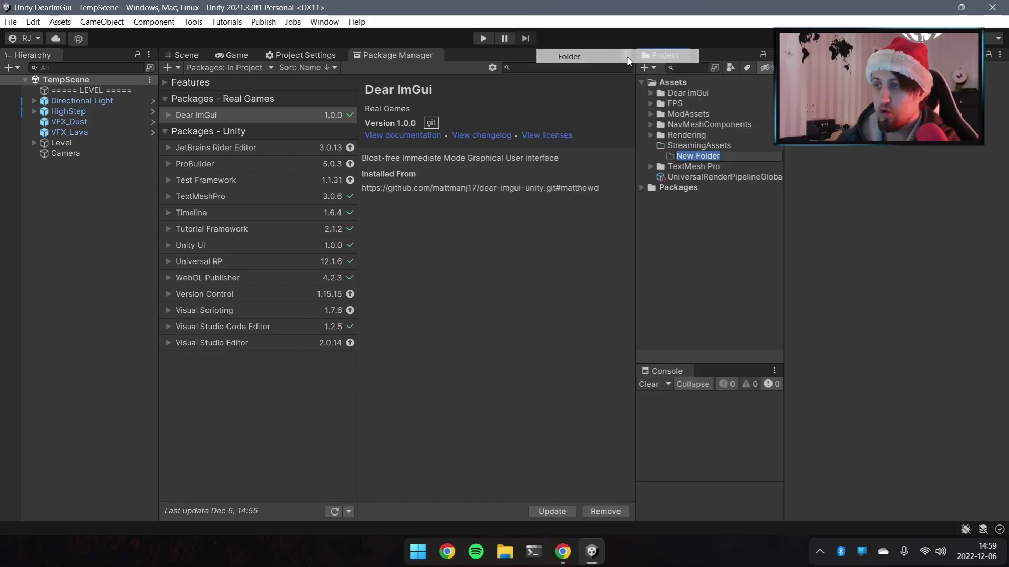
{"action": "type", "text": "Fonts"}
{"action": "key", "text": "Return"}
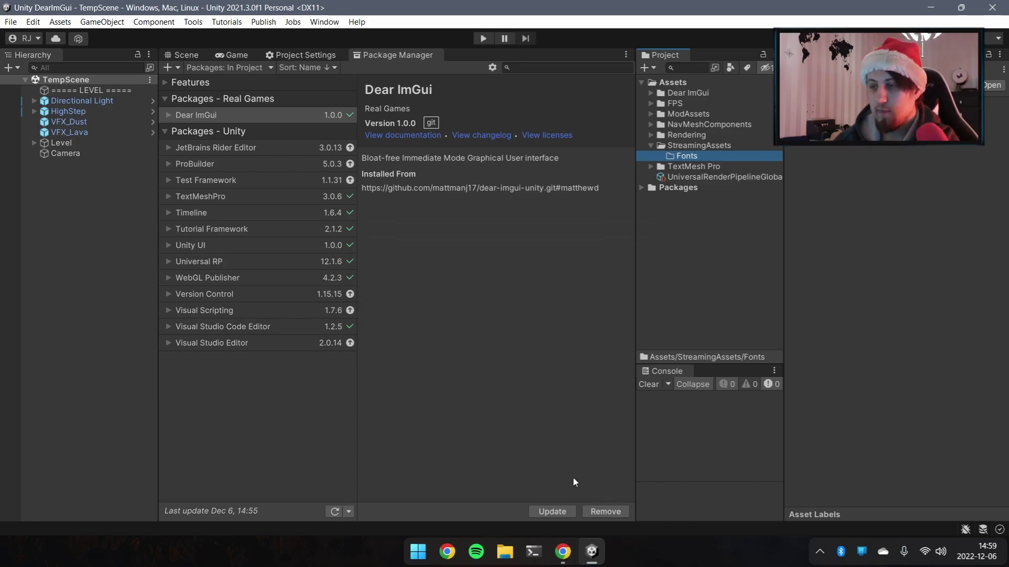
{"action": "left_click", "coordinate": [563, 551]}
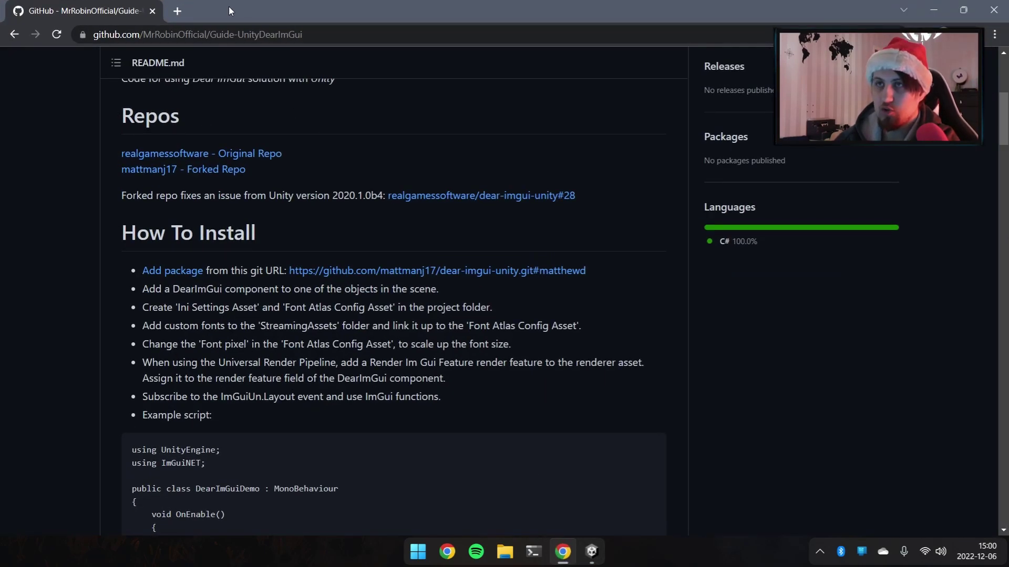
Load fonts.google.com in a new browser tab and search for 'vt'
{"action": "key", "text": "ctrl+t"}
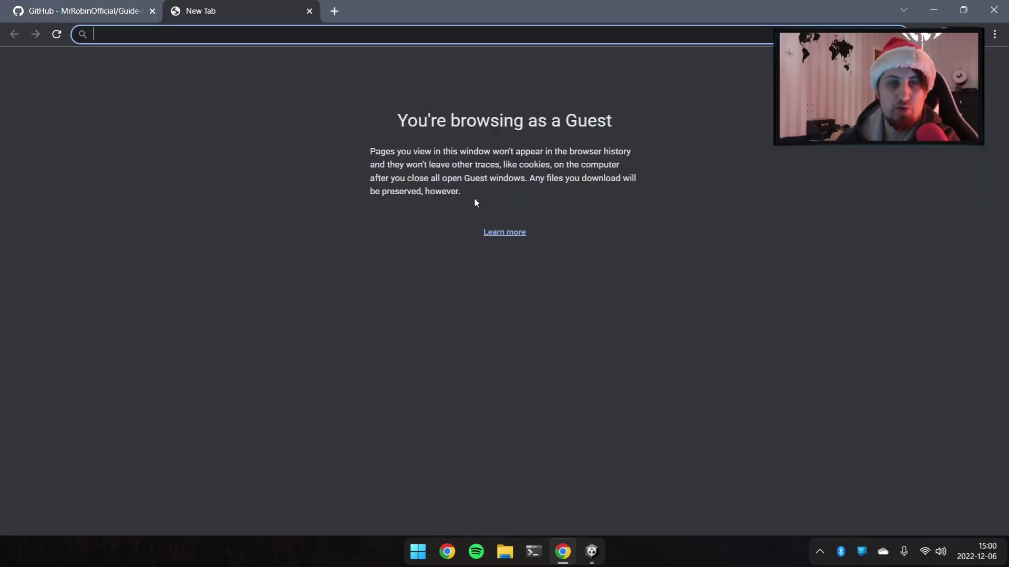
{"action": "type", "text": "f"}
{"action": "type", "text": "onst"}
{"action": "key", "text": "BackSpace"}
{"action": "key", "text": "BackSpace"}
{"action": "type", "text": "t"}
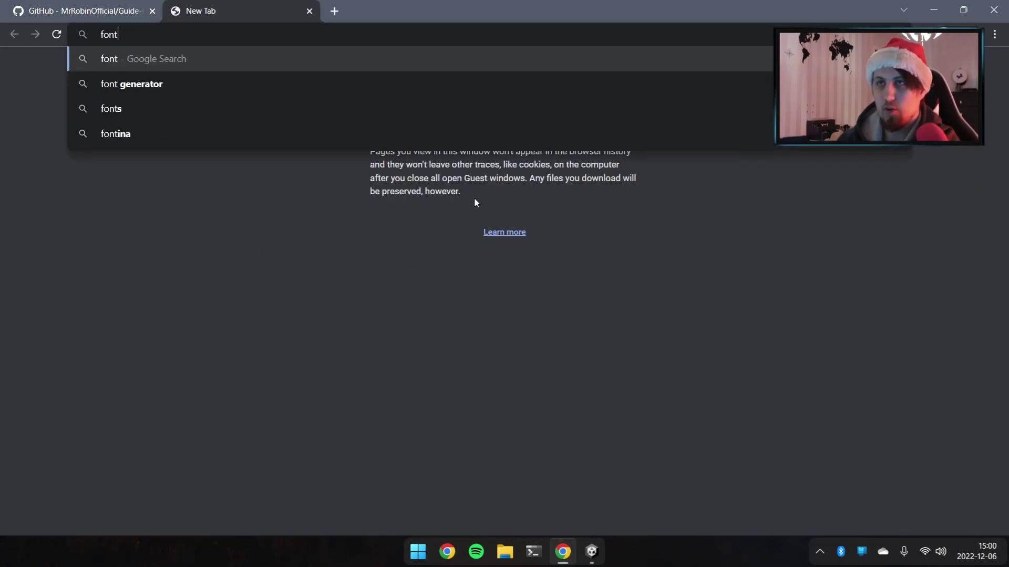
{"action": "type", "text": "s.google.co"}
{"action": "key", "text": "Return"}
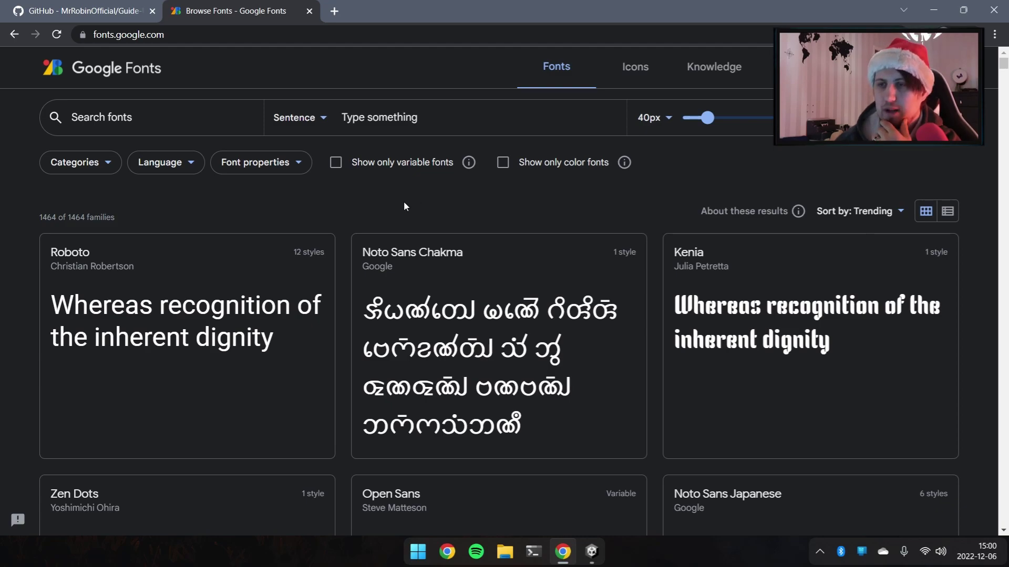
{"action": "scroll", "coordinate": [404, 204], "scroll_direction": "down", "scroll_amount": 1}
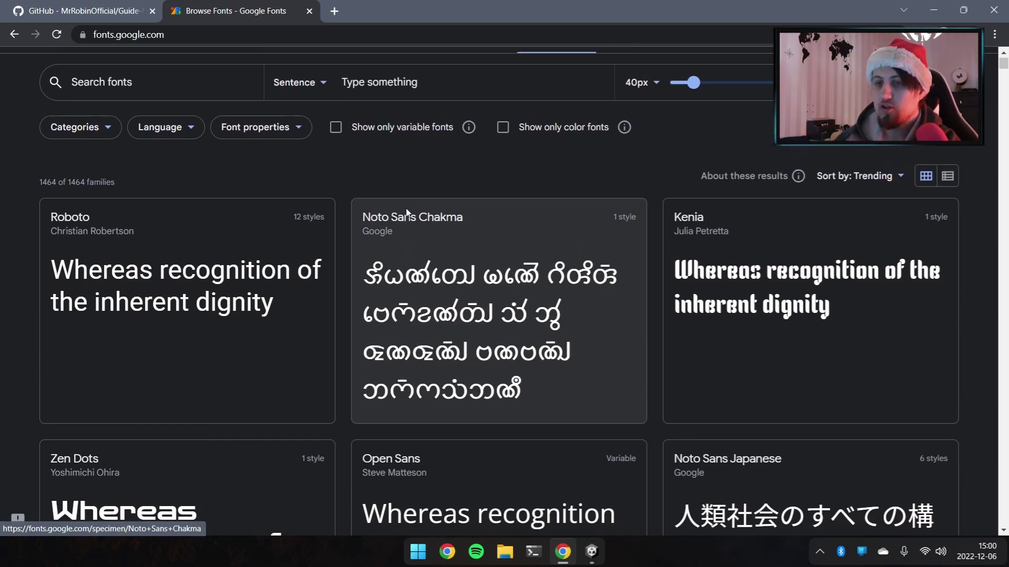
{"action": "scroll", "coordinate": [406, 212], "scroll_direction": "up", "scroll_amount": 1}
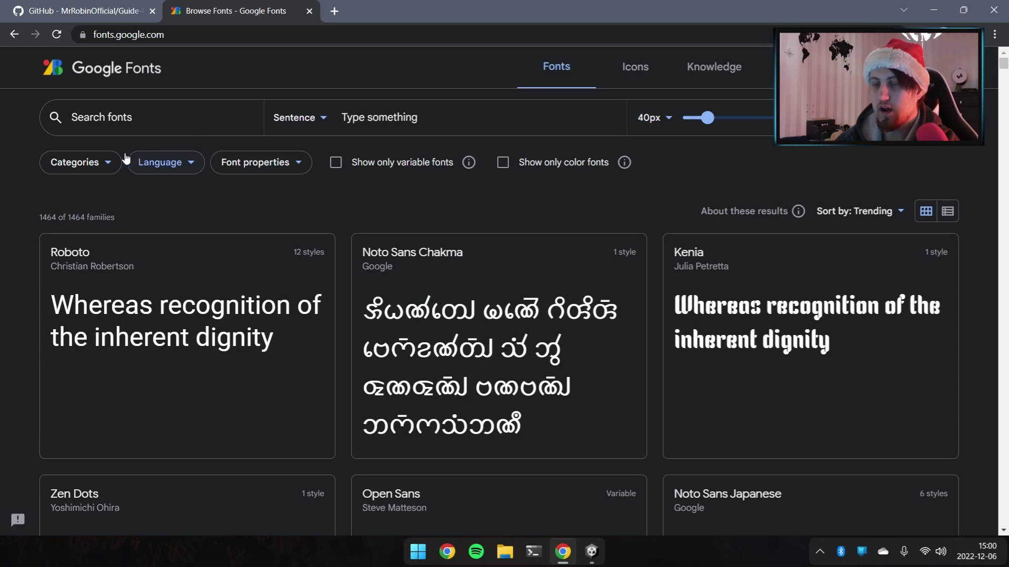
{"action": "left_click", "coordinate": [108, 163]}
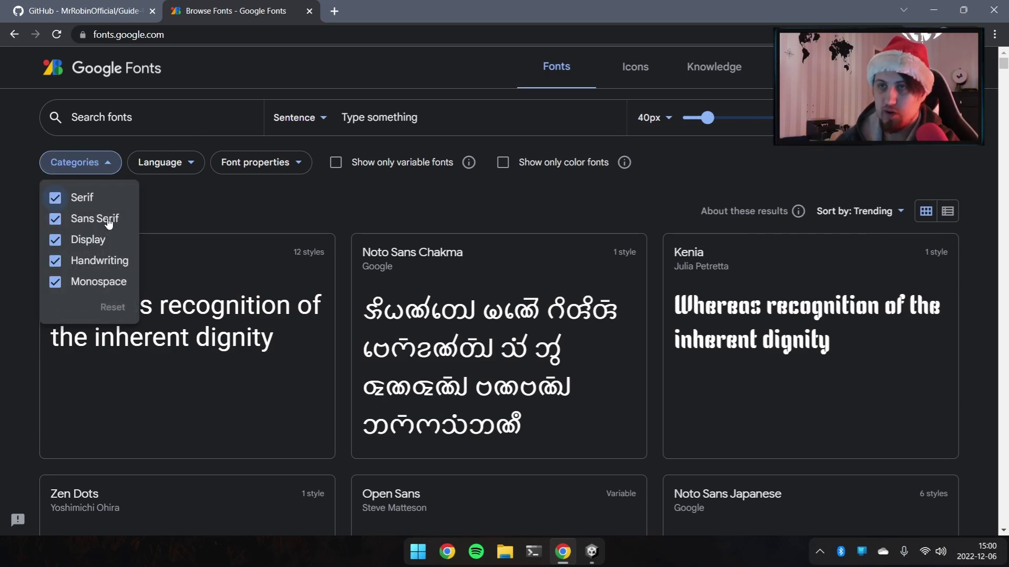
{"action": "left_click", "coordinate": [163, 117]}
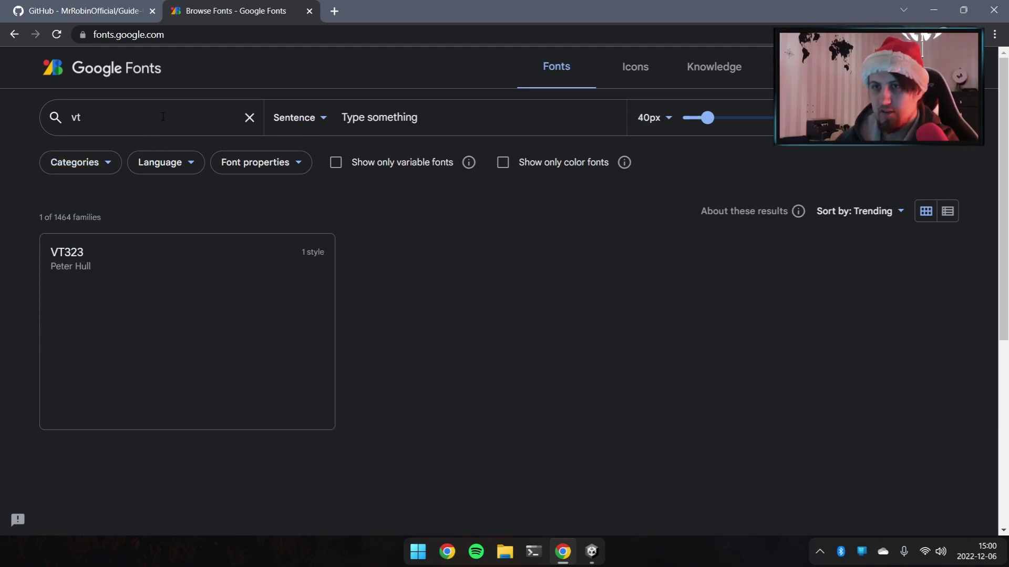
Open the VT323 font page and download the font family zip
{"action": "left_click", "coordinate": [168, 301]}
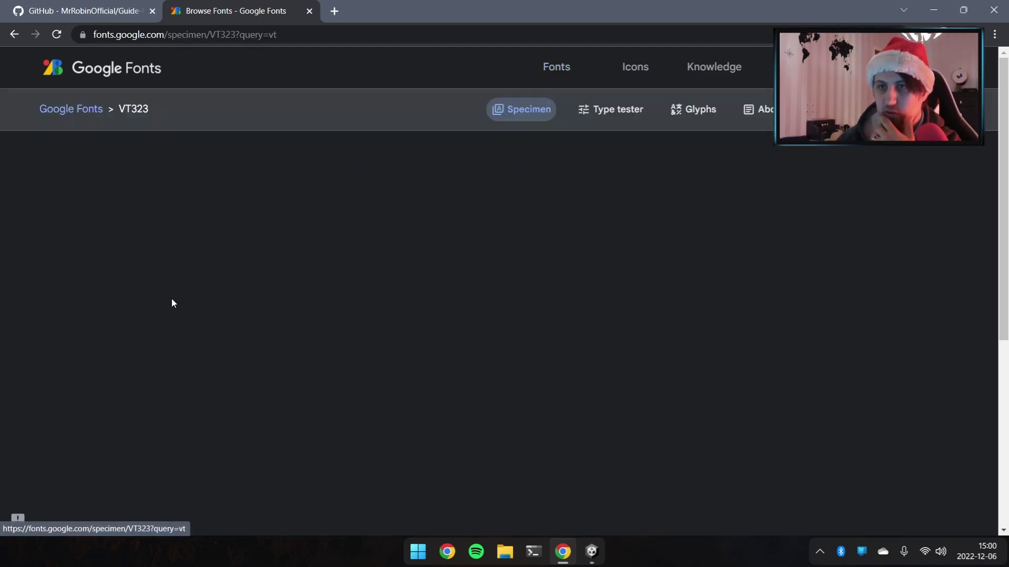
{"action": "scroll", "coordinate": [283, 286], "scroll_direction": "down", "scroll_amount": 1}
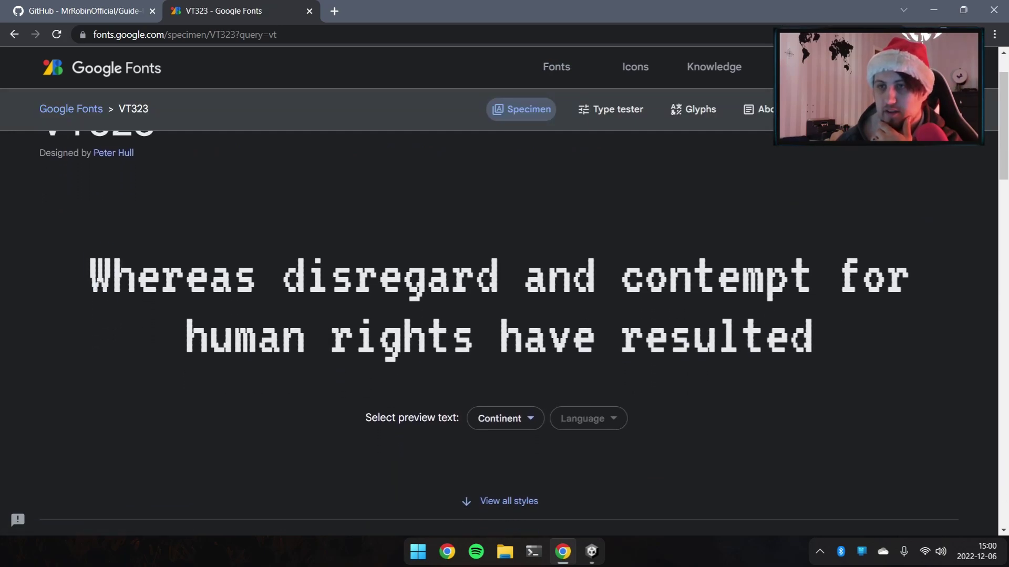
{"action": "left_click_drag", "start_coordinate": [90, 291], "coordinate": [233, 291]}
{"action": "left_click", "coordinate": [316, 279]}
{"action": "scroll", "coordinate": [316, 278], "scroll_direction": "down", "scroll_amount": 1}
{"action": "scroll", "coordinate": [316, 278], "scroll_direction": "down", "scroll_amount": 2}
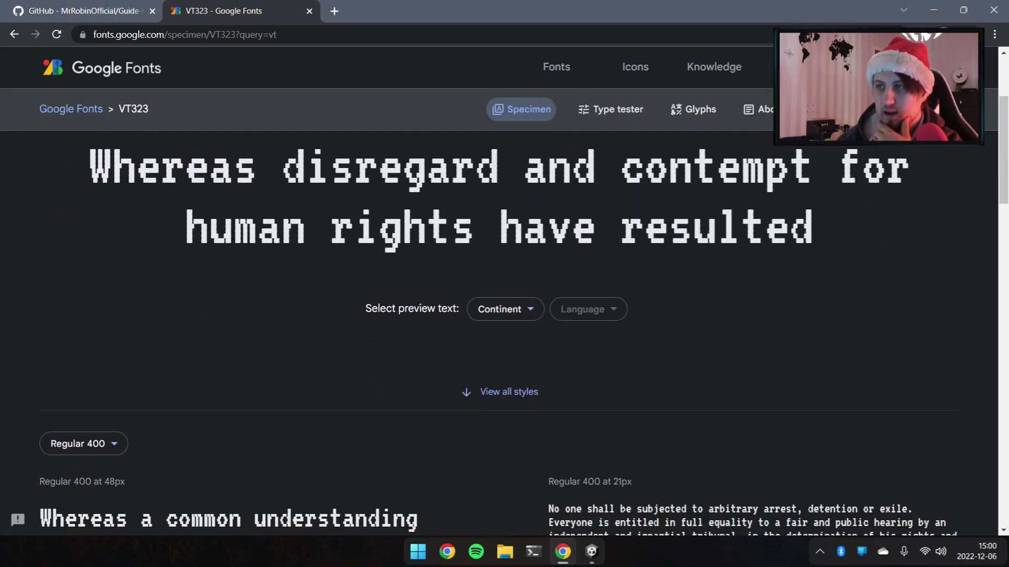
{"action": "scroll", "coordinate": [377, 244], "scroll_direction": "down", "scroll_amount": 2}
{"action": "scroll", "coordinate": [377, 245], "scroll_direction": "up", "scroll_amount": 2}
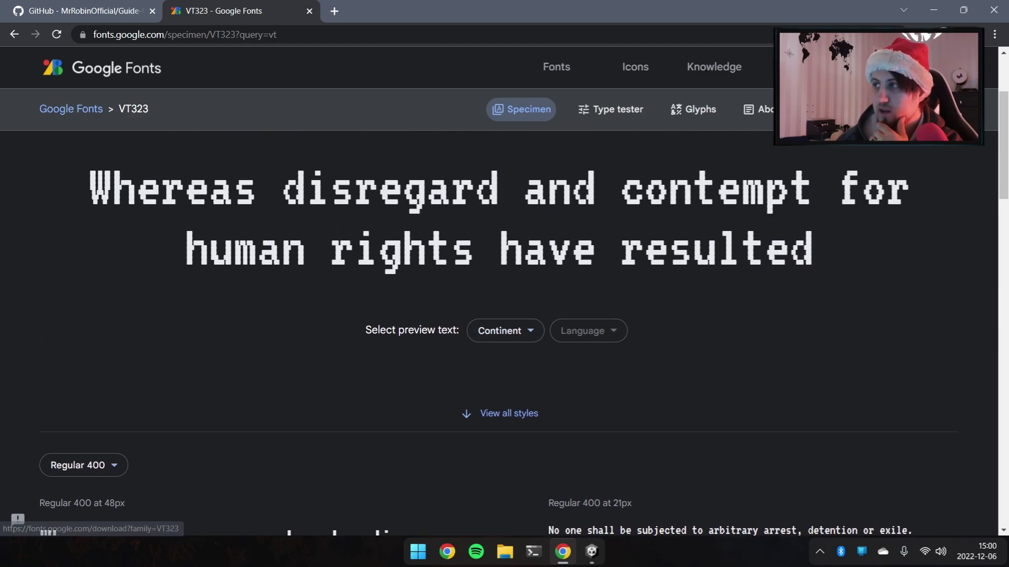
{"action": "left_click", "coordinate": [925, 109]}
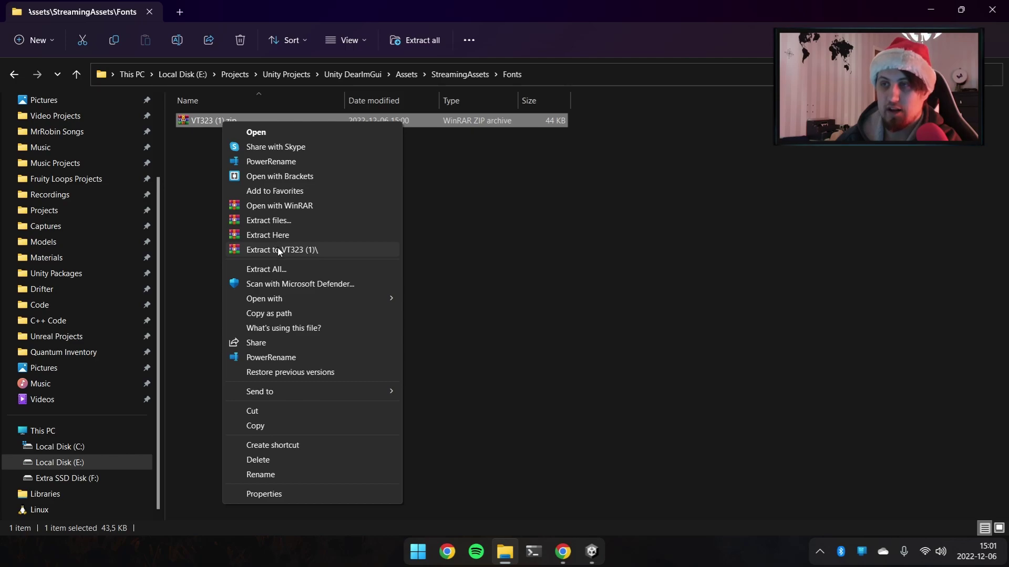
Extract the VT323 zip, delete the zip, rename the folder to VT323 and open it
{"action": "left_click", "coordinate": [282, 250]}
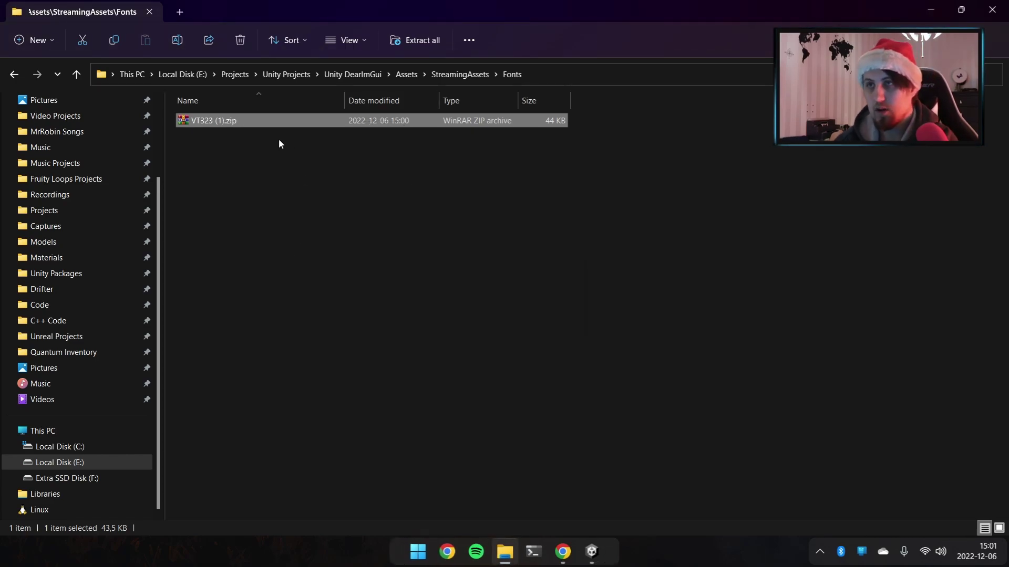
{"action": "key", "text": "Delete"}
{"action": "left_click", "coordinate": [264, 124]}
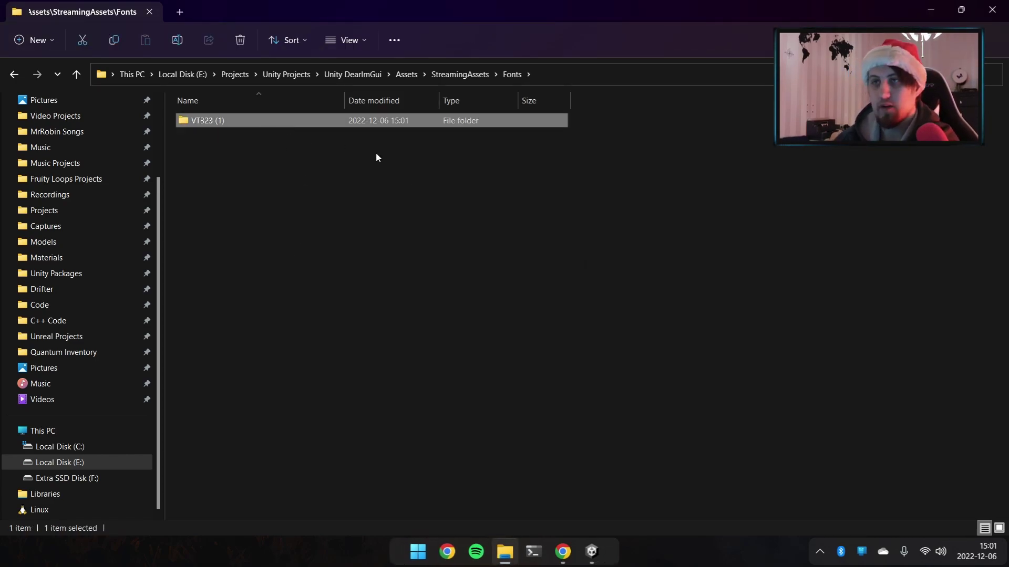
{"action": "key", "text": "F2"}
{"action": "key", "text": "BackSpace"}
{"action": "key", "text": "BackSpace"}
{"action": "key", "text": "BackSpace"}
{"action": "key", "text": "BackSpace"}
{"action": "key", "text": "Return"}
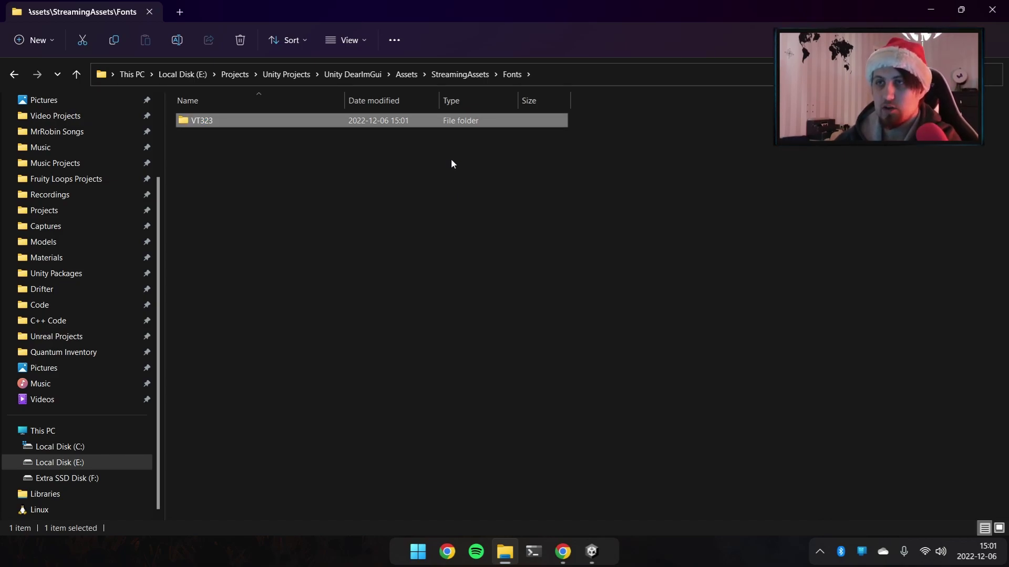
{"action": "double_click", "coordinate": [292, 124]}
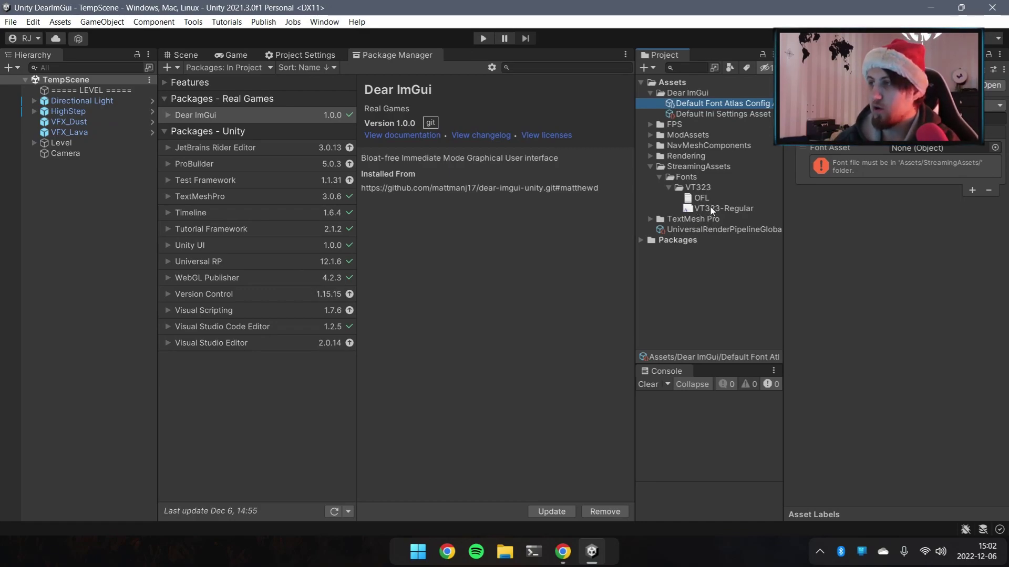
Assign VT323-Regular as the atlas Font Asset and set Size In Pixels to 12
{"action": "left_click_drag", "start_coordinate": [709, 210], "coordinate": [907, 150]}
{"action": "left_click", "coordinate": [820, 174]}
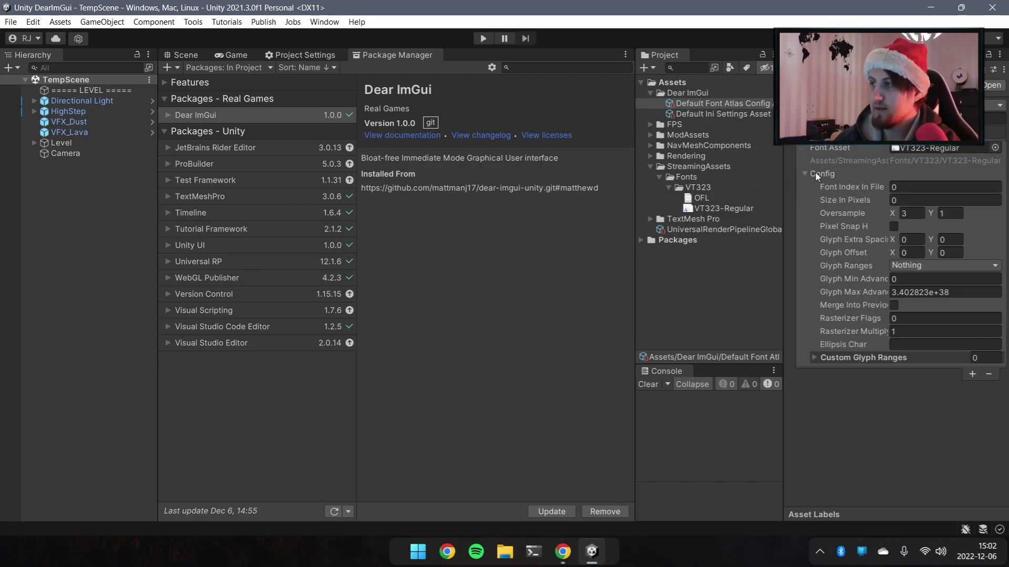
{"action": "left_click", "coordinate": [821, 173]}
{"action": "left_click", "coordinate": [821, 174]}
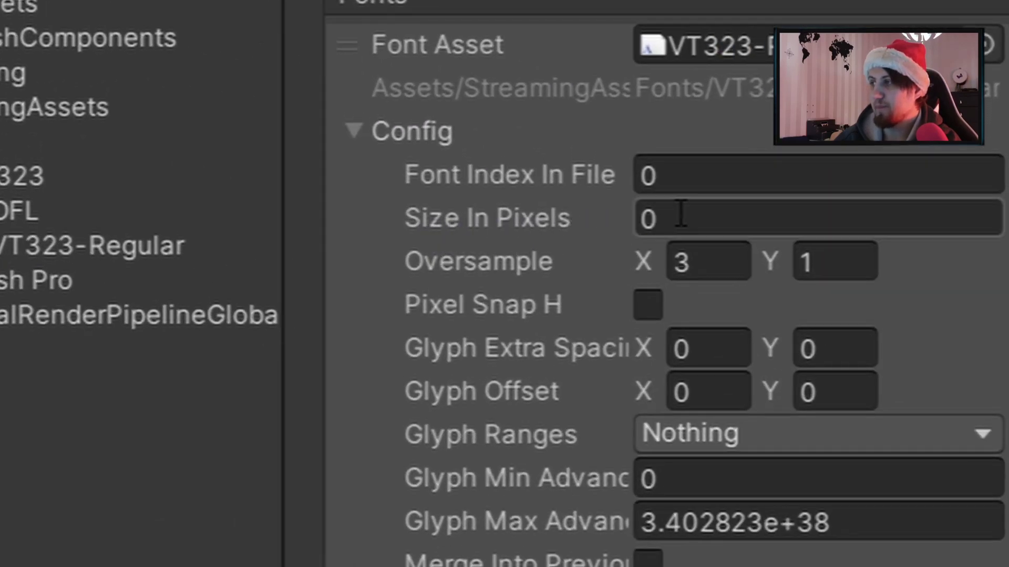
{"action": "left_click", "coordinate": [681, 213]}
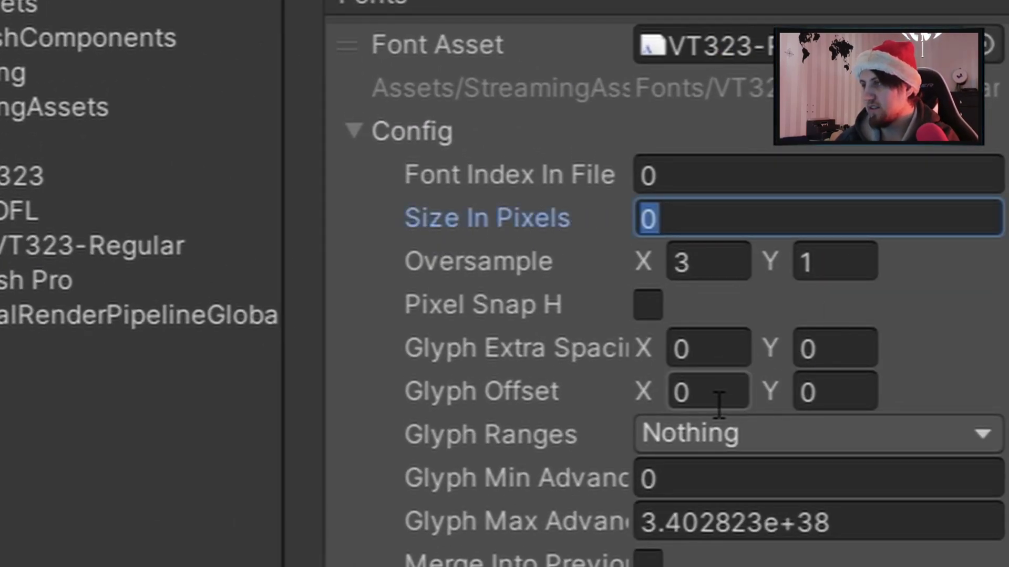
{"action": "type", "text": "8"}
{"action": "key", "text": "BackSpace"}
{"action": "type", "text": "12"}
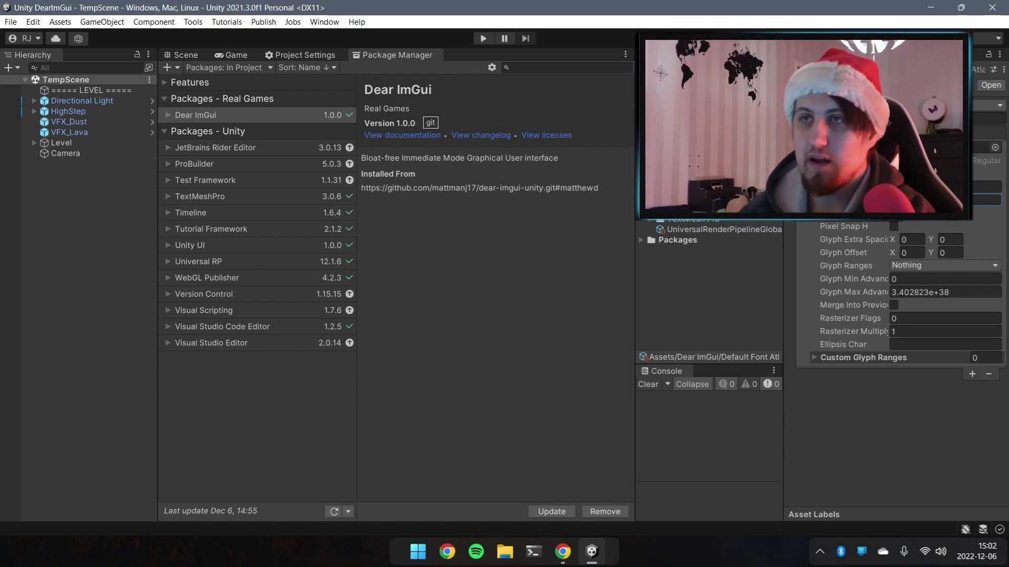
Switch to the Game view and close the Project Settings and Package Manager tabs
{"action": "left_click", "coordinate": [236, 55]}
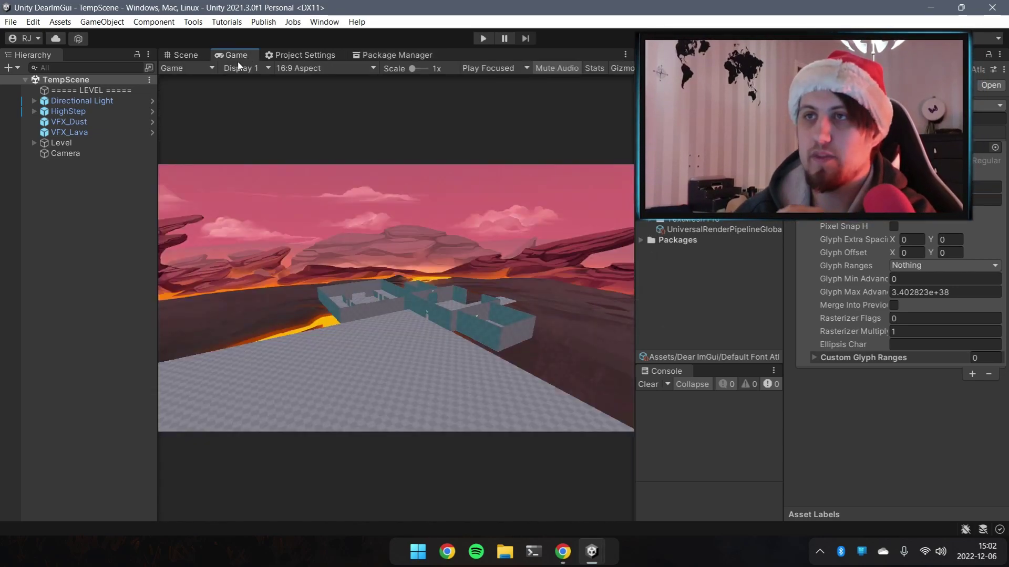
{"action": "left_click", "coordinate": [304, 68]}
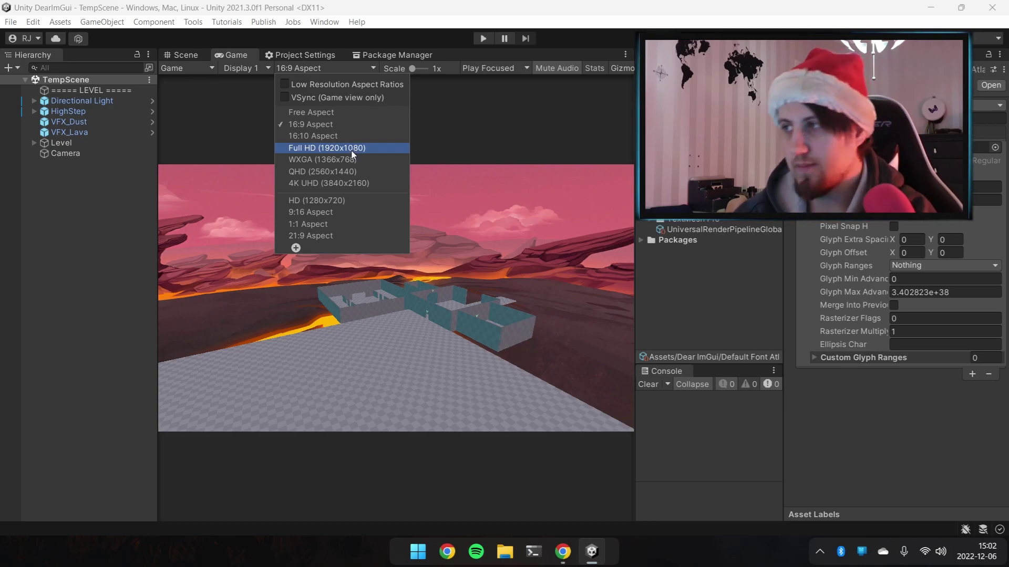
{"action": "left_click", "coordinate": [301, 55]}
{"action": "right_click", "coordinate": [302, 55]}
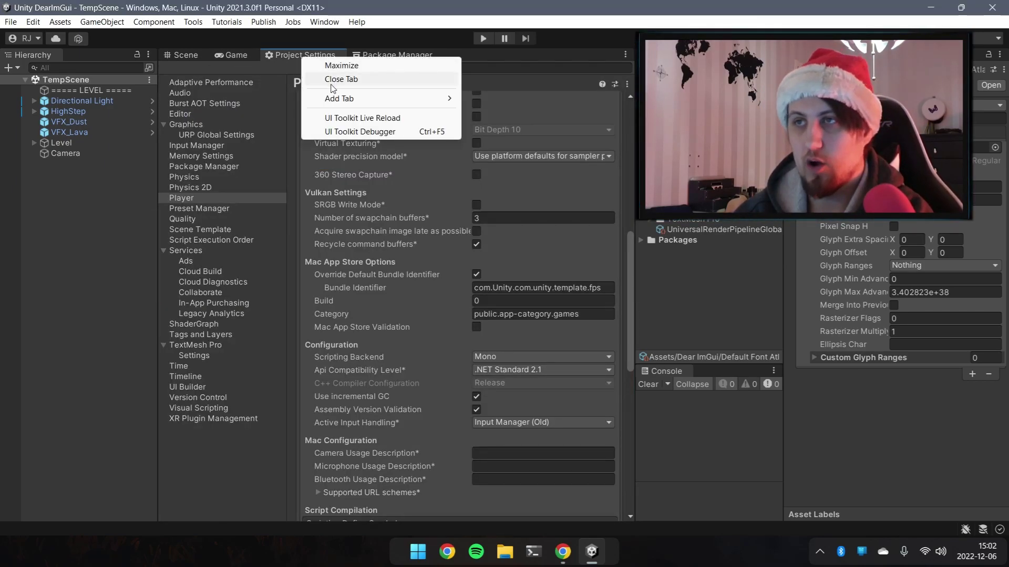
{"action": "left_click", "coordinate": [331, 79]}
{"action": "right_click", "coordinate": [336, 54]}
{"action": "left_click", "coordinate": [367, 75]}
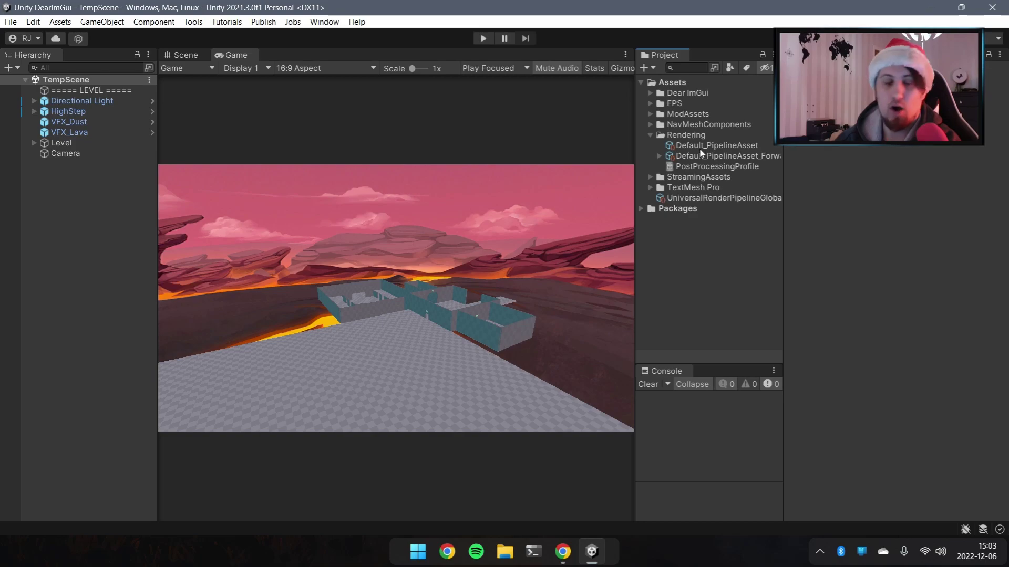
Add Render Im Gui Feature to the Default_PipelineAsset Forward Renderer
{"action": "left_click", "coordinate": [701, 147]}
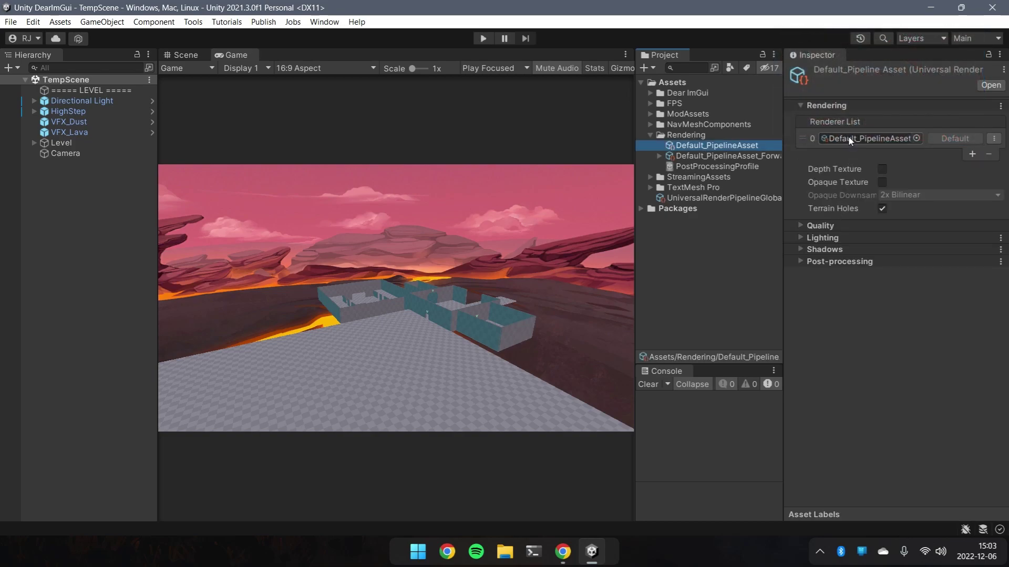
{"action": "double_click", "coordinate": [849, 138]}
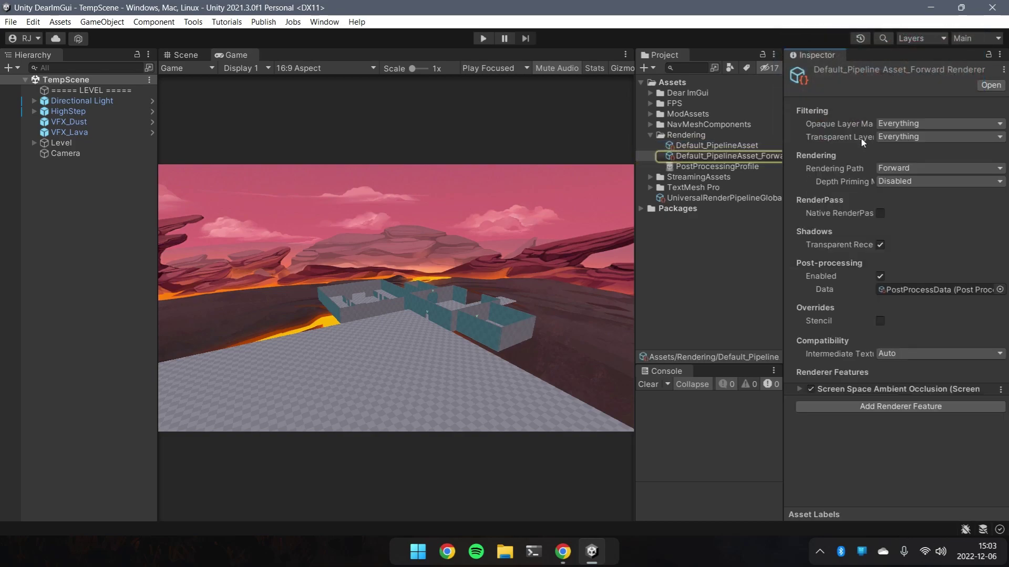
{"action": "left_click", "coordinate": [869, 410]}
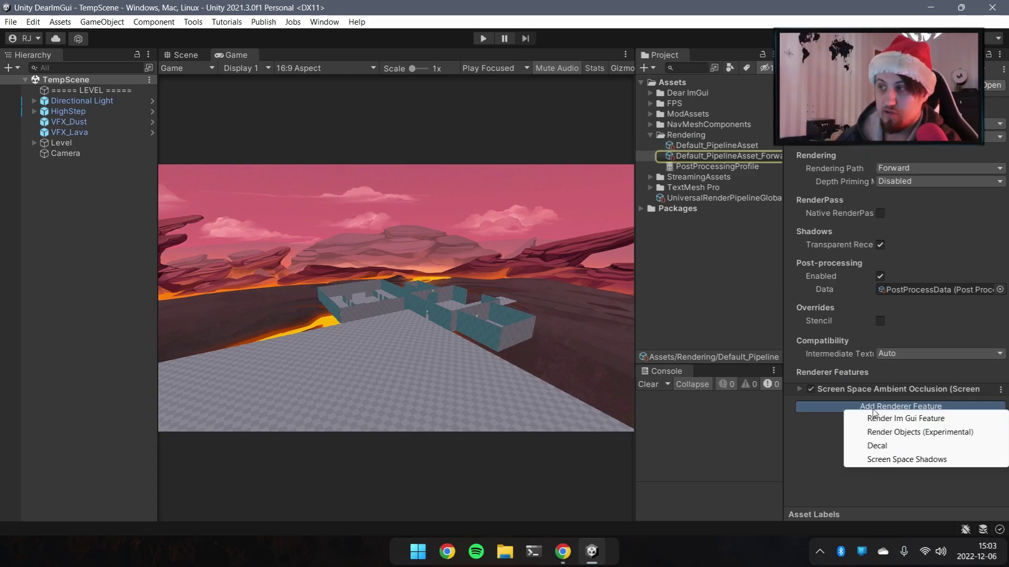
{"action": "left_click", "coordinate": [898, 419]}
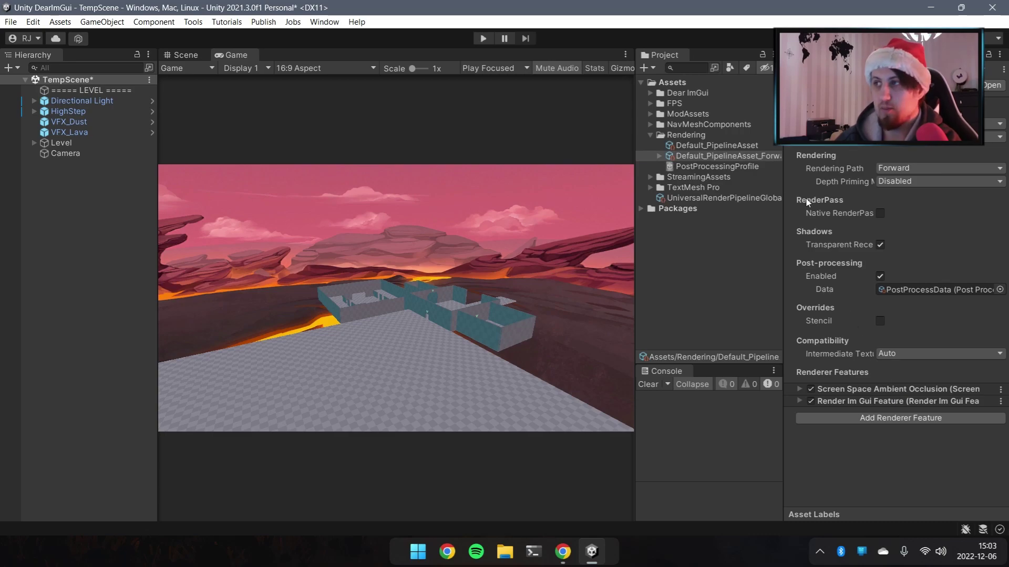
{"action": "left_click", "coordinate": [651, 135]}
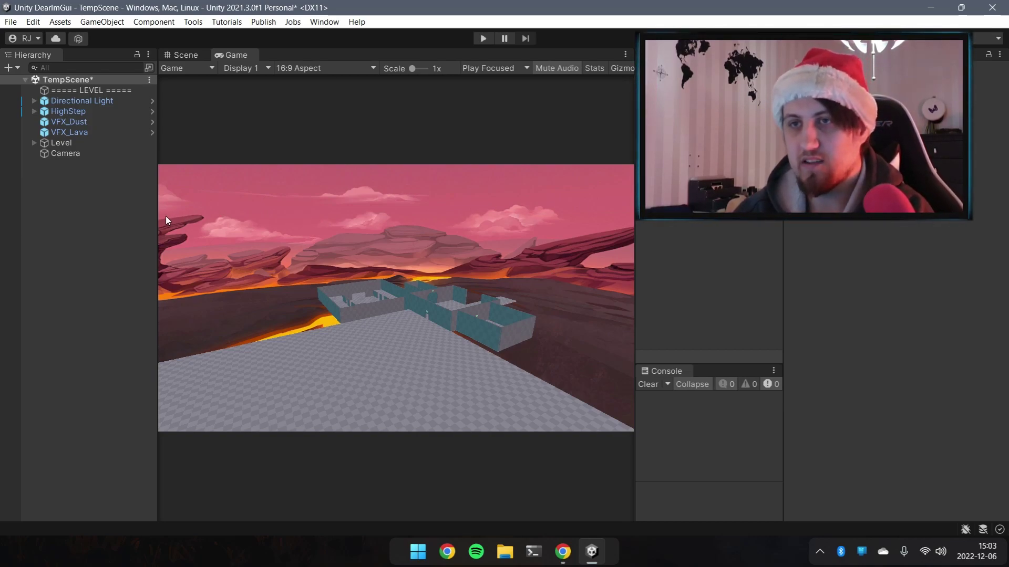
Create an empty GameObject named 'Dear ImGui' and reset its Transform
{"action": "right_click", "coordinate": [119, 213]}
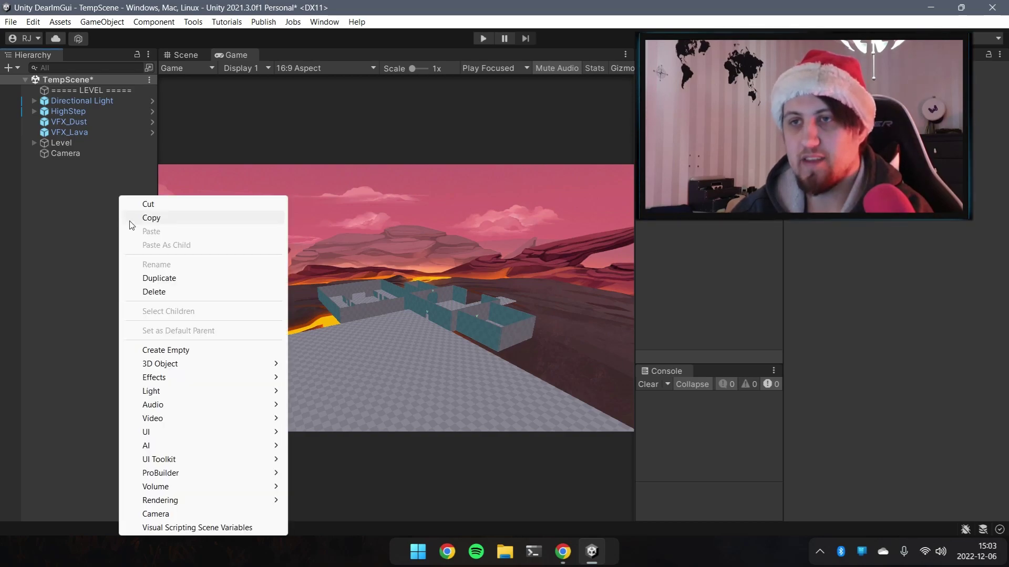
{"action": "left_click", "coordinate": [164, 350]}
{"action": "type", "text": "Dear ImGui"}
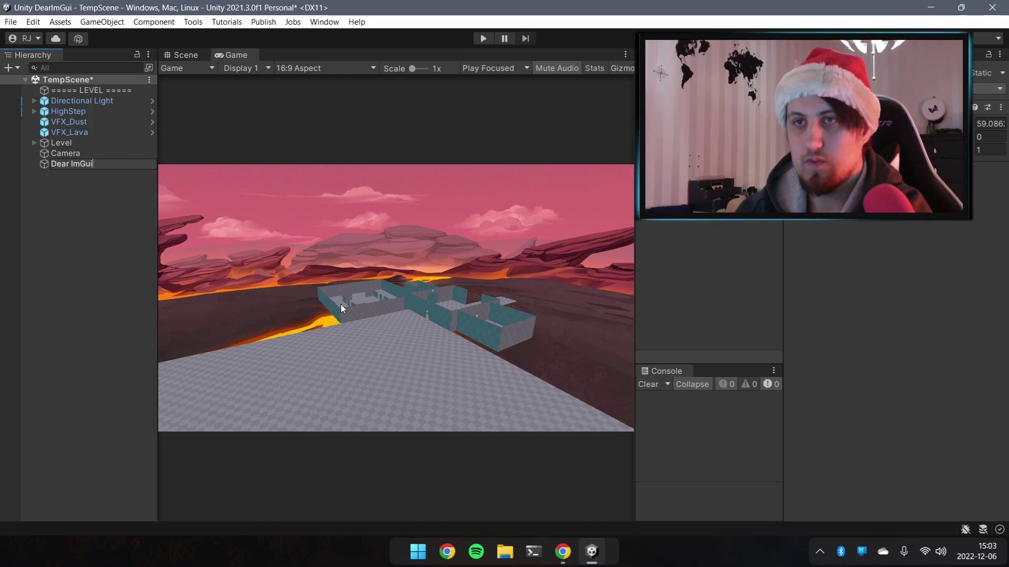
{"action": "key", "text": "Return"}
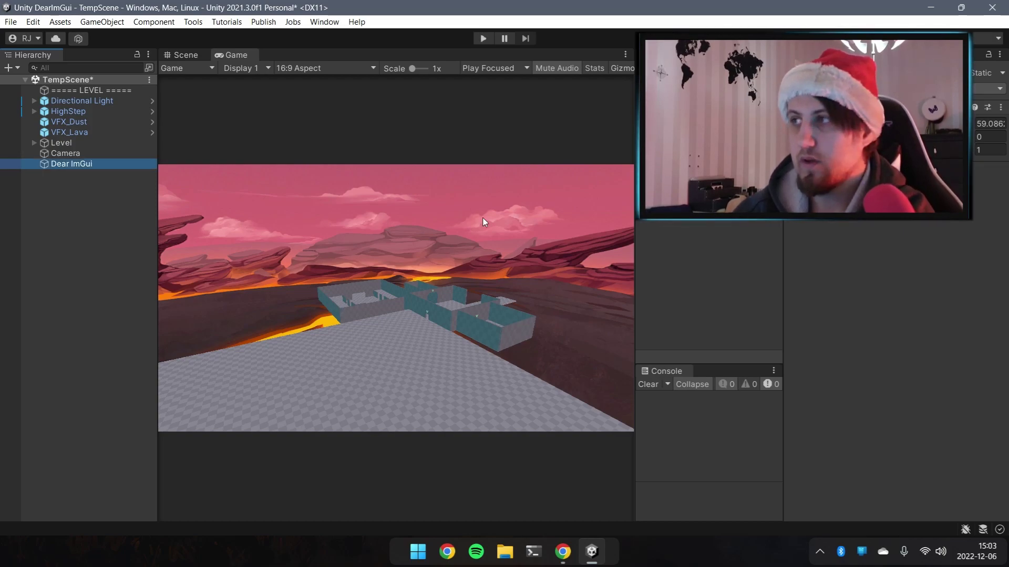
{"action": "right_click", "coordinate": [842, 109]}
{"action": "left_click", "coordinate": [843, 114]}
Add the Dear Im Gui component and set its Render Feature to RenderImGuiFeature
{"action": "left_click", "coordinate": [847, 109]}
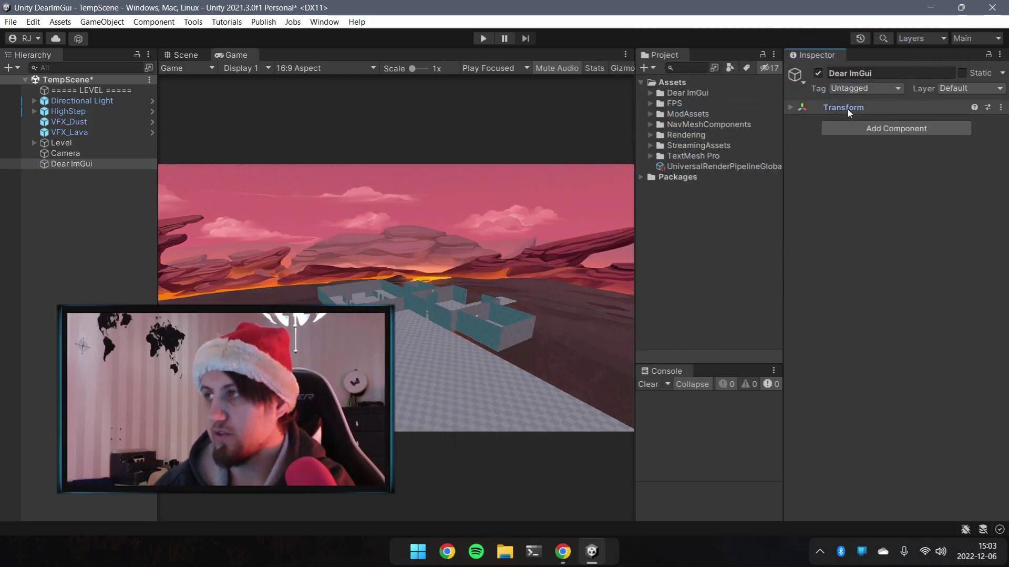
{"action": "left_click", "coordinate": [855, 132]}
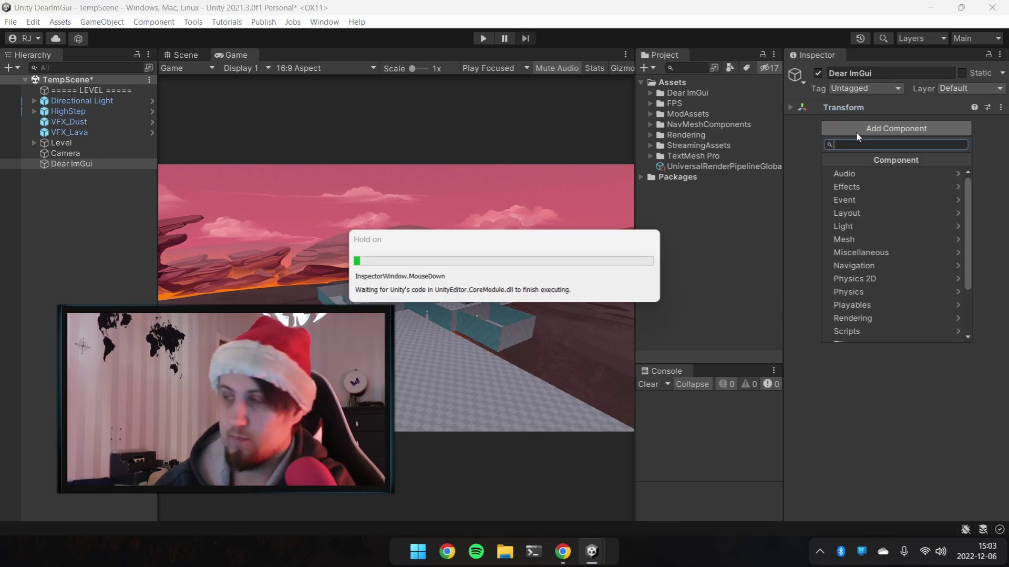
{"action": "type", "text": "Dear"}
{"action": "key", "text": "Return"}
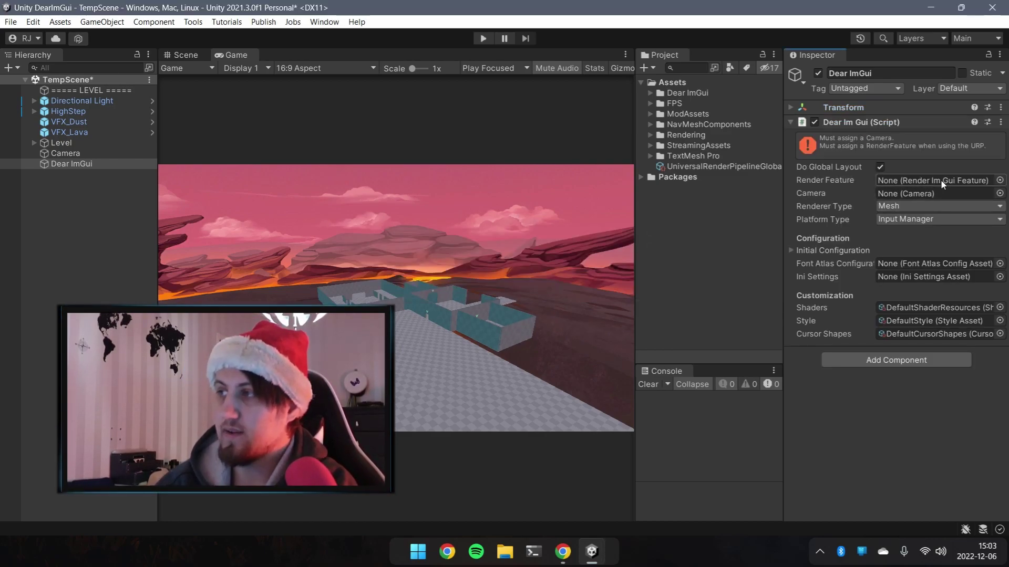
{"action": "left_click", "coordinate": [999, 181]}
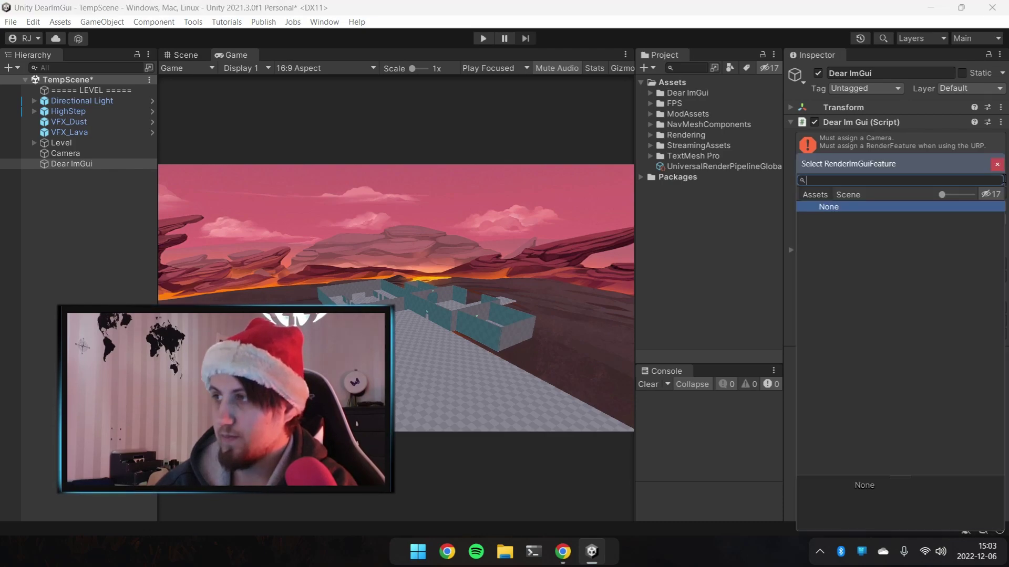
{"action": "key", "text": "Escape"}
{"action": "left_click", "coordinate": [999, 181]}
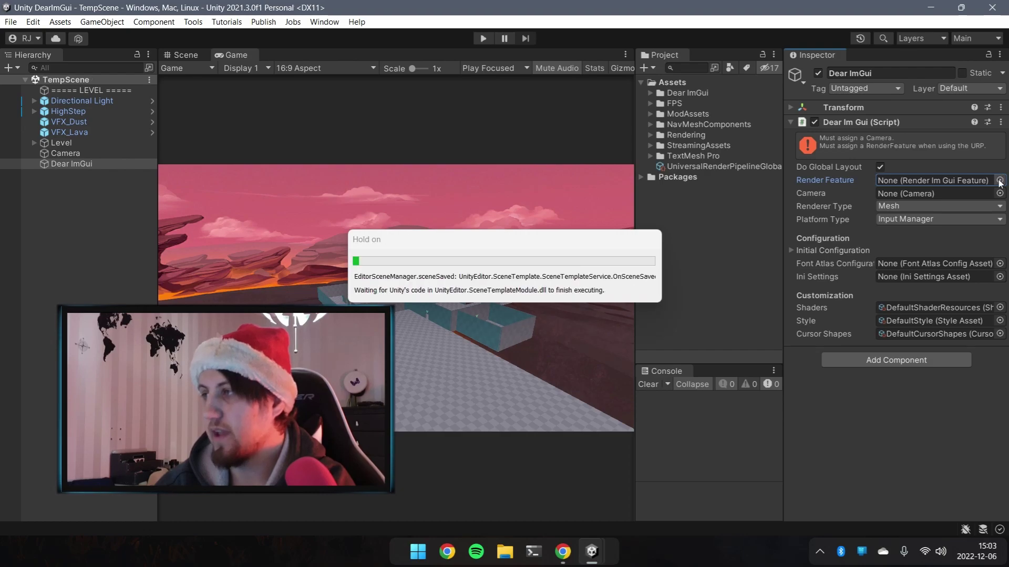
{"action": "double_click", "coordinate": [877, 219]}
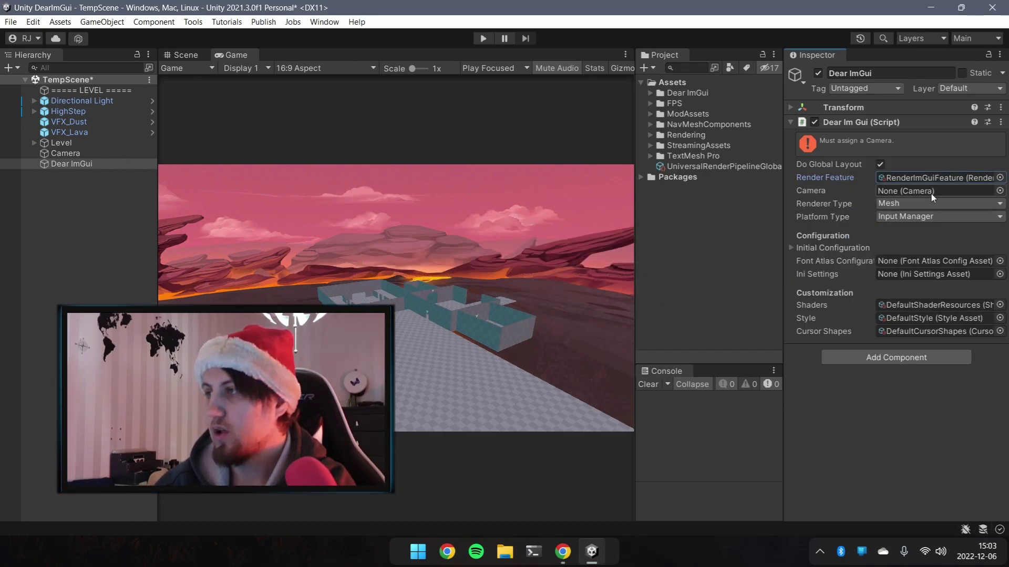
Assign the scene Camera, Default Font Atlas Config Asset and Default Ini Settings Asset, then save the scene
{"action": "left_click", "coordinate": [999, 190]}
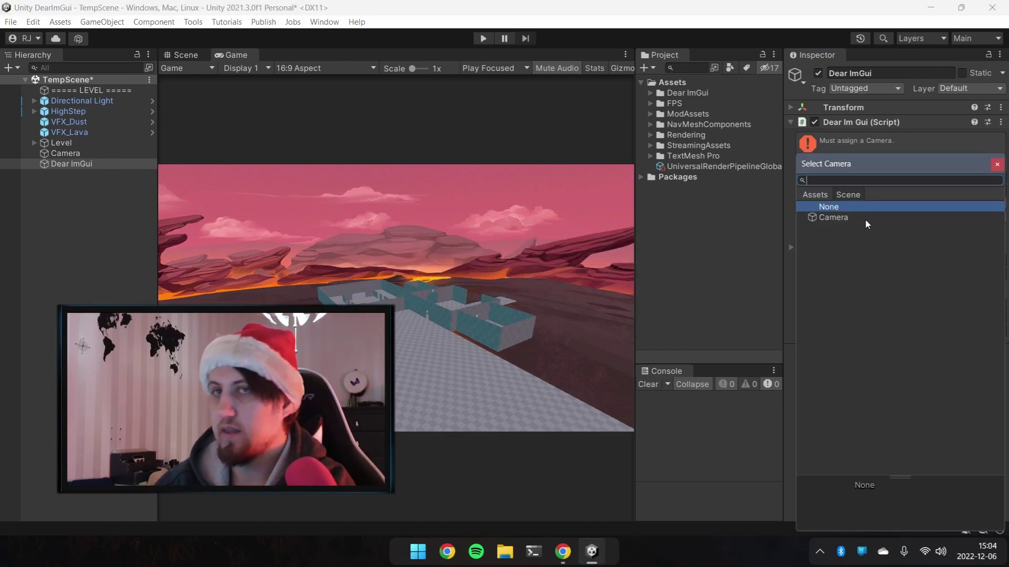
{"action": "double_click", "coordinate": [864, 218]}
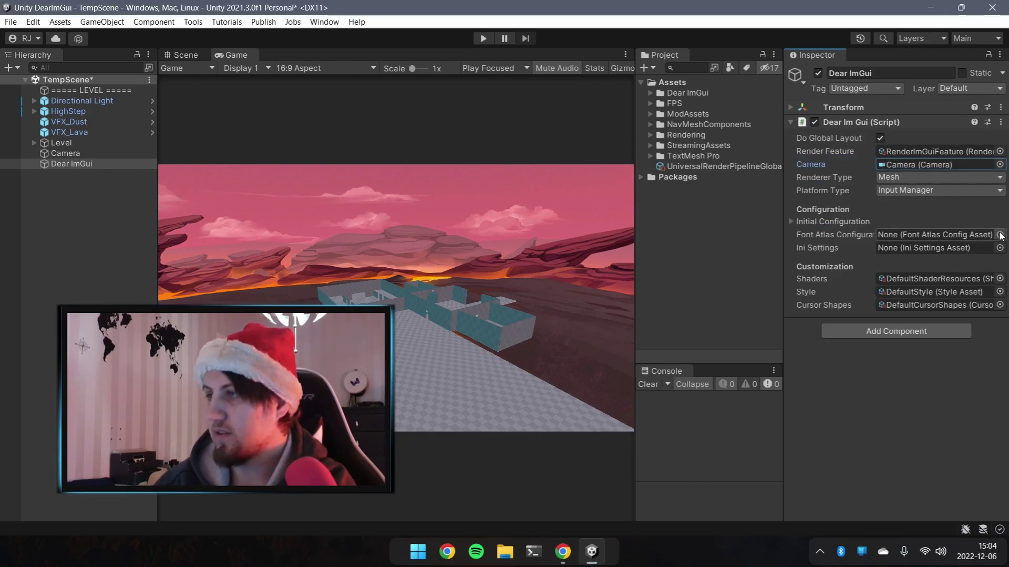
{"action": "left_click", "coordinate": [999, 235]}
{"action": "double_click", "coordinate": [890, 218]}
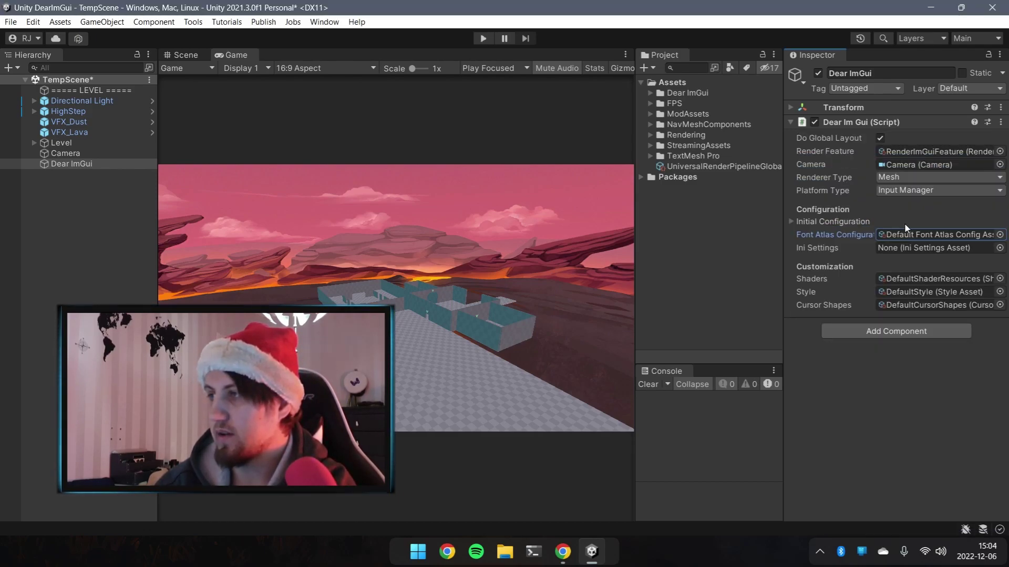
{"action": "left_click", "coordinate": [999, 248]}
{"action": "double_click", "coordinate": [888, 278]}
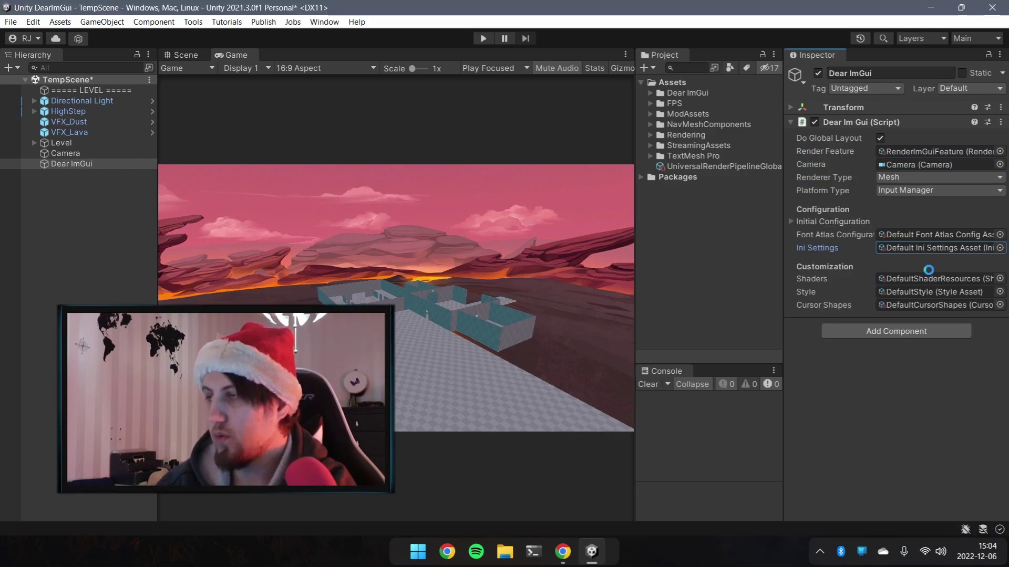
{"action": "key", "text": "ctrl+s"}
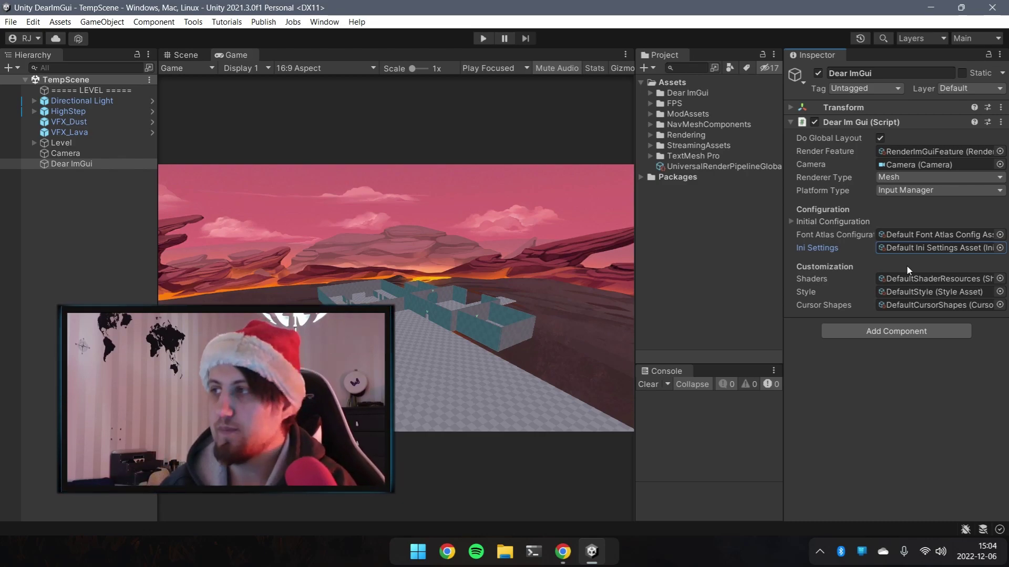
Attach a new script named DearImGuiDemo to the Dear ImGui object
{"action": "left_click", "coordinate": [906, 121]}
{"action": "left_click", "coordinate": [907, 143]}
{"action": "type", "text": "Dear"}
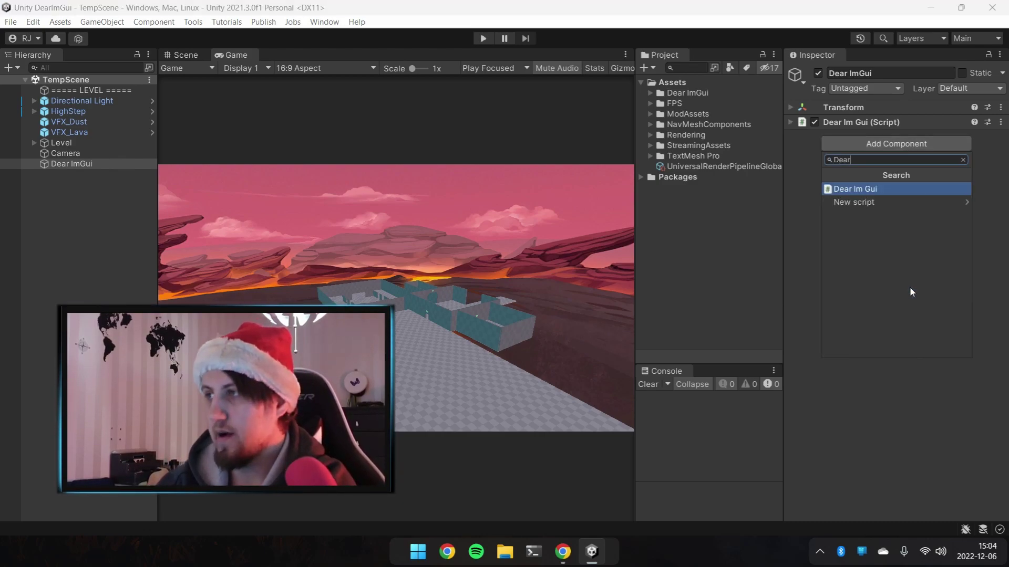
{"action": "type", "text": "ImGuiDemo"}
{"action": "key", "text": "Return"}
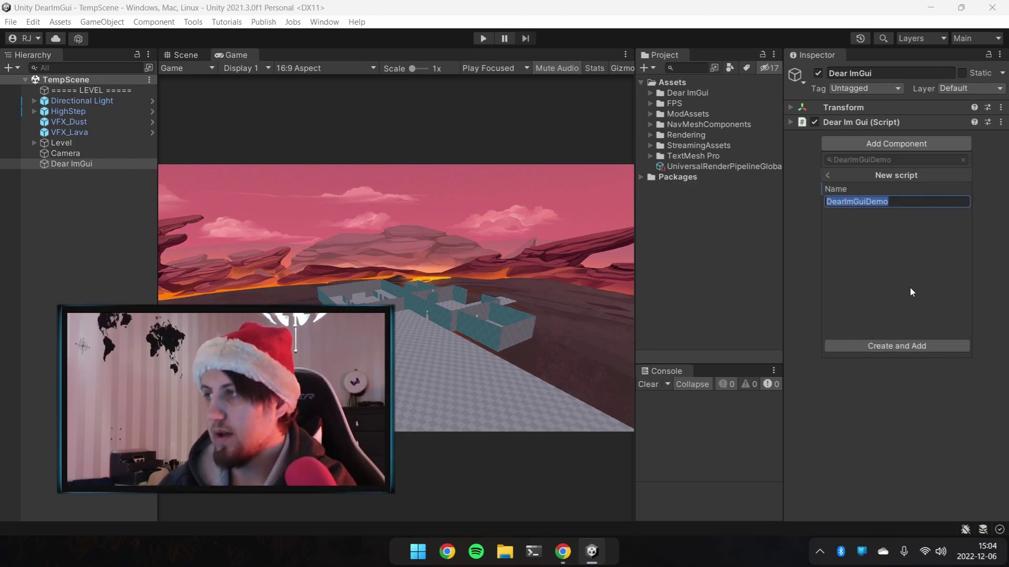
{"action": "left_click", "coordinate": [878, 345]}
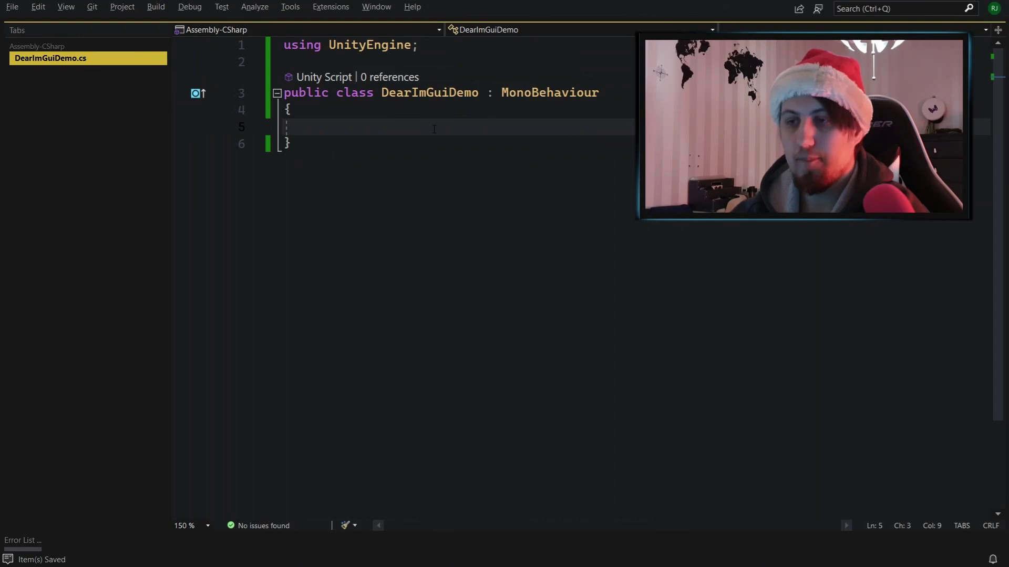
Paste the README's example script into DearImGuiDemo.cs
{"action": "key", "text": "super"}
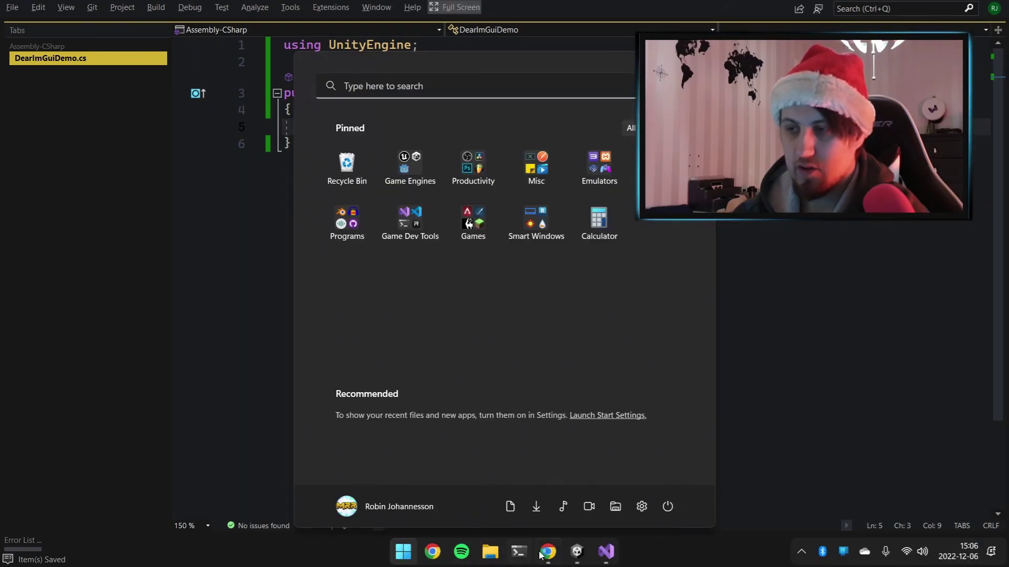
{"action": "left_click", "coordinate": [544, 556]}
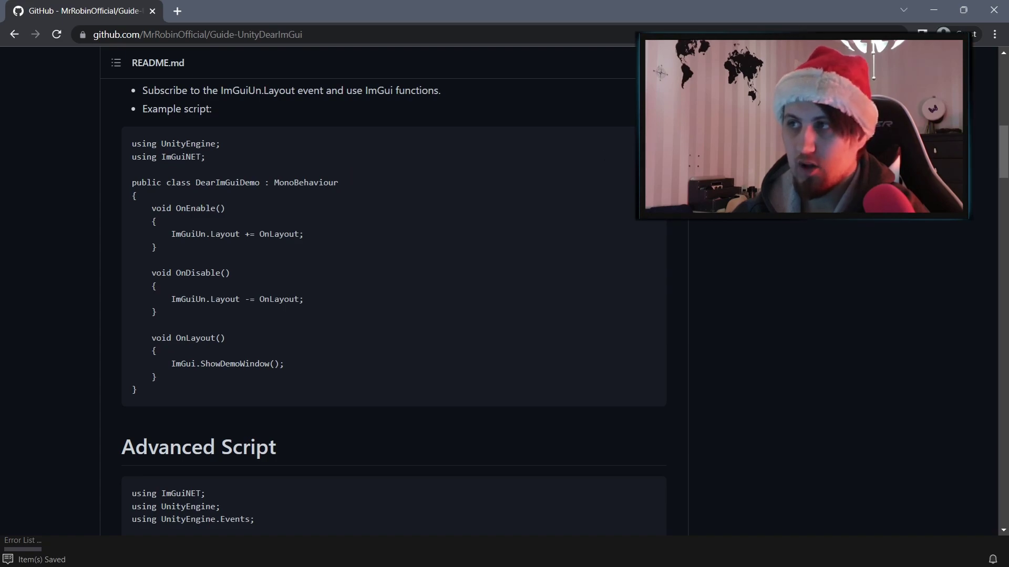
{"action": "left_click", "coordinate": [940, 6]}
{"action": "type", "text": "using UnityEngine; using ImGuiNET;  public class DearImGuiDemo : MonoBehaviour {     void OnEnable()     {         ImGuiUn.Layout += OnLayout;     }      void OnDisable()     {         ImGuiUn.Layout -= OnLayout;     }      void OnLayout()     {         ImGui.ShowDemoWindow();     } }"}
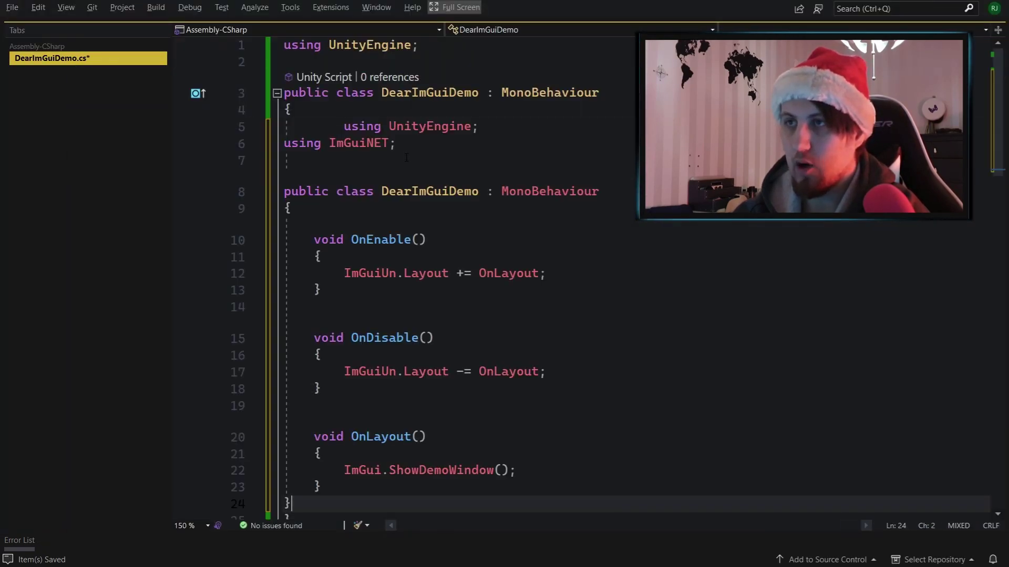
{"action": "scroll", "coordinate": [367, 227], "scroll_direction": "down", "scroll_amount": 2}
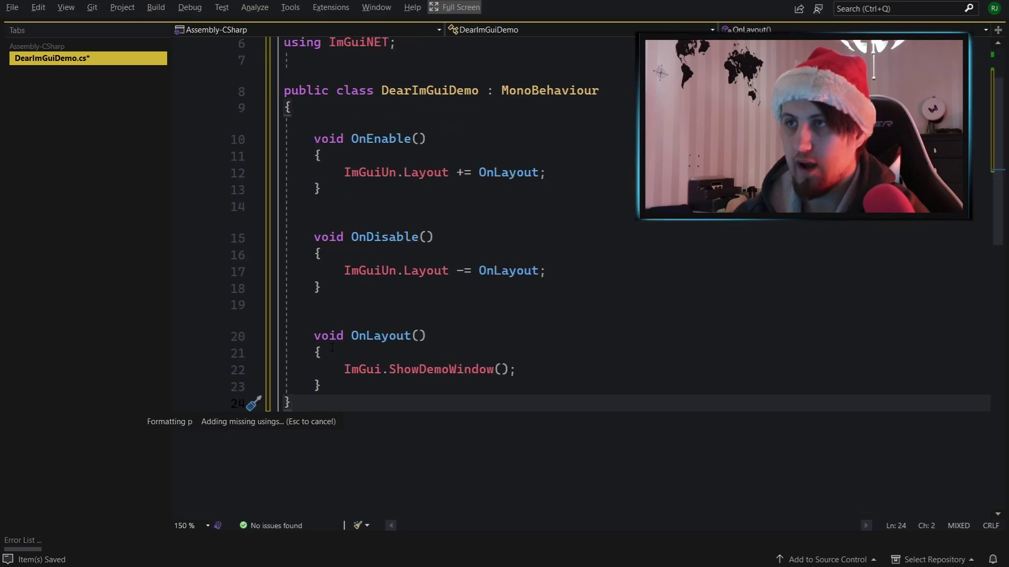
Remove the duplicated class header and methods, save the script, and return to Unity
{"action": "left_click_drag", "start_coordinate": [321, 403], "coordinate": [263, 107]}
{"action": "key", "text": "Delete"}
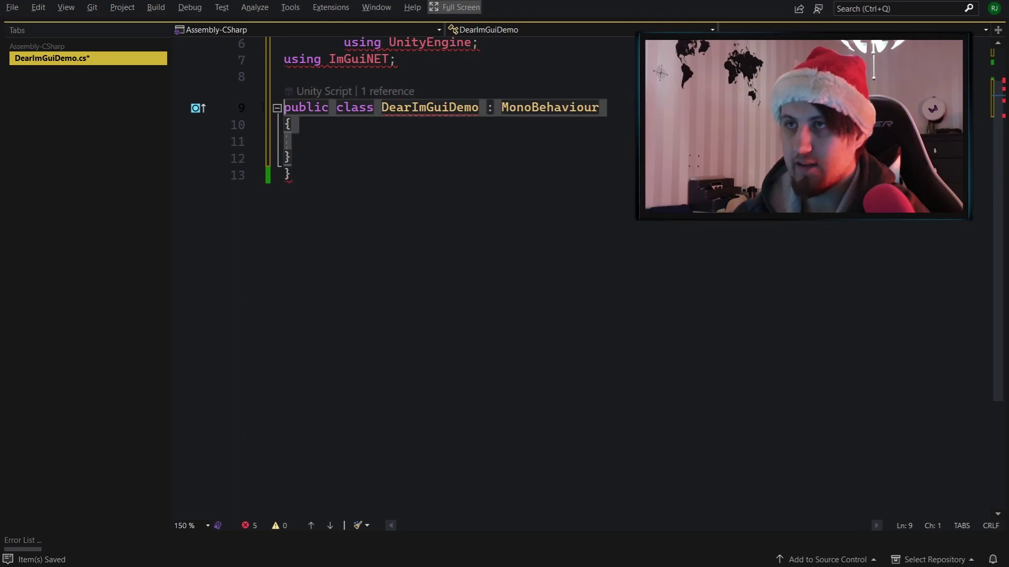
{"action": "left_click_drag", "start_coordinate": [267, 59], "coordinate": [284, 31]}
{"action": "scroll", "coordinate": [340, 179], "scroll_direction": "up", "scroll_amount": 2}
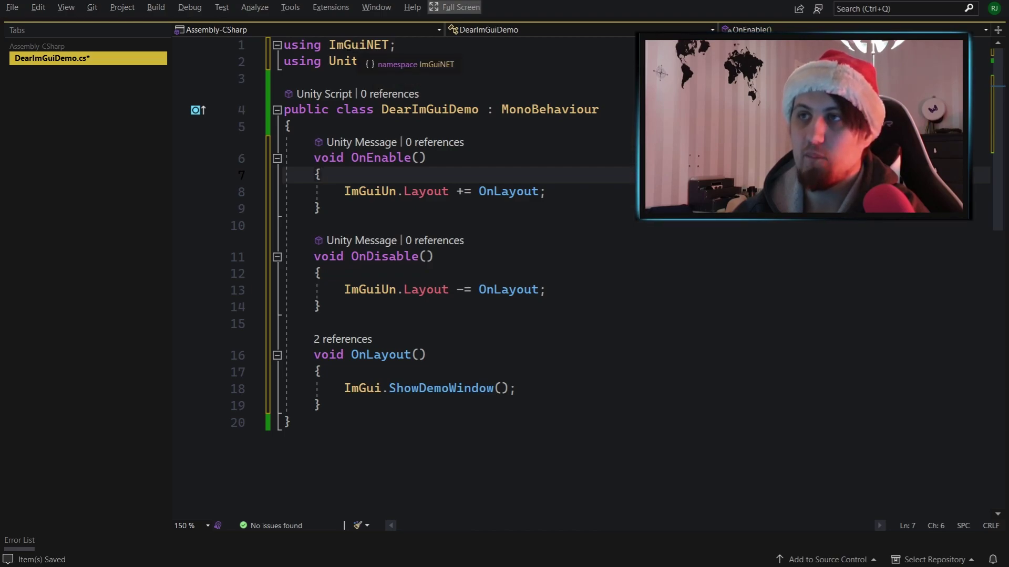
{"action": "left_click", "coordinate": [504, 46]}
{"action": "key", "text": "ctrl+s"}
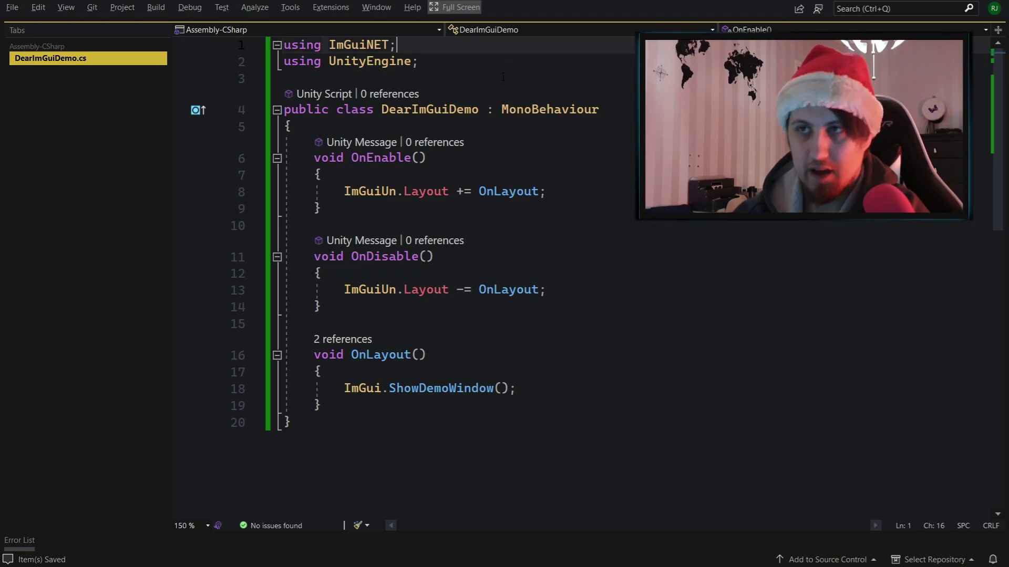
{"action": "key", "text": "alt+Tab"}
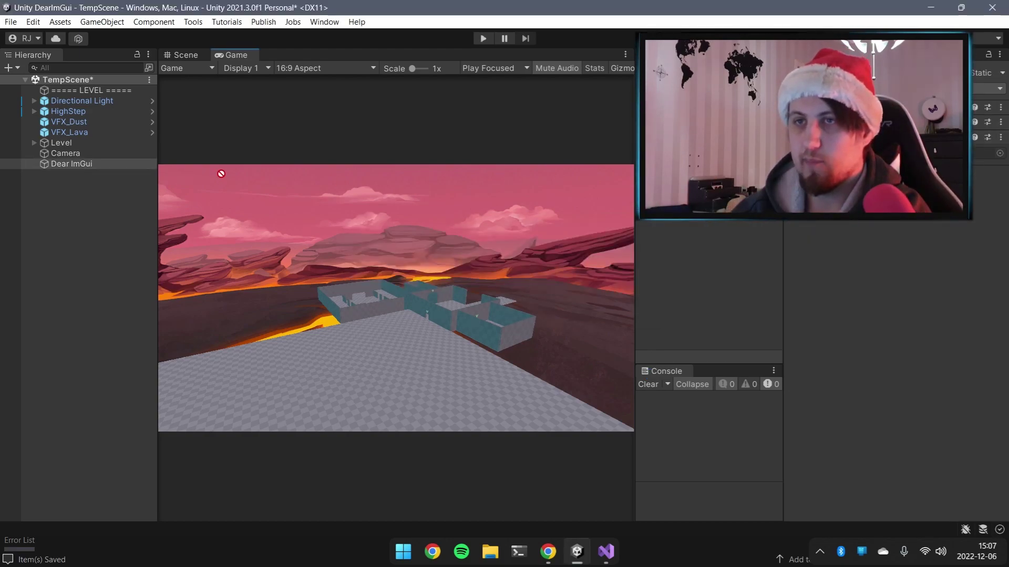
Add a second DearImGuiDemo script to the Dear ImGui object, collapse the components, and run the game
{"action": "left_click_drag", "start_coordinate": [863, 213], "coordinate": [862, 210]}
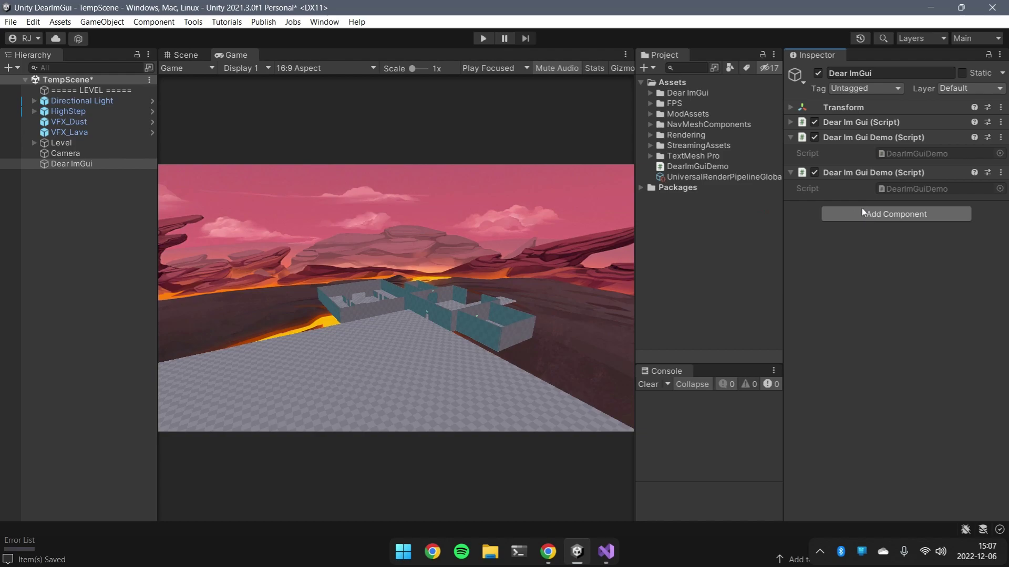
{"action": "left_click", "coordinate": [860, 139]}
{"action": "left_click", "coordinate": [483, 38]}
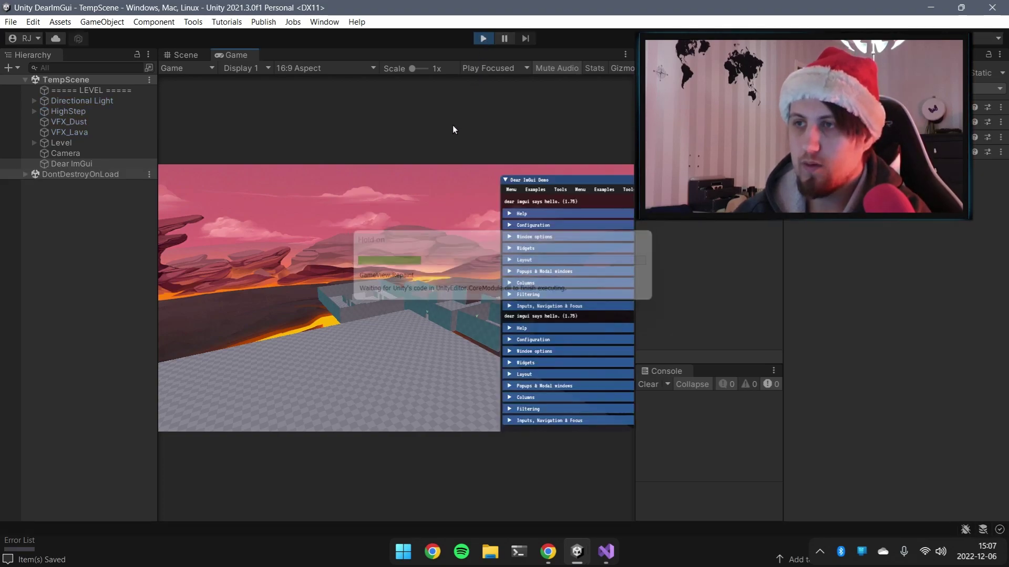
Move the demo window left and preview it at 16:10, Full HD, HD, then back at 16:9
{"action": "left_click_drag", "start_coordinate": [584, 174], "coordinate": [320, 172]}
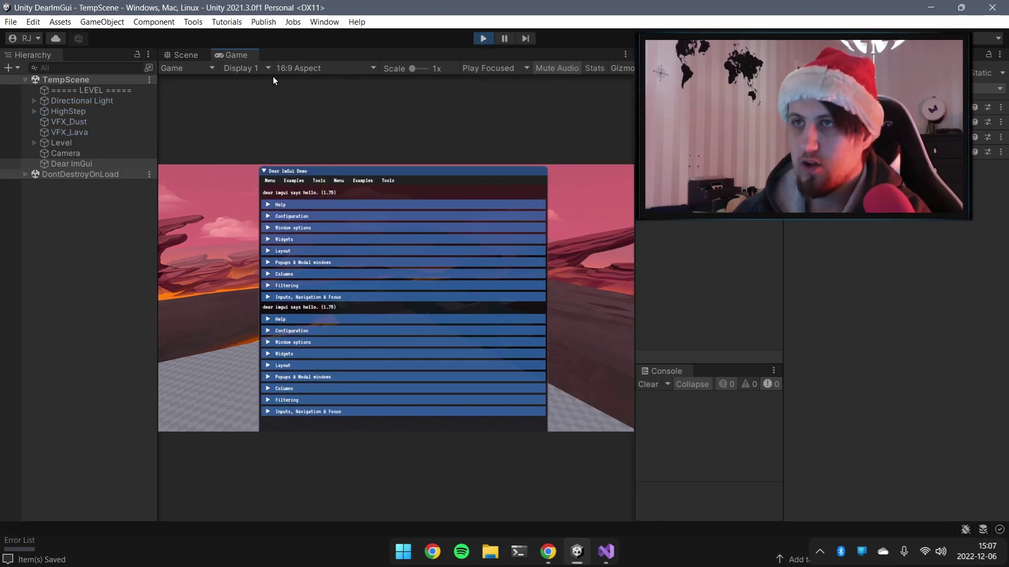
{"action": "left_click", "coordinate": [286, 68]}
{"action": "left_click", "coordinate": [324, 138]}
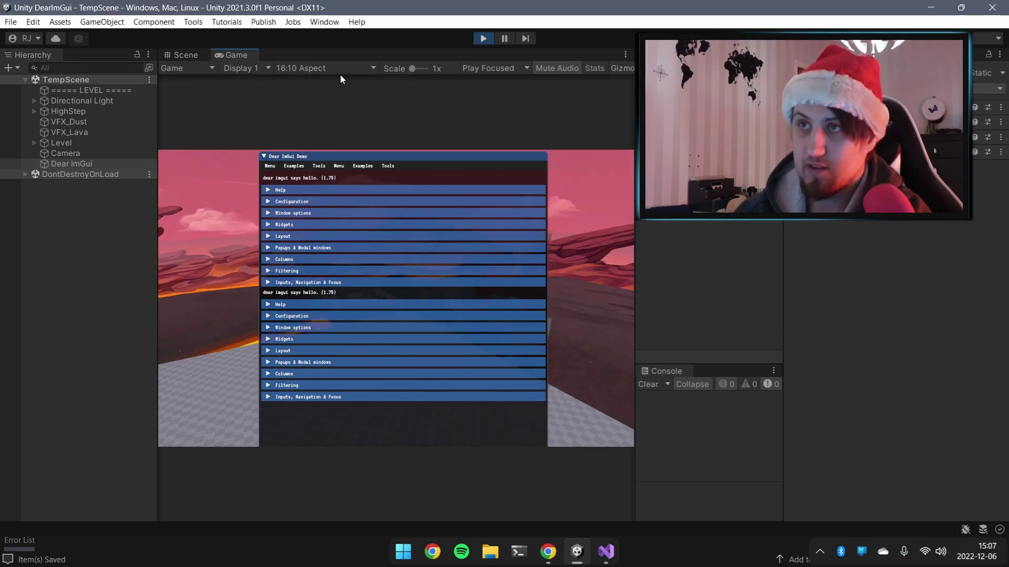
{"action": "left_click", "coordinate": [339, 70]}
{"action": "left_click", "coordinate": [322, 147]}
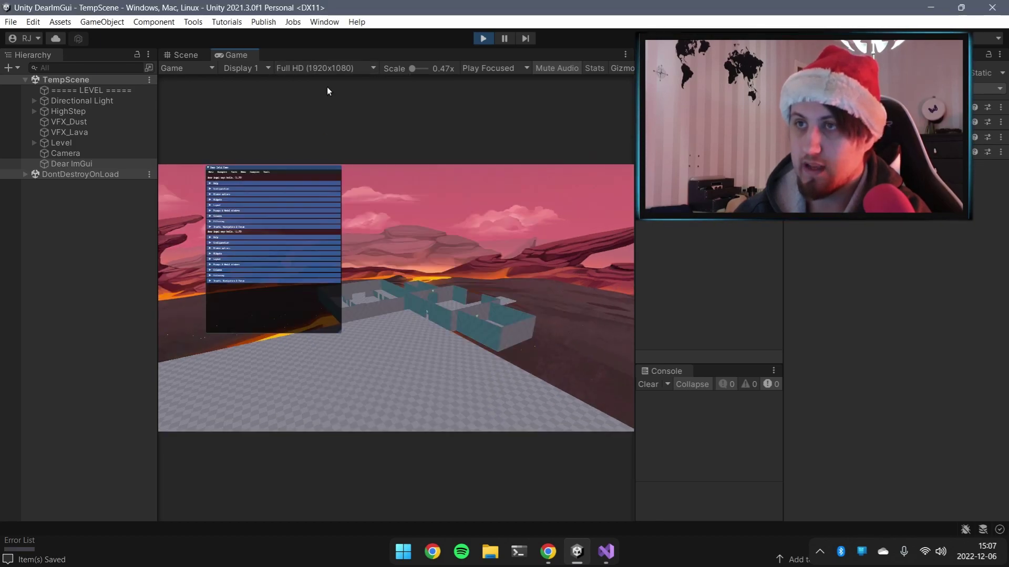
{"action": "left_click", "coordinate": [331, 68]}
{"action": "left_click", "coordinate": [311, 204]}
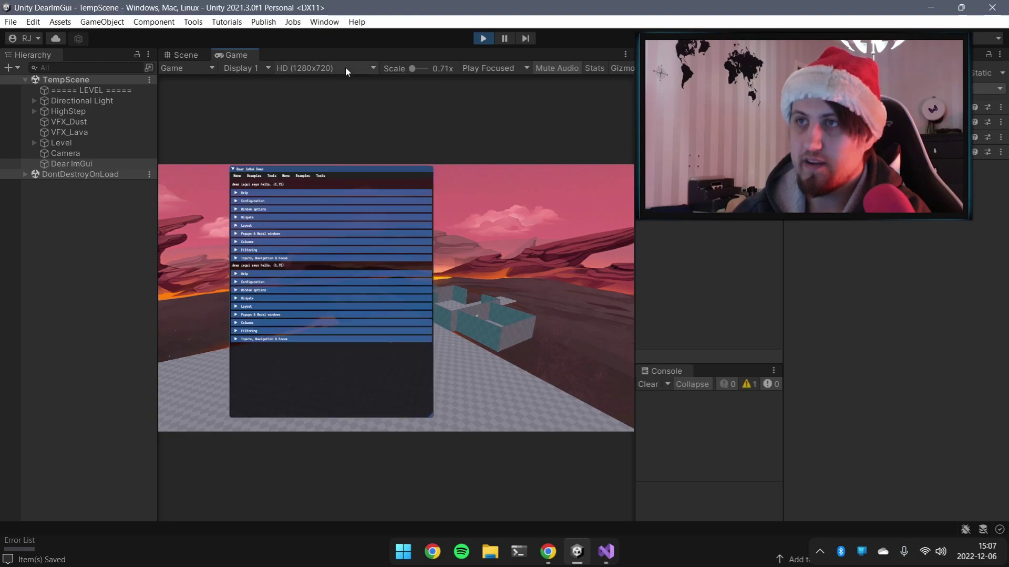
{"action": "left_click", "coordinate": [340, 68]}
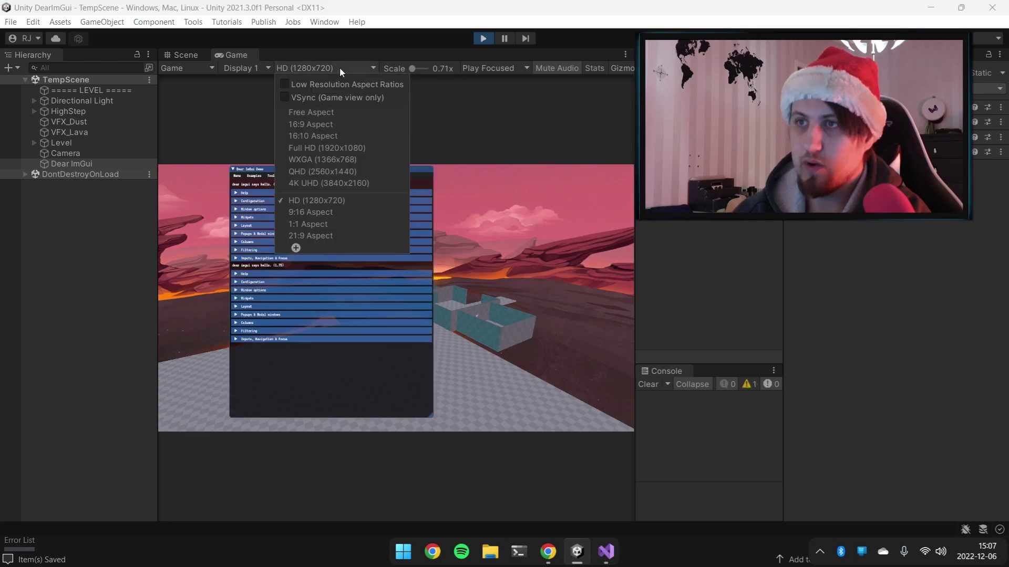
{"action": "left_click", "coordinate": [324, 129]}
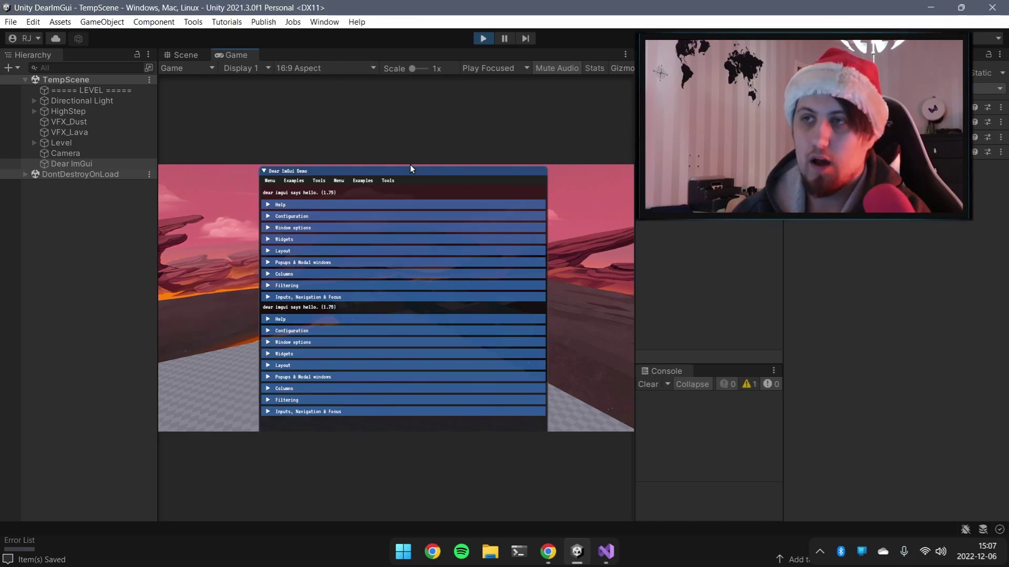
Nudge the demo window and try its Help section and Examples menu
{"action": "left_click_drag", "start_coordinate": [408, 169], "coordinate": [424, 173]}
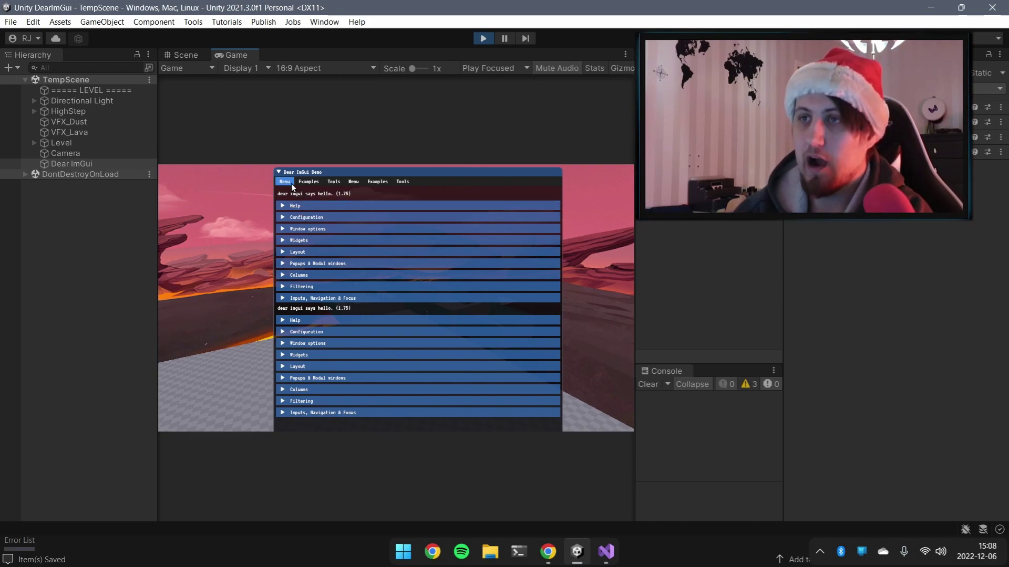
{"action": "left_click", "coordinate": [283, 206]}
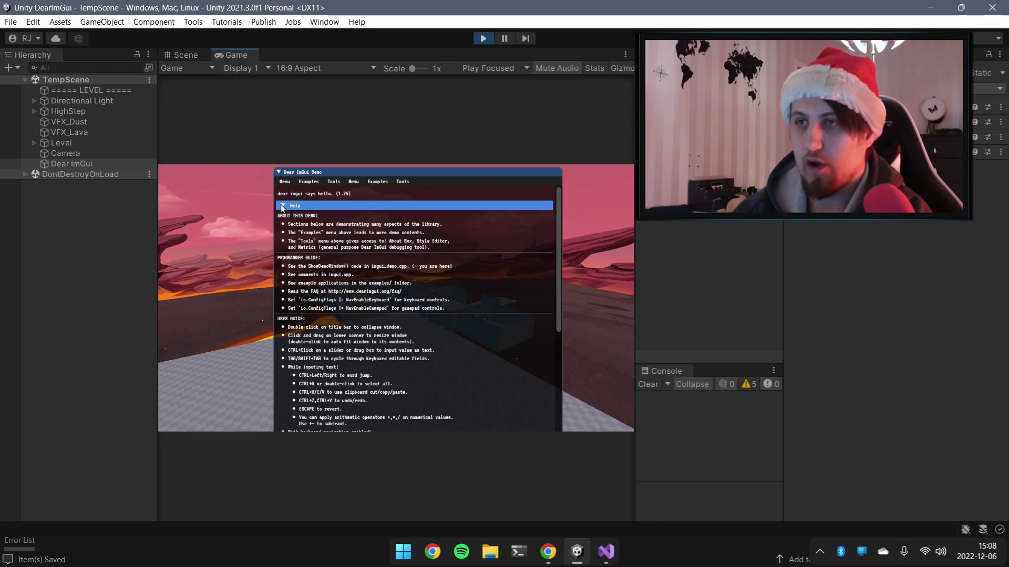
{"action": "left_click", "coordinate": [284, 207]}
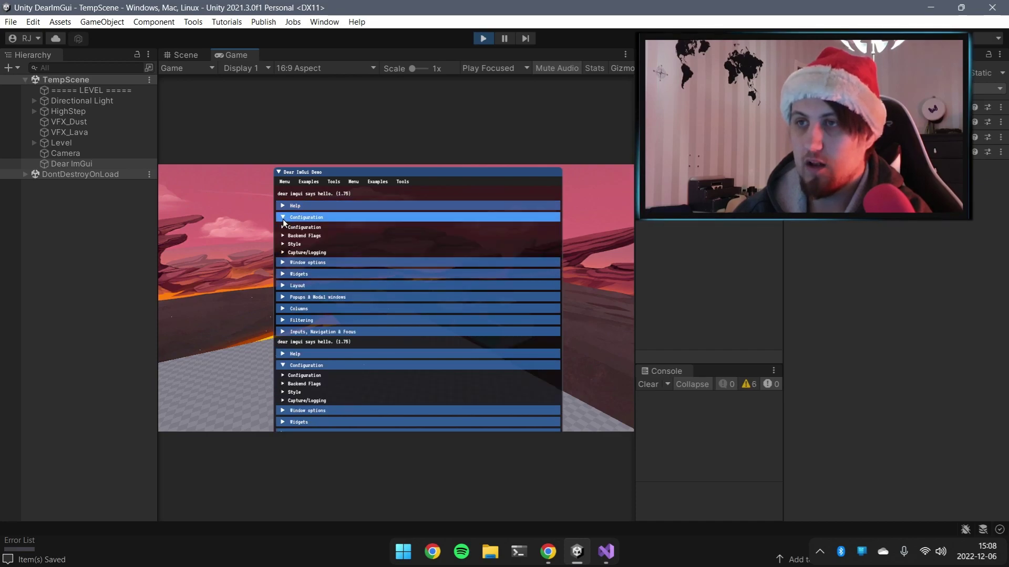
{"action": "left_click", "coordinate": [349, 182]}
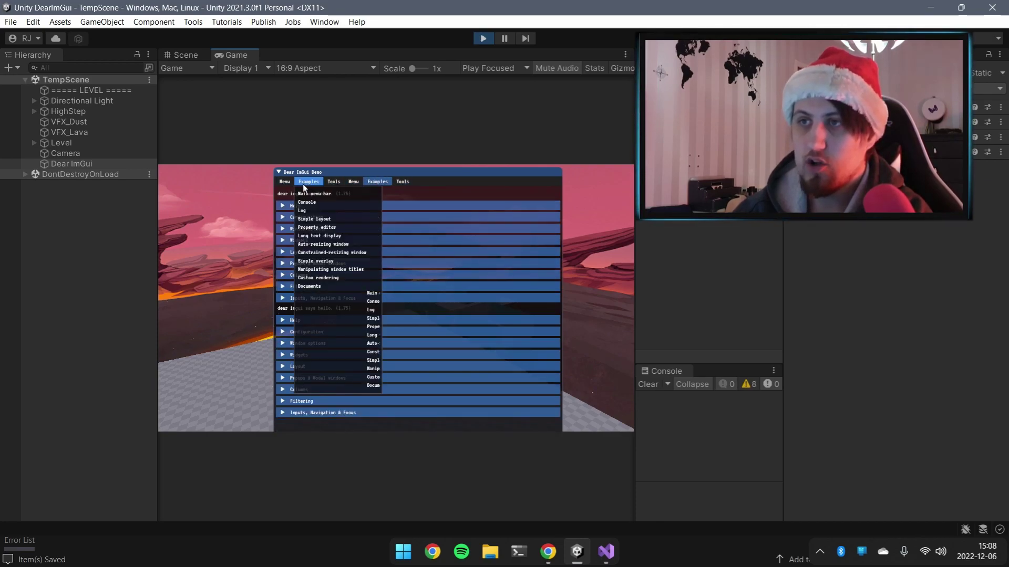
Rescale the Game view to 1.4x, widen it, try the Filtering section, and stop the game
{"action": "left_click_drag", "start_coordinate": [412, 69], "coordinate": [416, 69]}
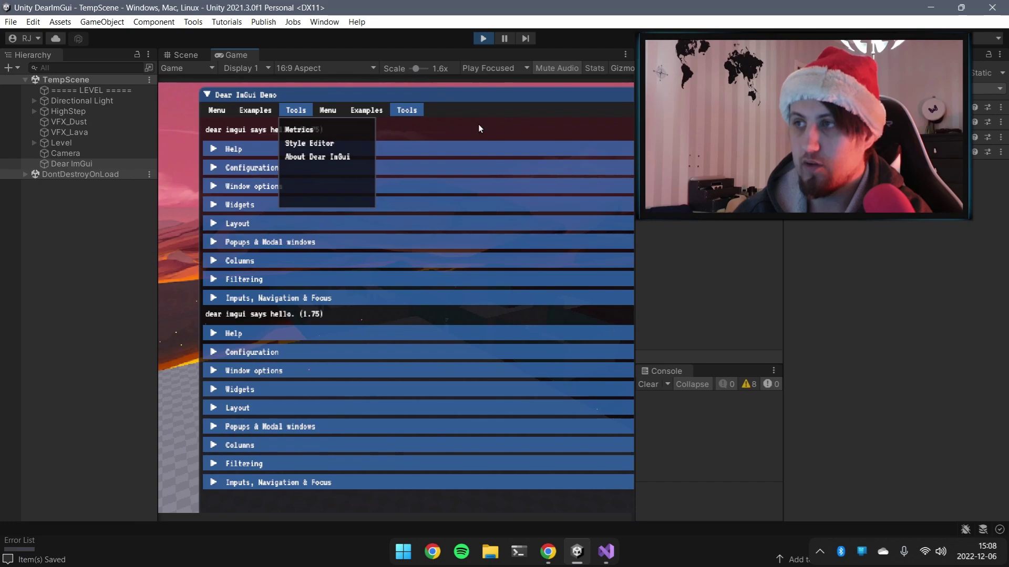
{"action": "left_click_drag", "start_coordinate": [635, 226], "coordinate": [865, 243]}
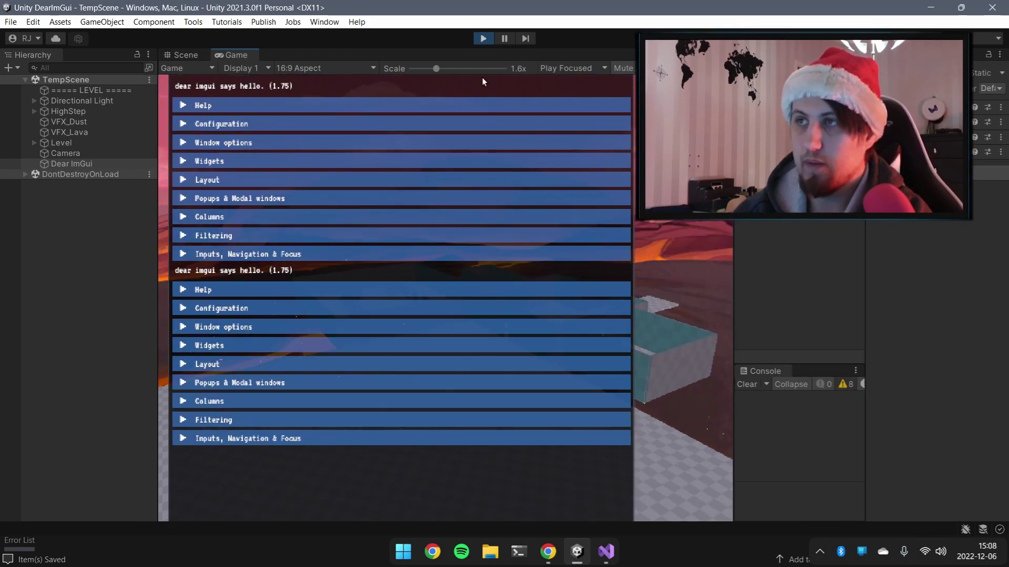
{"action": "left_click_drag", "start_coordinate": [436, 69], "coordinate": [431, 70]}
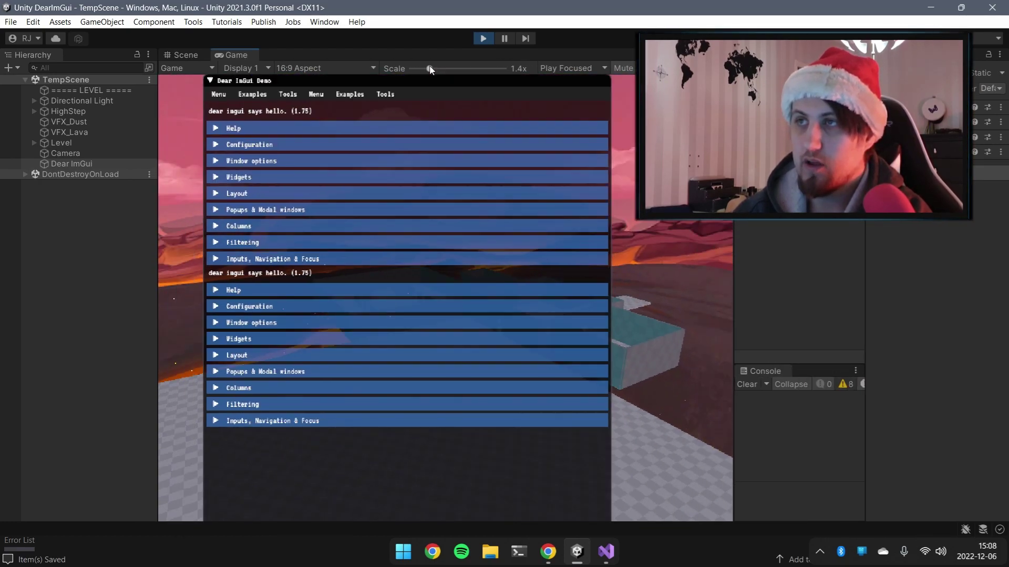
{"action": "left_click", "coordinate": [217, 241]}
{"action": "left_click", "coordinate": [217, 241]}
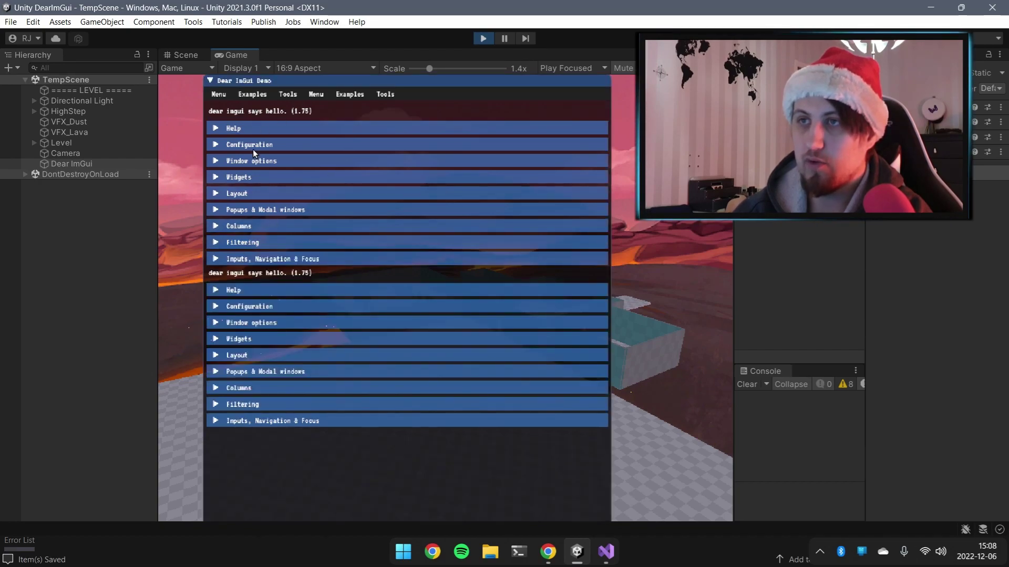
{"action": "left_click", "coordinate": [484, 39]}
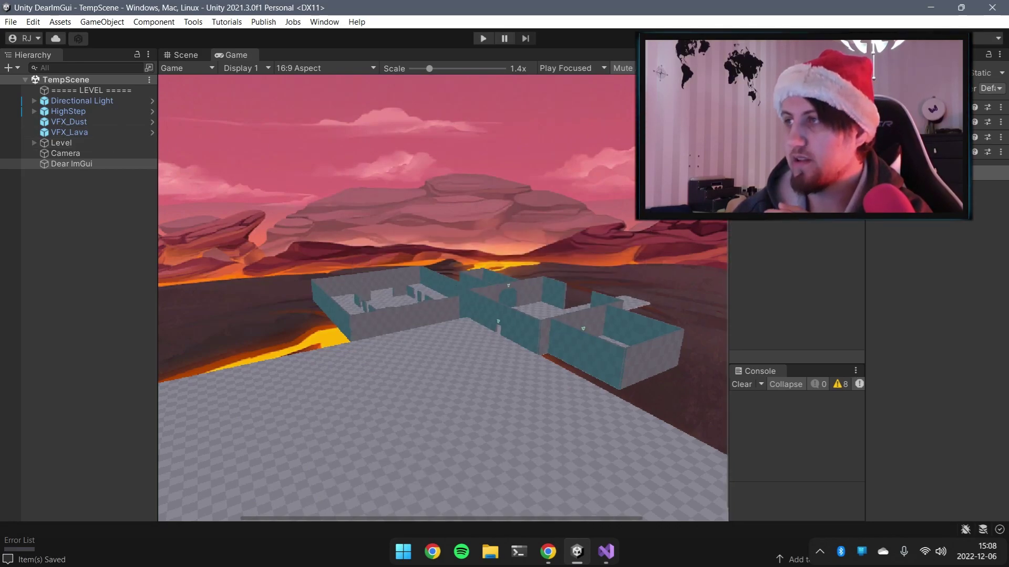
Raise the Default Font Atlas Config's Size In Pixels for VT323-Regular from 12 to 22
{"action": "left_click_drag", "start_coordinate": [733, 99], "coordinate": [632, 98]}
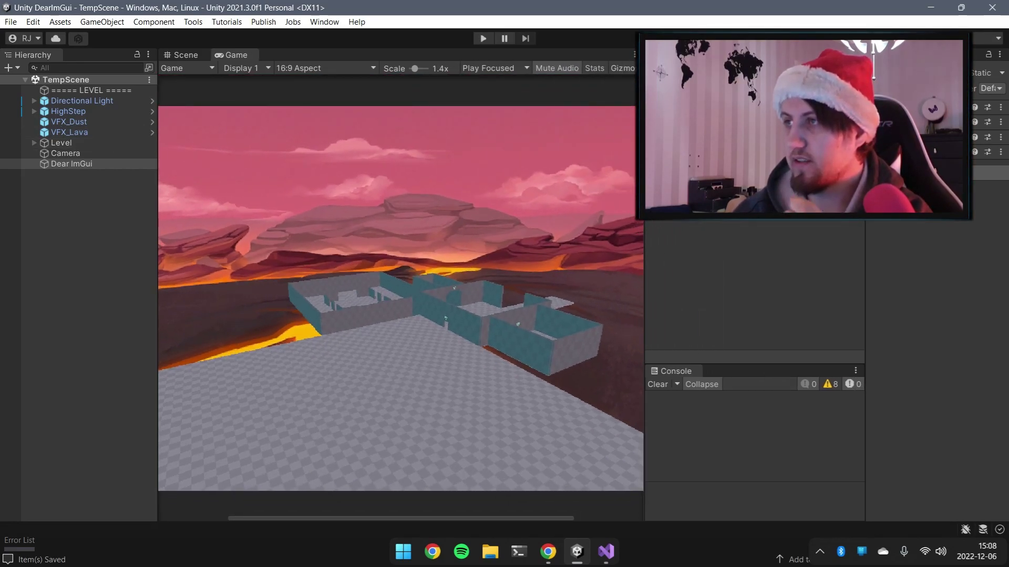
{"action": "left_click", "coordinate": [683, 105]}
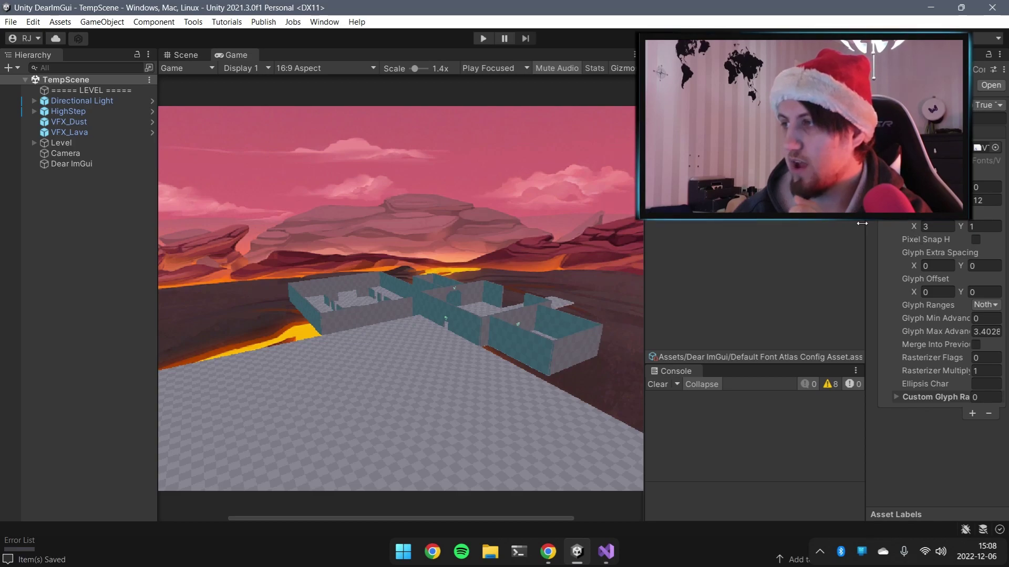
{"action": "left_click_drag", "start_coordinate": [862, 223], "coordinate": [768, 223]}
{"action": "left_click", "coordinate": [900, 202]}
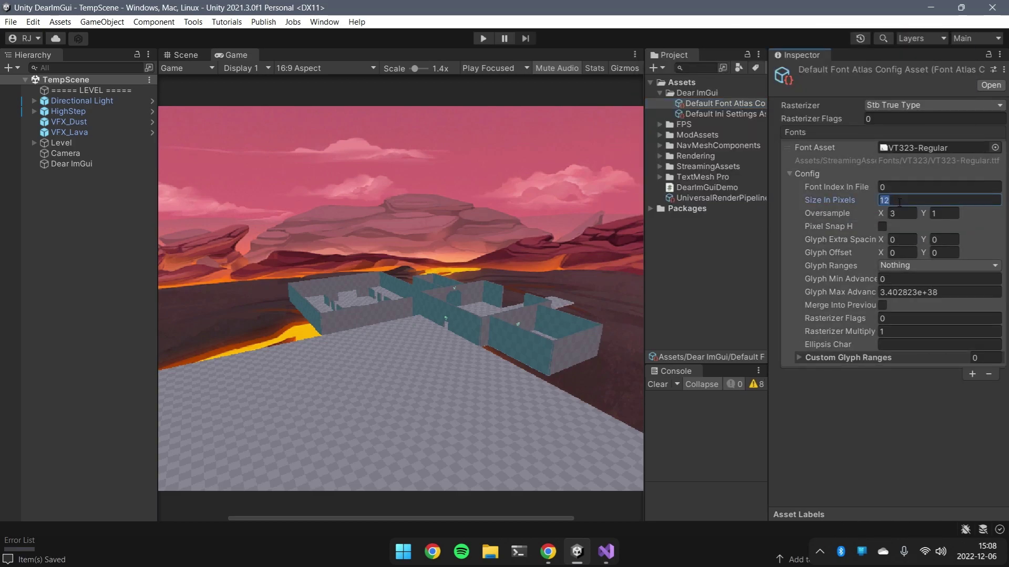
{"action": "key", "text": "Return"}
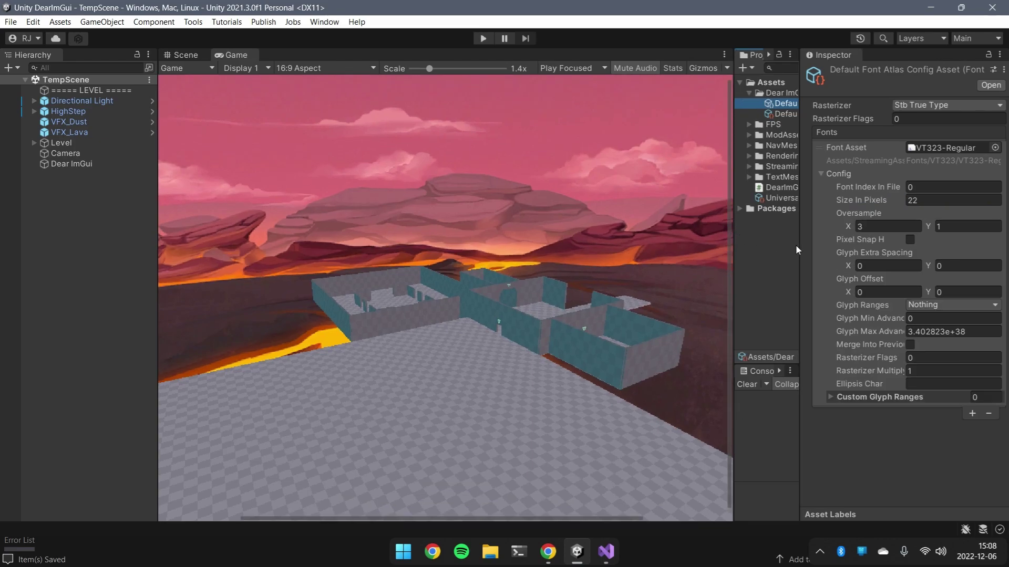
{"action": "left_click_drag", "start_coordinate": [798, 249], "coordinate": [838, 246]}
Run the game at 1.2x scale to check the larger font, trying the Menu and Columns
{"action": "left_click", "coordinate": [483, 38]}
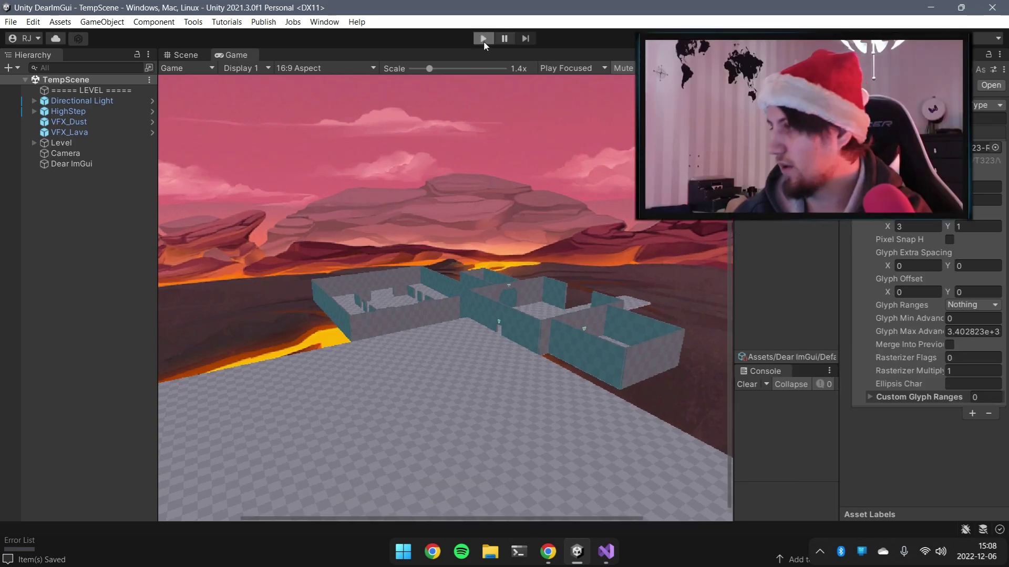
{"action": "left_click_drag", "start_coordinate": [418, 70], "coordinate": [423, 70]}
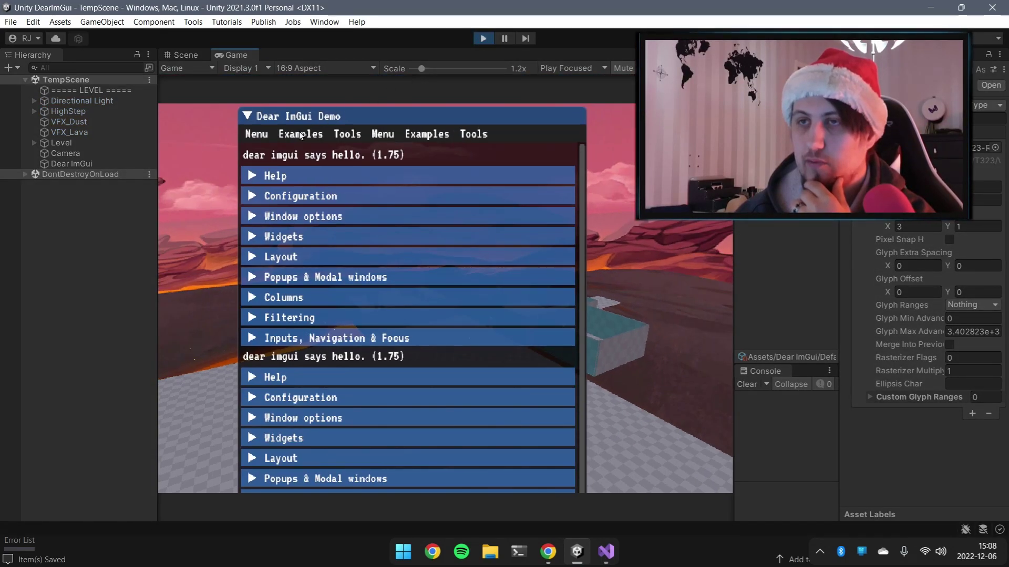
{"action": "left_click", "coordinate": [256, 134]}
{"action": "left_click", "coordinate": [239, 124]}
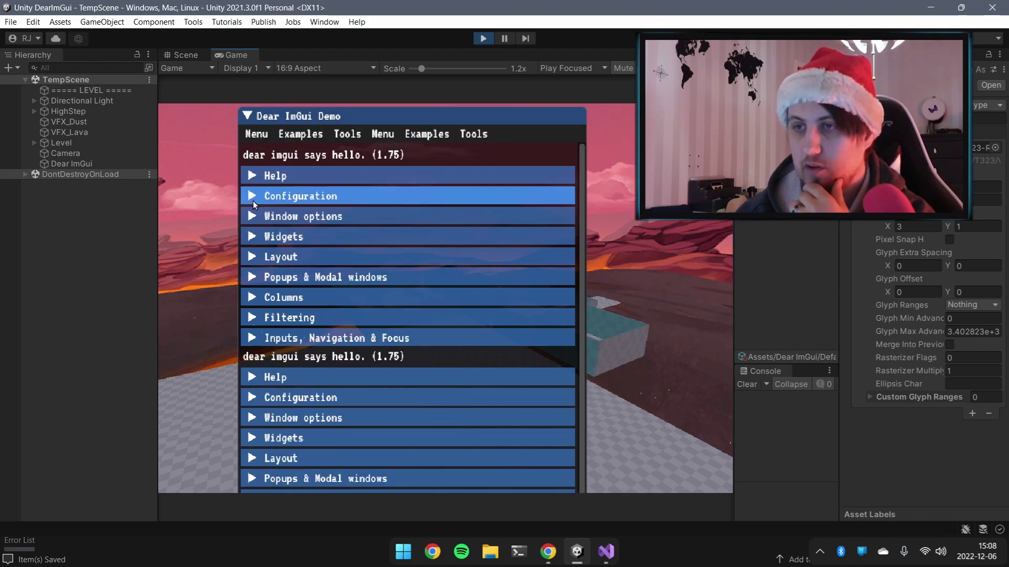
{"action": "left_click", "coordinate": [254, 300]}
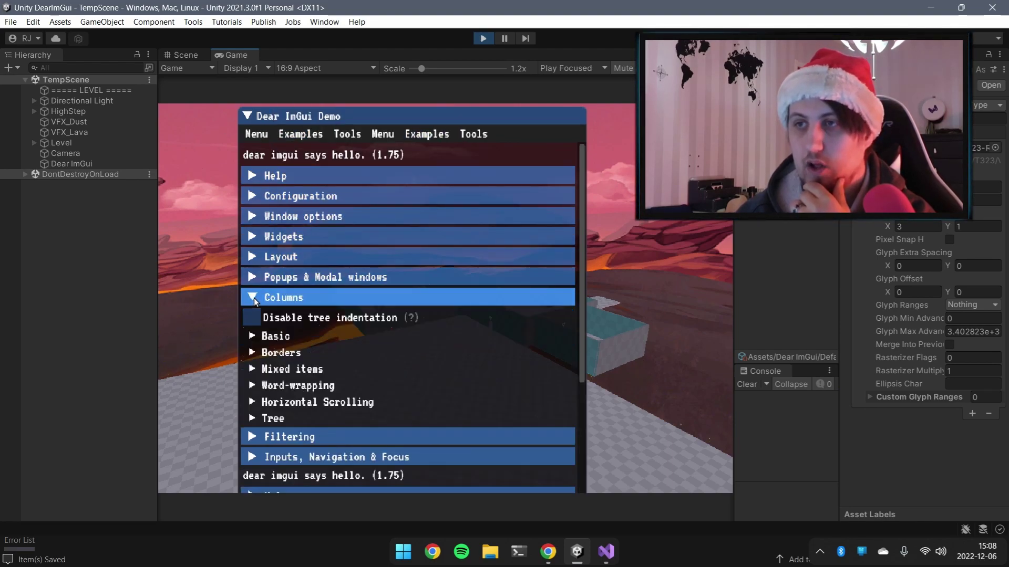
{"action": "left_click", "coordinate": [254, 302]}
Try the Inputs, Navigation & Focus section and its Tabbing subsection, then stop the game
{"action": "left_click", "coordinate": [253, 338]}
{"action": "scroll", "coordinate": [252, 318], "scroll_direction": "down", "scroll_amount": 3}
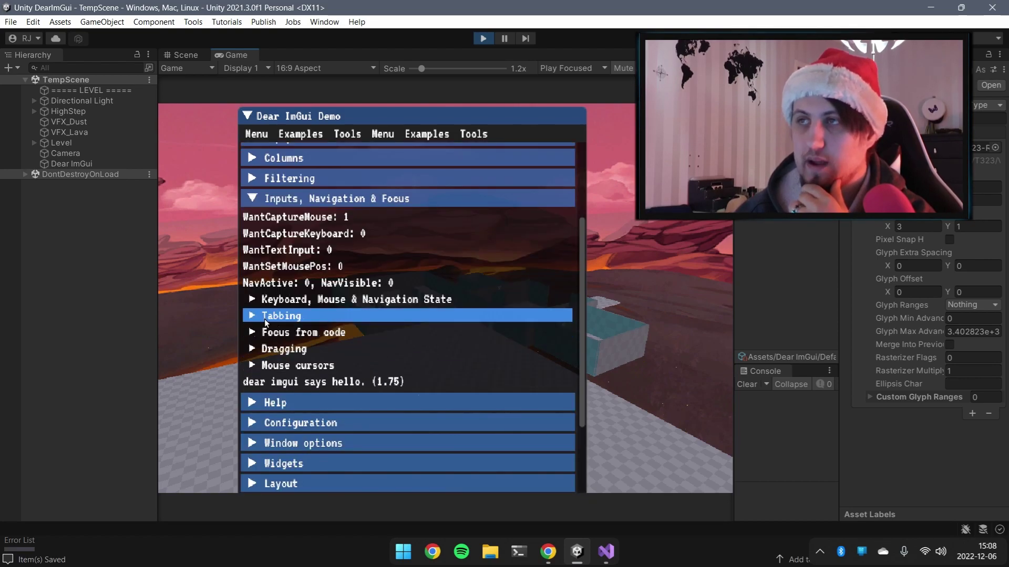
{"action": "left_click", "coordinate": [252, 315]}
{"action": "left_click", "coordinate": [252, 316]}
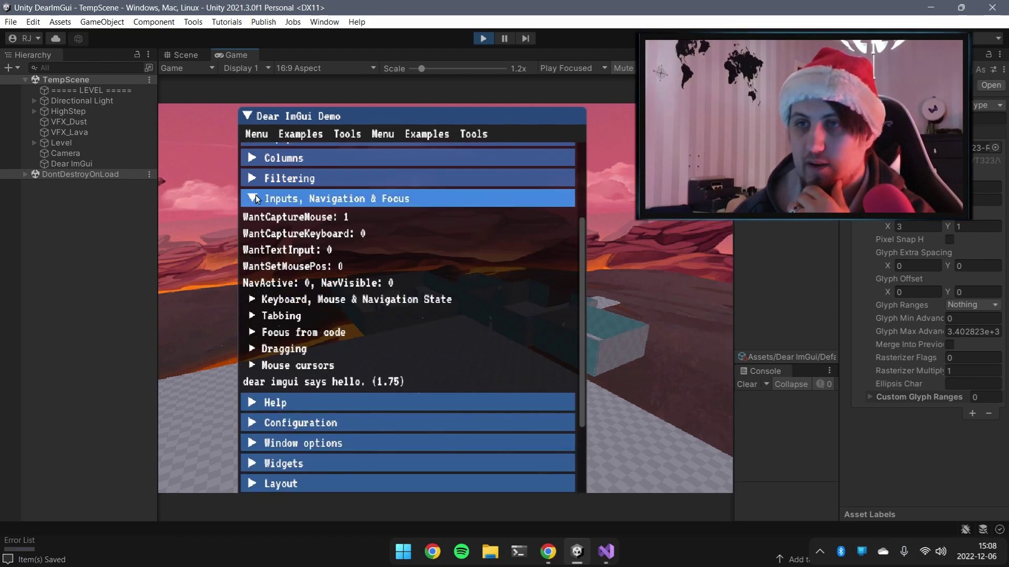
{"action": "left_click", "coordinate": [256, 199]}
{"action": "left_click", "coordinate": [482, 39]}
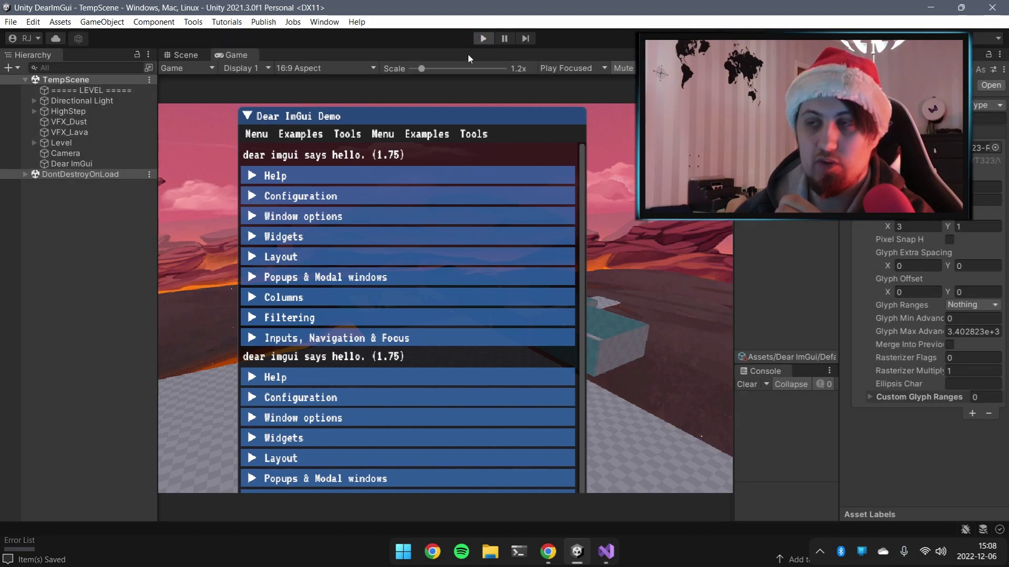
Copy the Advanced Script code block from the guide's README
{"action": "scroll", "coordinate": [434, 342], "scroll_direction": "down", "scroll_amount": 4}
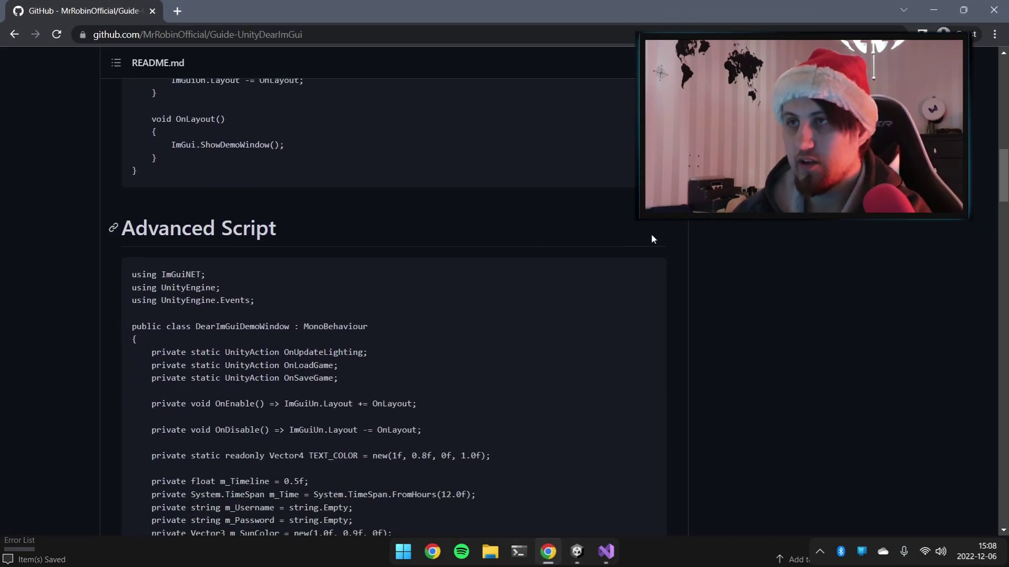
{"action": "left_click", "coordinate": [650, 275]}
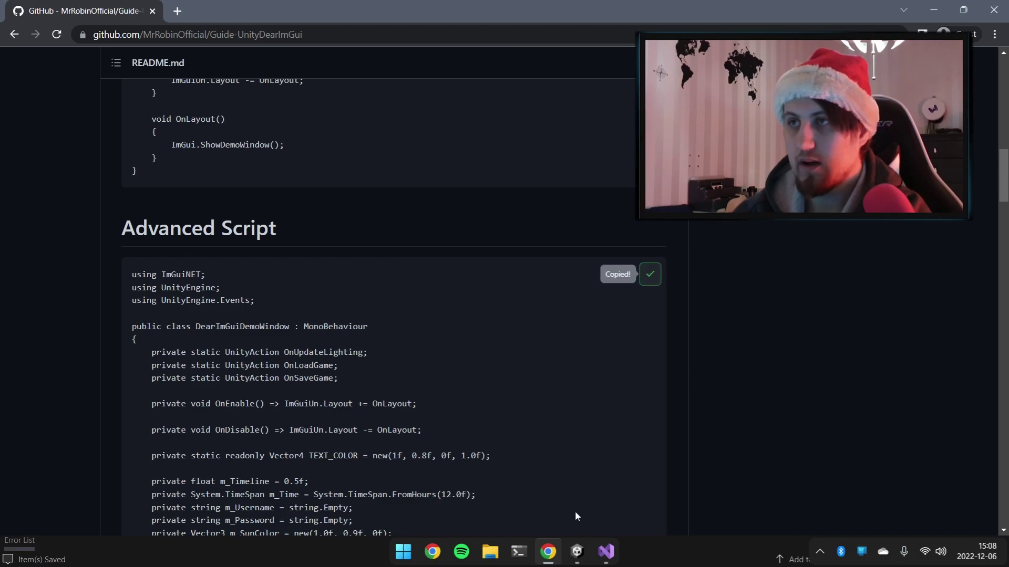
{"action": "left_click", "coordinate": [606, 551]}
Replace the old script body with the copied Advanced Script and rename the class DearImGuiDemo
{"action": "left_click_drag", "start_coordinate": [352, 423], "coordinate": [284, 110]}
{"action": "key", "text": "ctrl+v"}
{"action": "scroll", "coordinate": [460, 204], "scroll_direction": "up", "scroll_amount": 20}
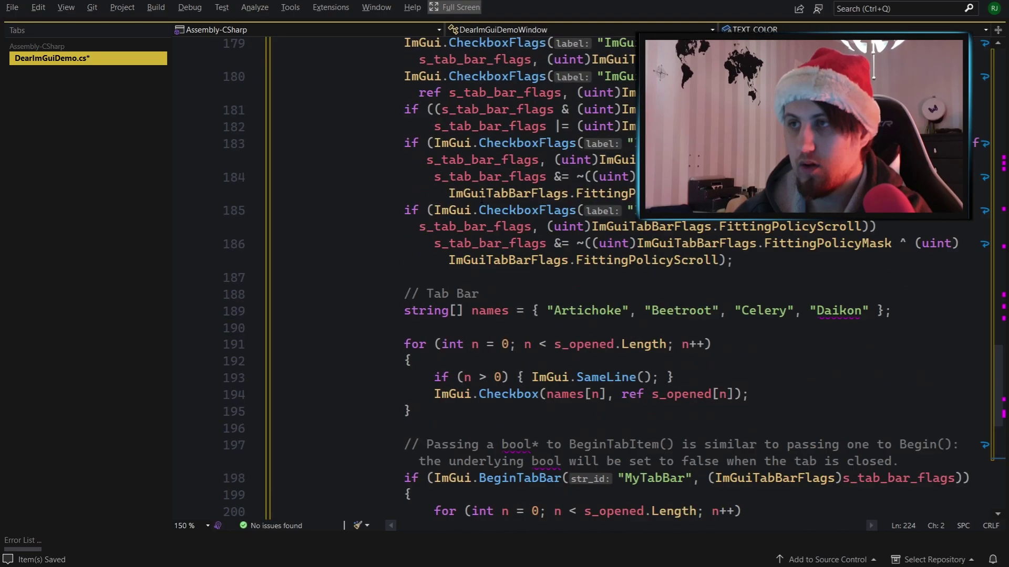
{"action": "scroll", "coordinate": [460, 204], "scroll_direction": "up", "scroll_amount": 20}
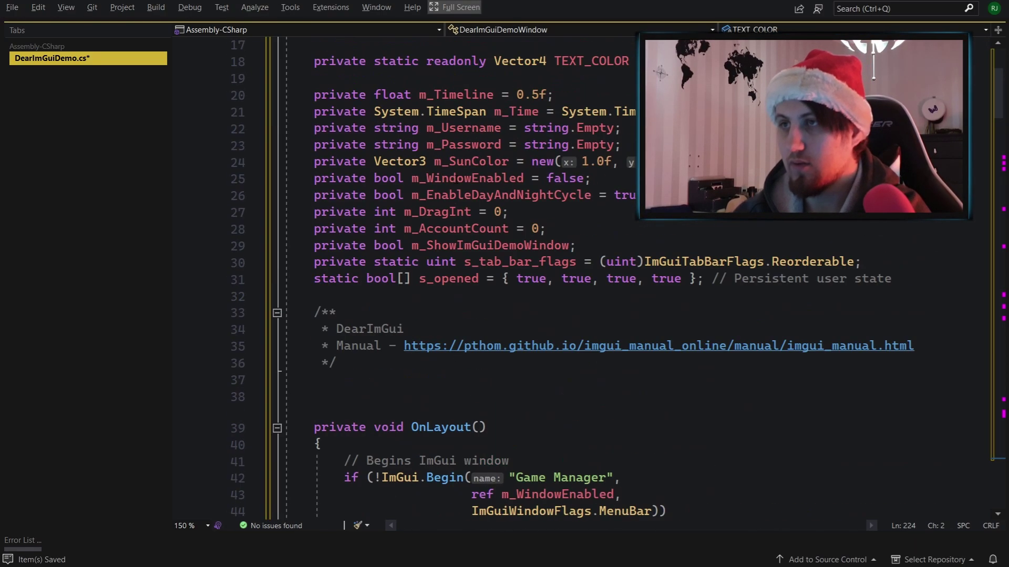
{"action": "left_click_drag", "start_coordinate": [479, 177], "coordinate": [524, 177]}
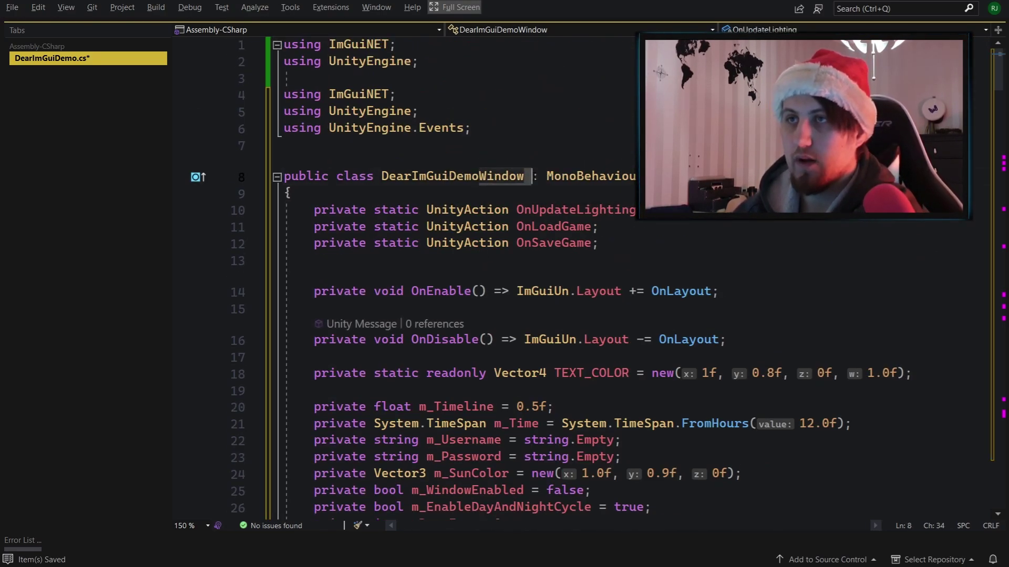
{"action": "key", "text": "BackSpace"}
Delete the duplicate using lines, save DearImGuiDemo.cs, and return to Unity
{"action": "key", "text": "Up"}
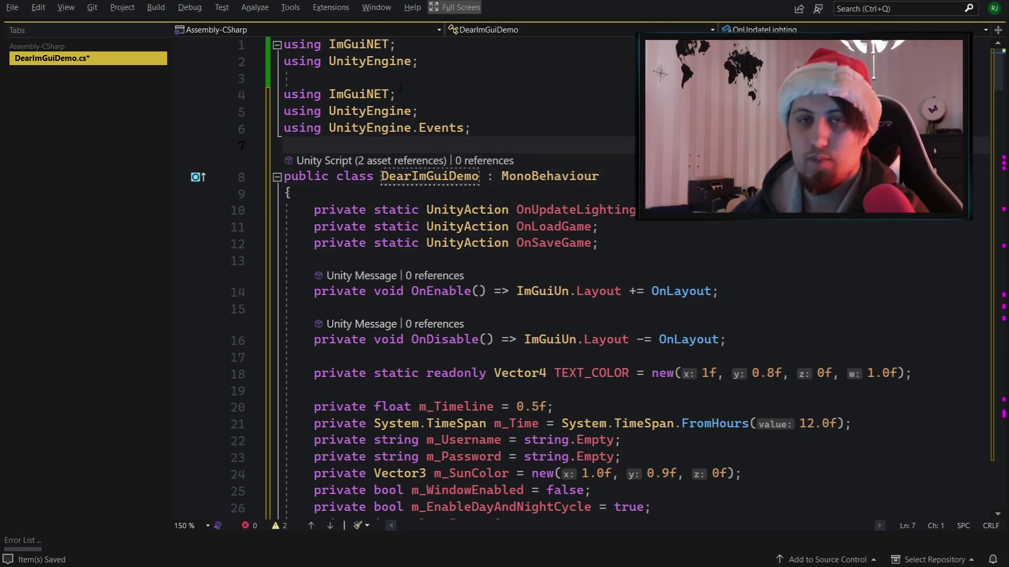
{"action": "left_click_drag", "start_coordinate": [284, 44], "coordinate": [284, 79]}
{"action": "key", "text": "Delete"}
{"action": "key", "text": "Delete"}
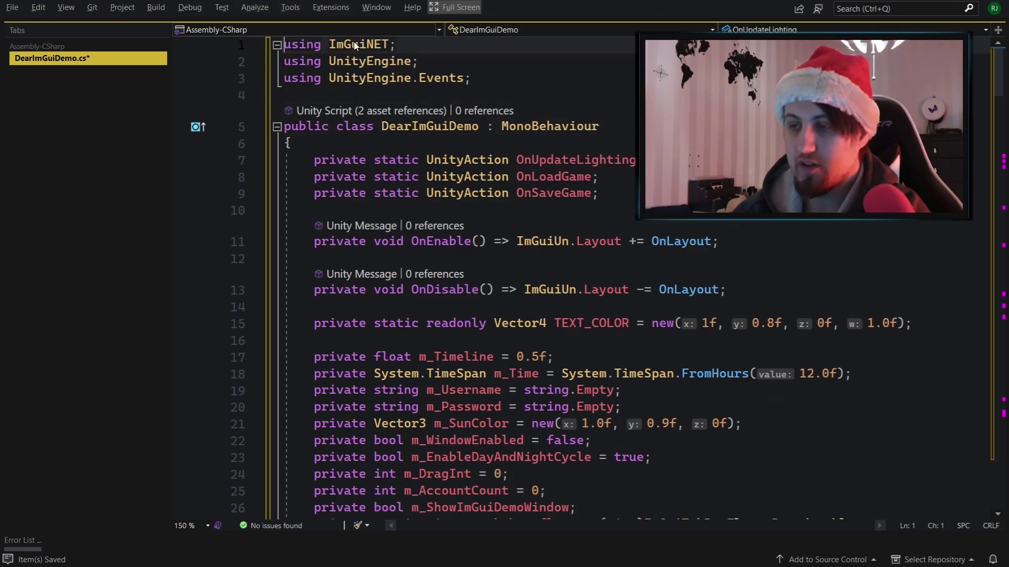
{"action": "left_click", "coordinate": [536, 82]}
{"action": "key", "text": "ctrl+s"}
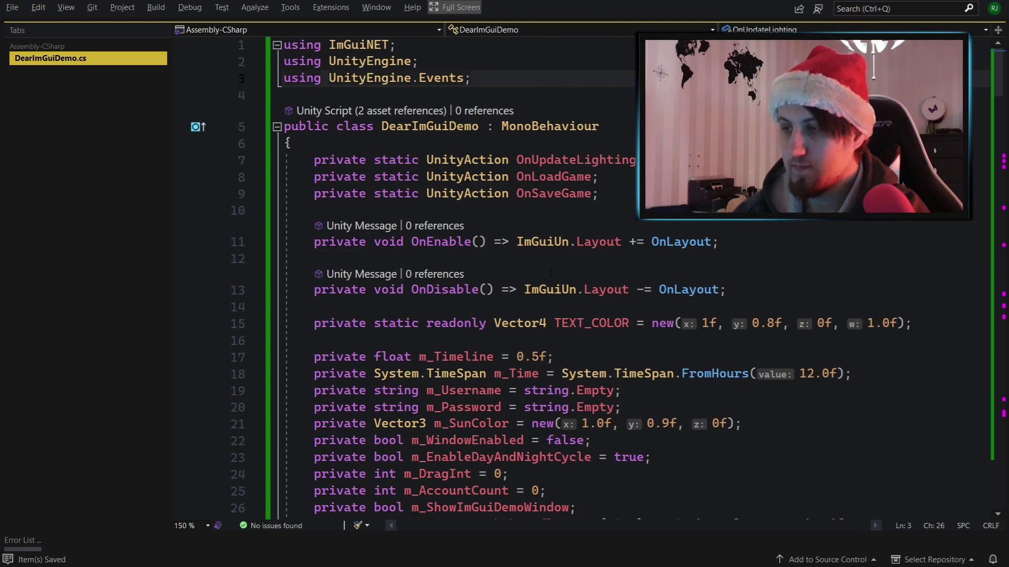
{"action": "key", "text": "alt+Tab"}
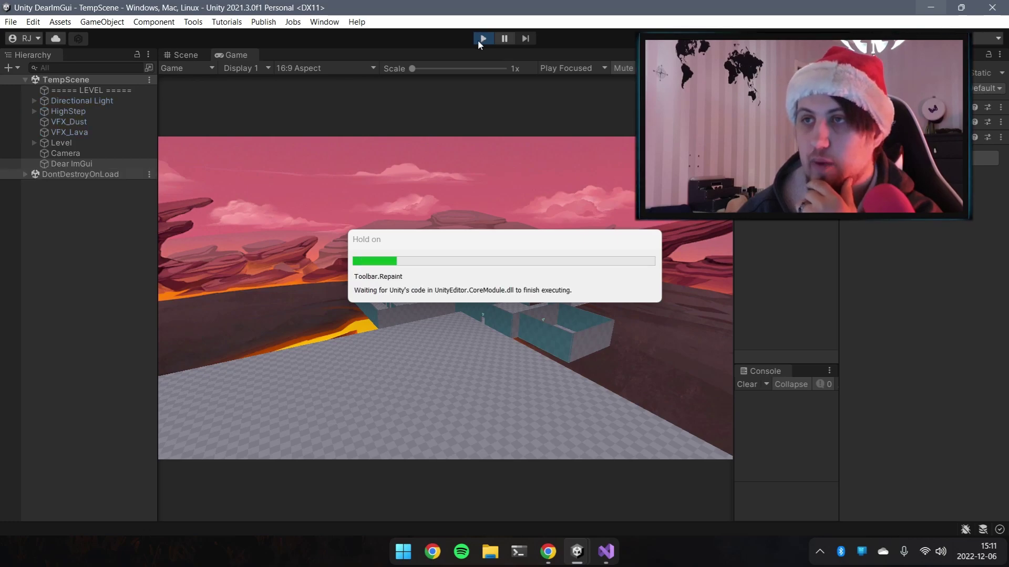
Move the Game Manager window, check its file options, and advance the time to 18:56
{"action": "left_click_drag", "start_coordinate": [387, 147], "coordinate": [407, 151]}
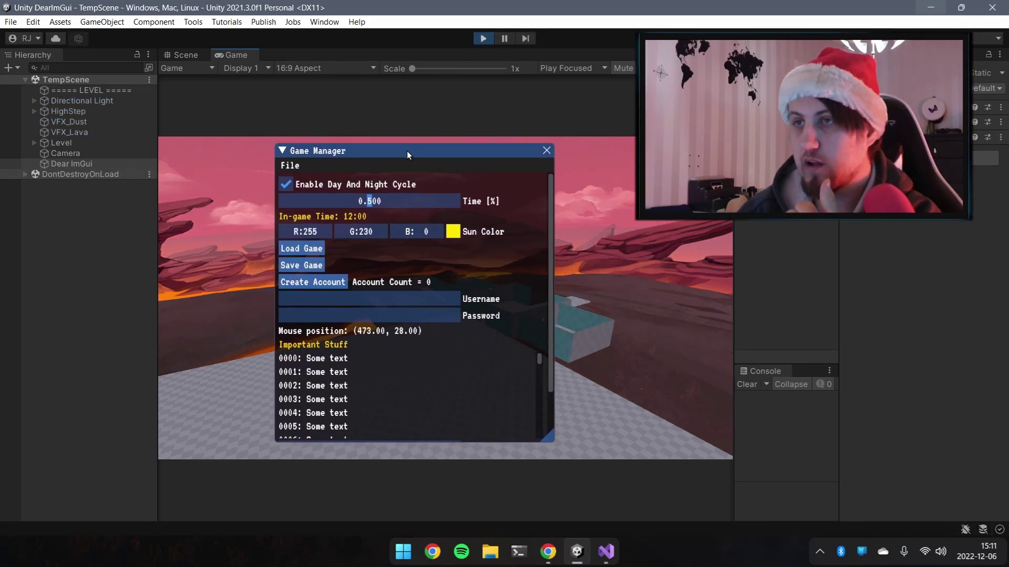
{"action": "left_click", "coordinate": [296, 165]}
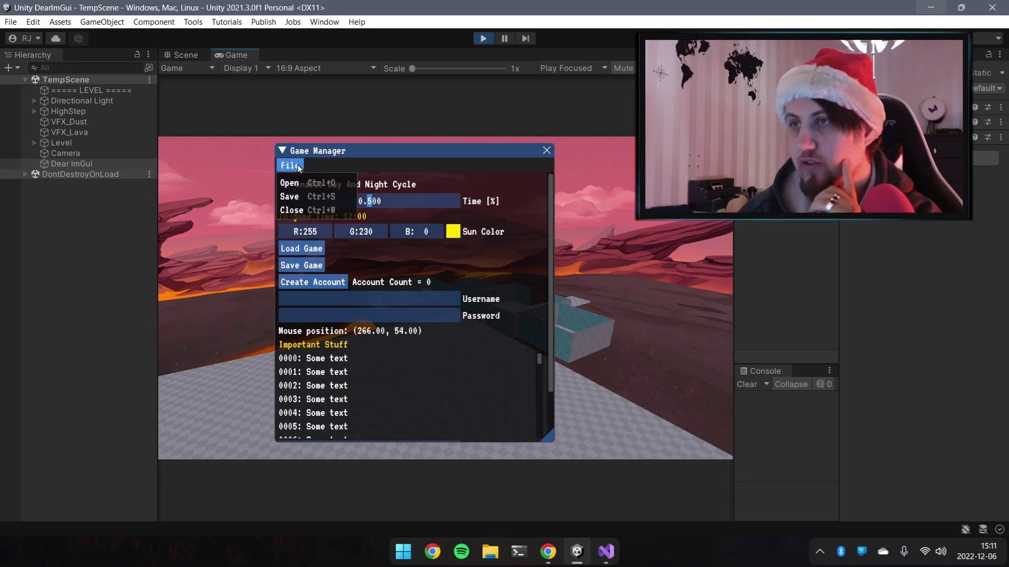
{"action": "left_click", "coordinate": [383, 152]}
{"action": "mouse_move", "coordinate": [368, 200]}
{"action": "left_mouse_down"}
{"action": "mouse_move", "coordinate": [430, 197]}
{"action": "mouse_move", "coordinate": [380, 203]}
{"action": "left_mouse_up"}
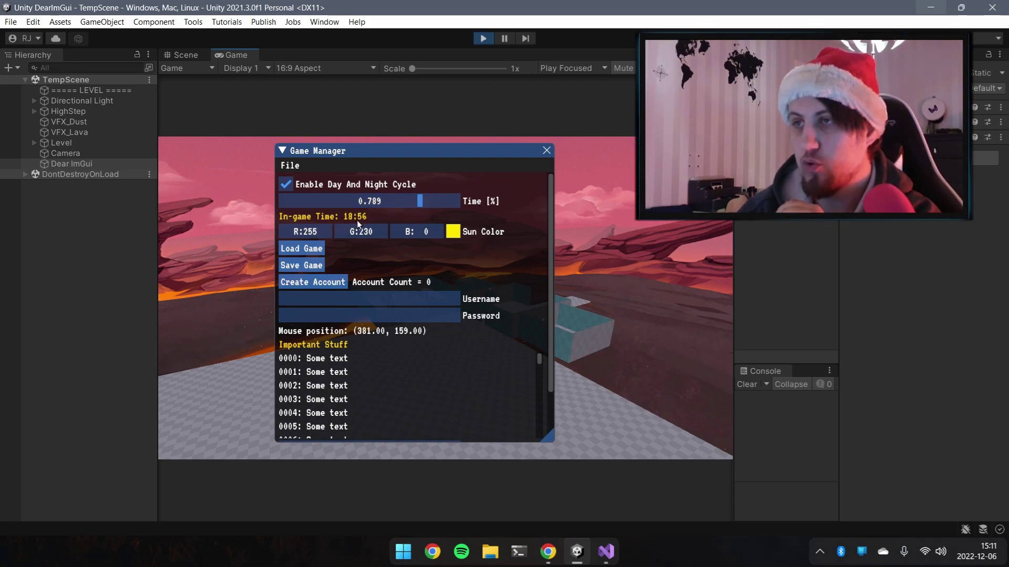
Set the Sun Color to blue (5,126,209)
{"action": "left_click_drag", "start_coordinate": [361, 232], "coordinate": [525, 228]}
{"action": "mouse_move", "coordinate": [458, 234]}
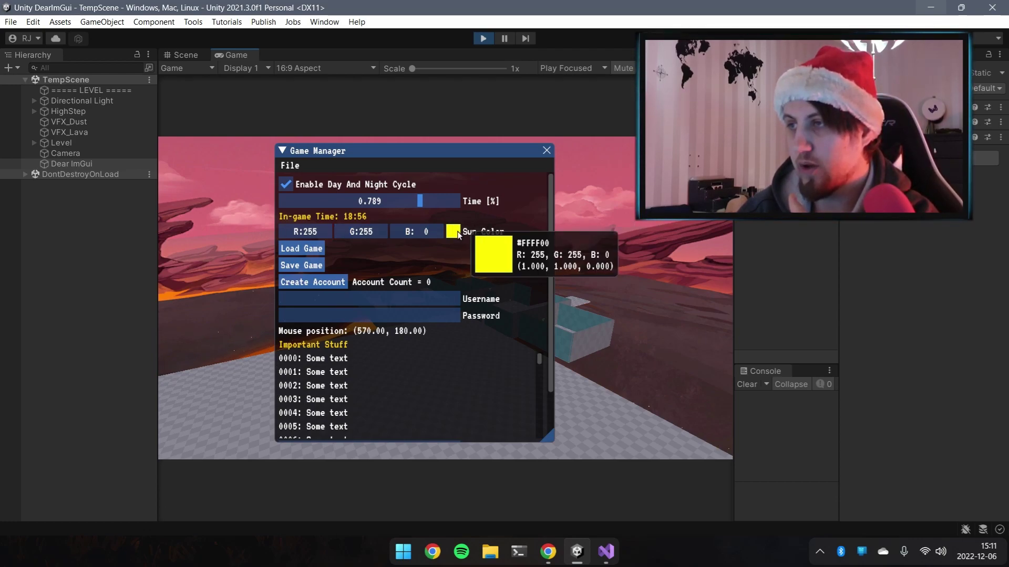
{"action": "left_click", "coordinate": [453, 232]}
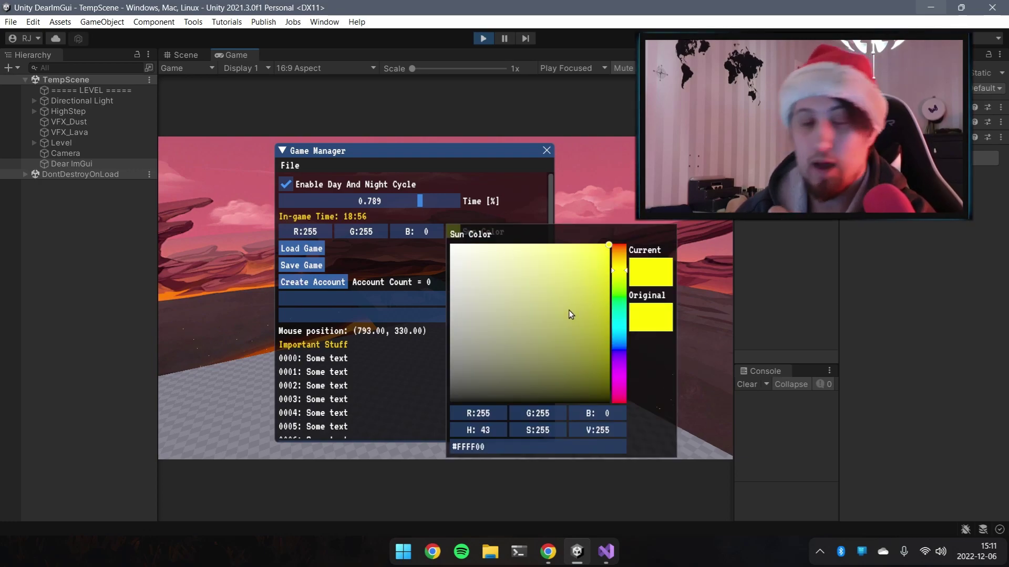
{"action": "mouse_move", "coordinate": [618, 295]}
{"action": "left_mouse_down"}
{"action": "mouse_move", "coordinate": [618, 245]}
{"action": "mouse_move", "coordinate": [619, 334]}
{"action": "left_mouse_up"}
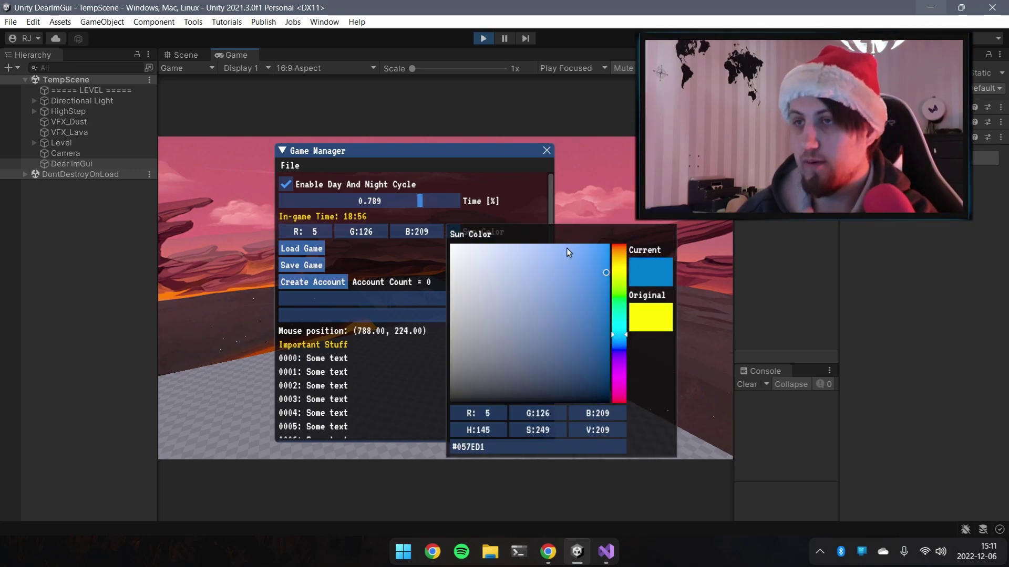
{"action": "left_click", "coordinate": [438, 250]}
Run Load Game and Save Game, then create three accounts so Account Count reads 3
{"action": "left_click", "coordinate": [317, 250]}
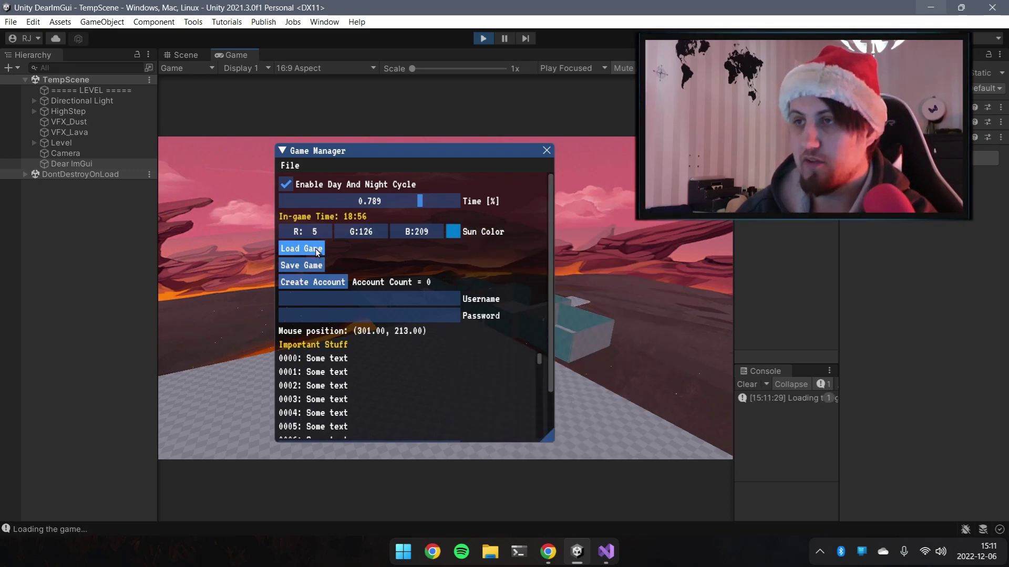
{"action": "left_click", "coordinate": [318, 265]}
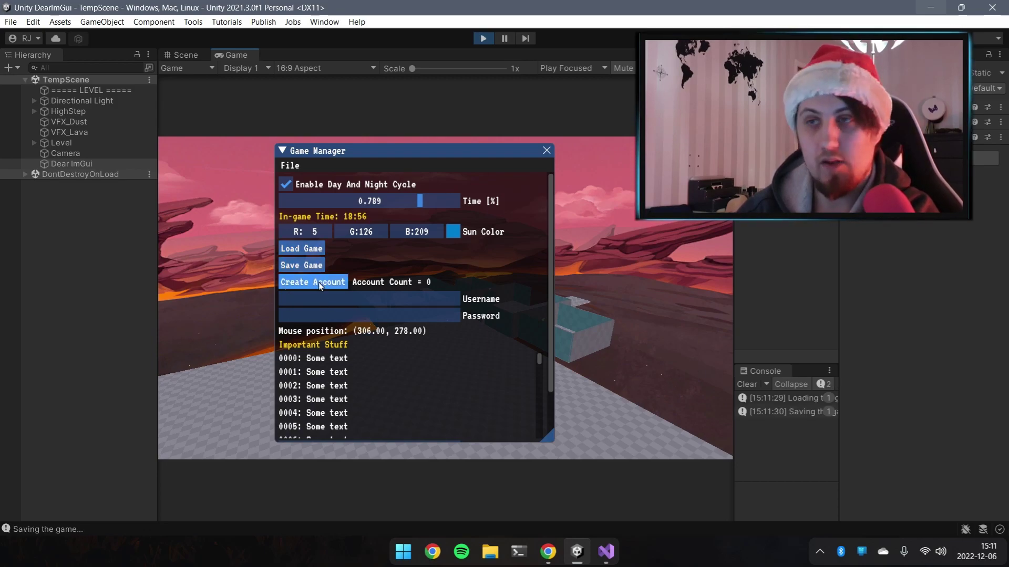
{"action": "left_click", "coordinate": [318, 282]}
{"action": "left_click", "coordinate": [319, 282]}
{"action": "left_click", "coordinate": [319, 282]}
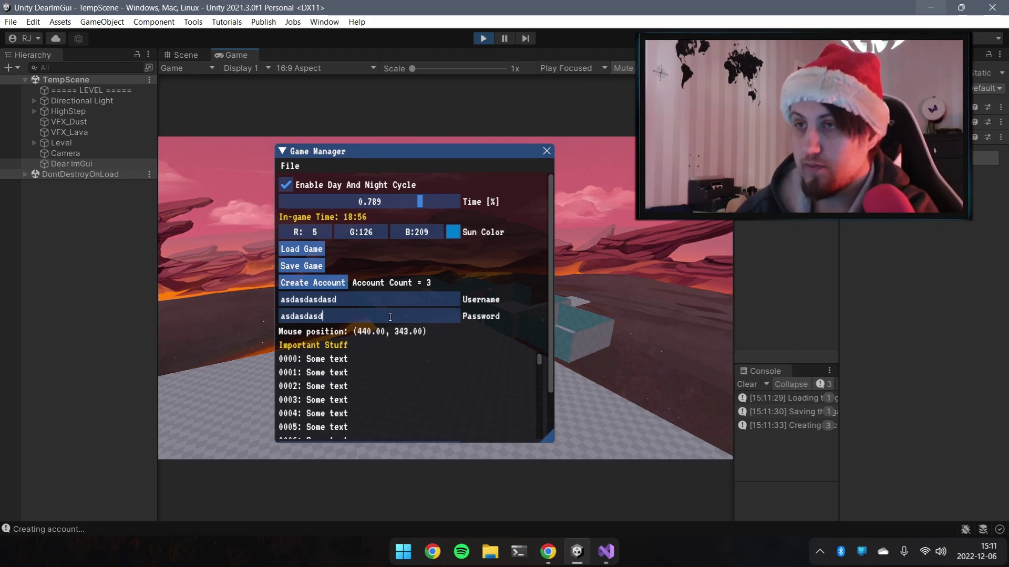
Drag the Game Manager's Draggable Int to -567
{"action": "scroll", "coordinate": [411, 331], "scroll_direction": "down", "scroll_amount": 2}
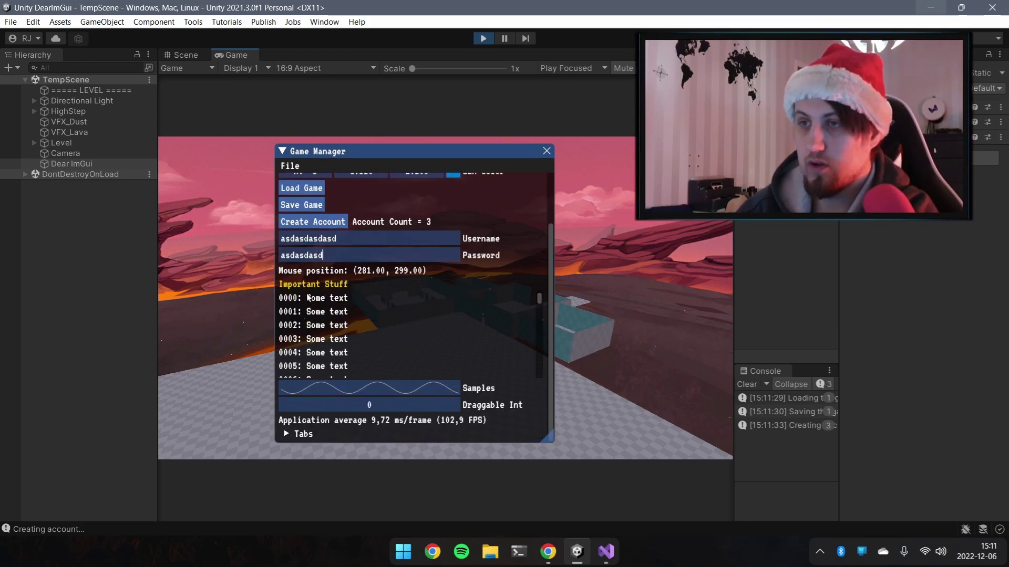
{"action": "scroll", "coordinate": [322, 310], "scroll_direction": "down", "scroll_amount": 4}
{"action": "scroll", "coordinate": [347, 331], "scroll_direction": "down", "scroll_amount": 5}
{"action": "scroll", "coordinate": [302, 326], "scroll_direction": "up", "scroll_amount": 10}
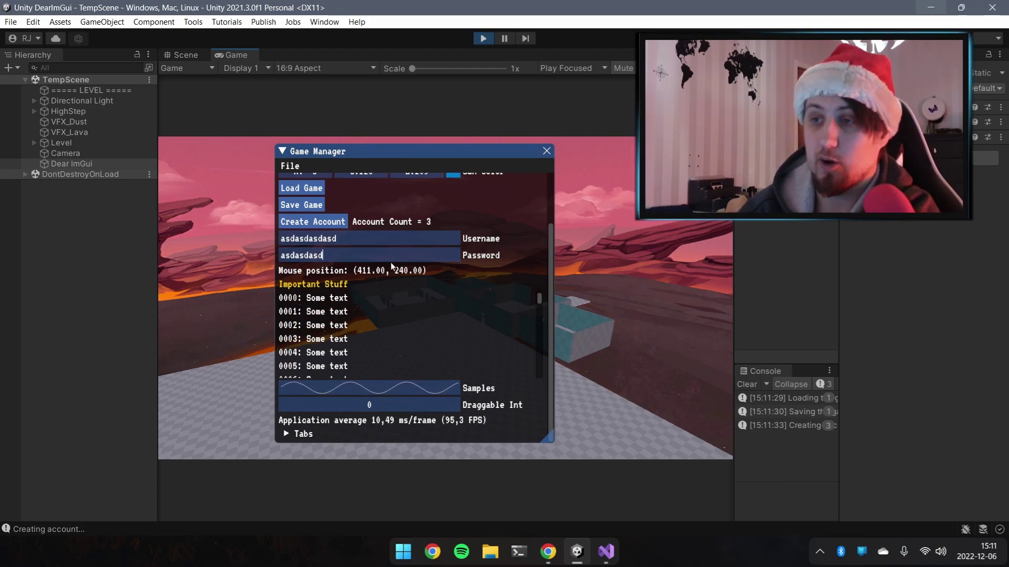
{"action": "scroll", "coordinate": [359, 321], "scroll_direction": "down", "scroll_amount": 4}
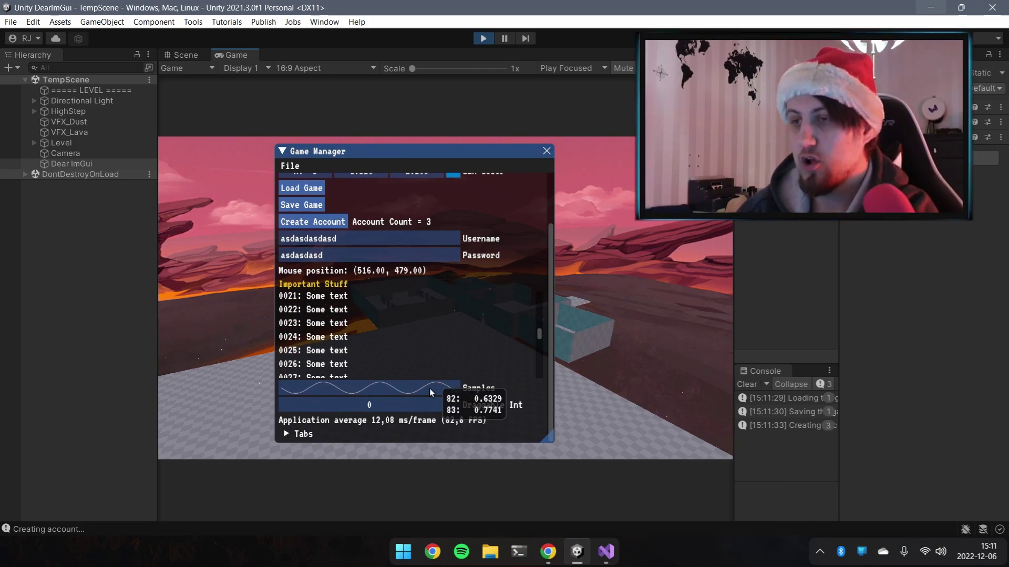
{"action": "left_click_drag", "start_coordinate": [400, 406], "coordinate": [105, 385]}
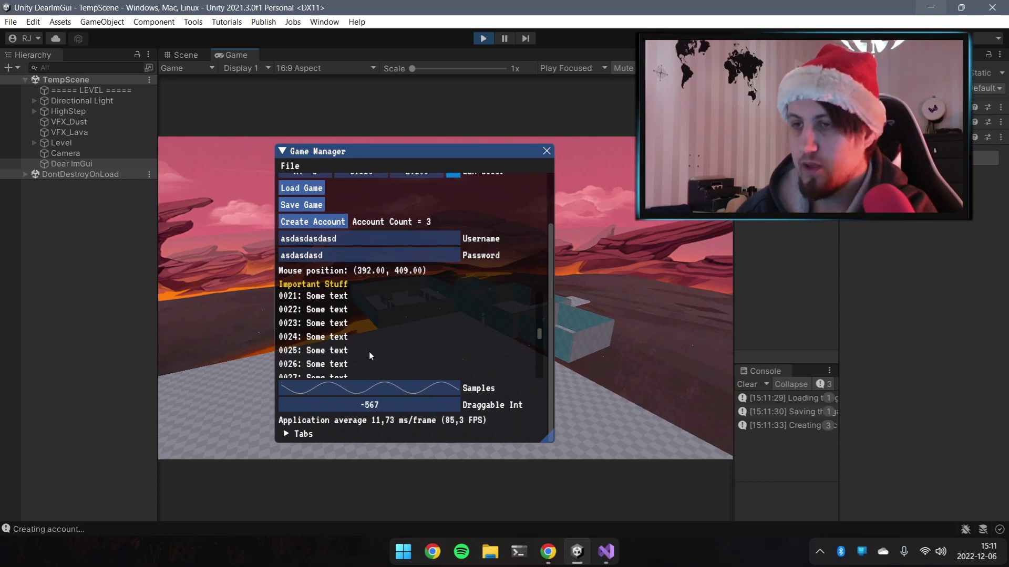
Expand Tabs with its Basic and Advanced & Close Button examples and select the Broccoli tab
{"action": "scroll", "coordinate": [358, 351], "scroll_direction": "down", "scroll_amount": 3}
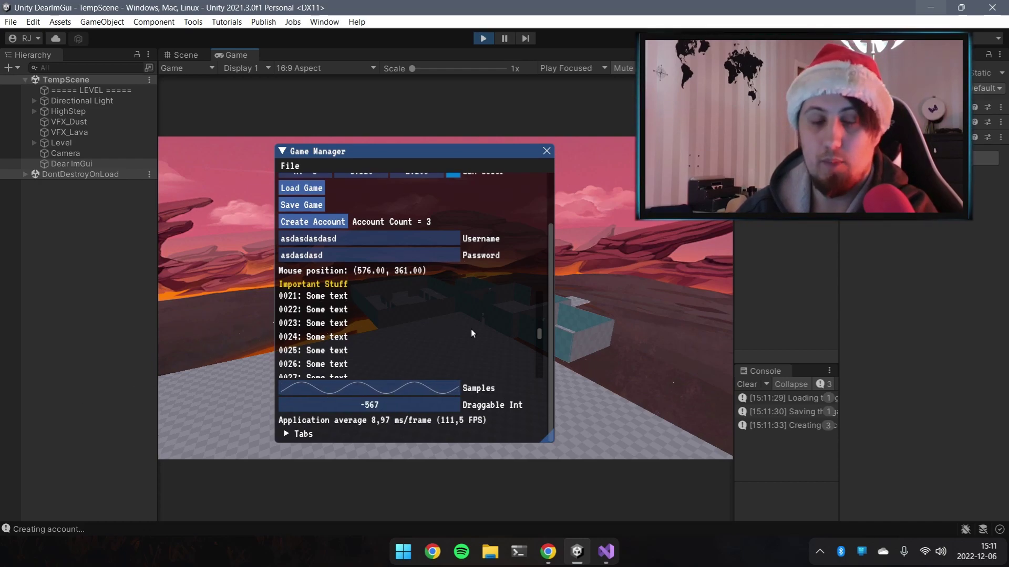
{"action": "scroll", "coordinate": [485, 340], "scroll_direction": "down", "scroll_amount": 1}
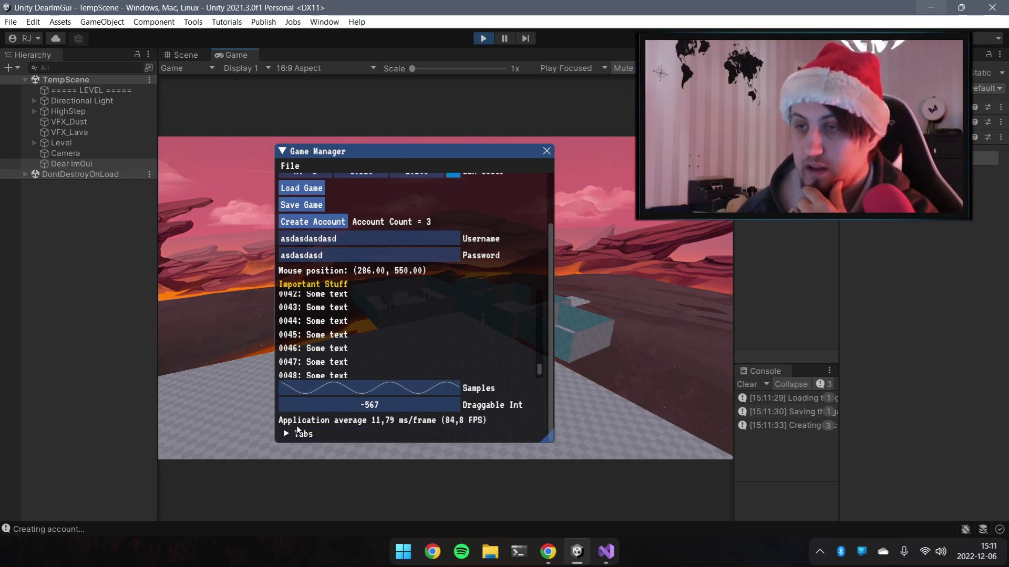
{"action": "left_click", "coordinate": [336, 434]}
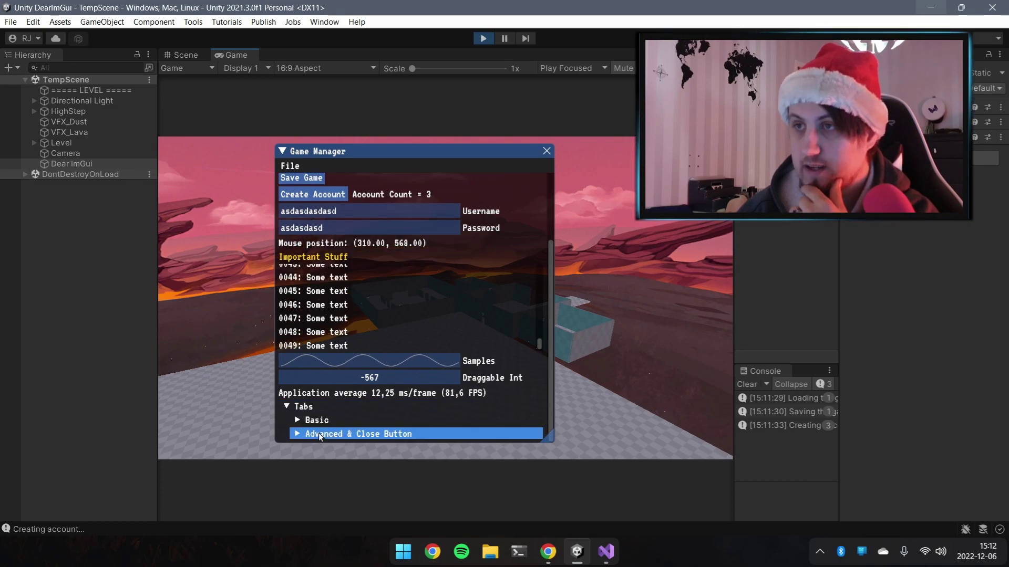
{"action": "left_click", "coordinate": [307, 421]}
{"action": "scroll", "coordinate": [315, 430], "scroll_direction": "down", "scroll_amount": 1}
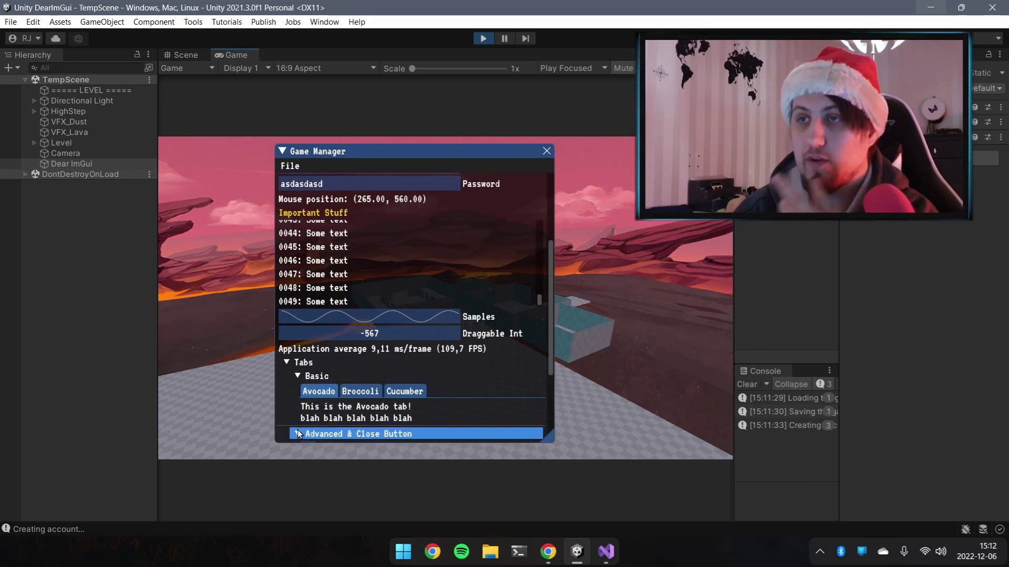
{"action": "left_click", "coordinate": [323, 434]}
{"action": "scroll", "coordinate": [332, 415], "scroll_direction": "down", "scroll_amount": 3}
{"action": "left_click", "coordinate": [344, 258]}
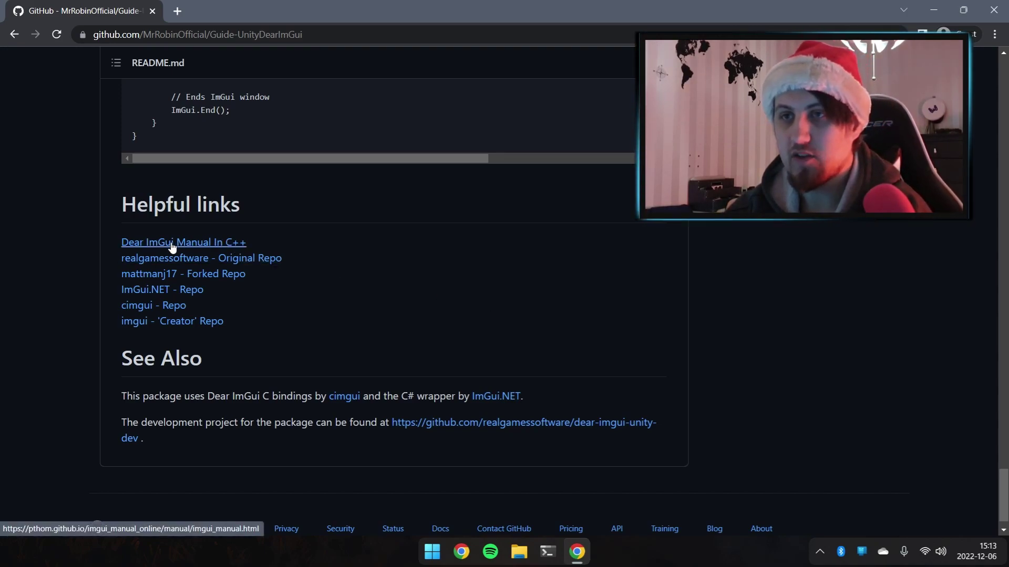
Open the 'Dear ImGui Manual In C++' link and view the new ImGui Manual tab
{"action": "left_click", "coordinate": [218, 243], "text": "ctrl"}
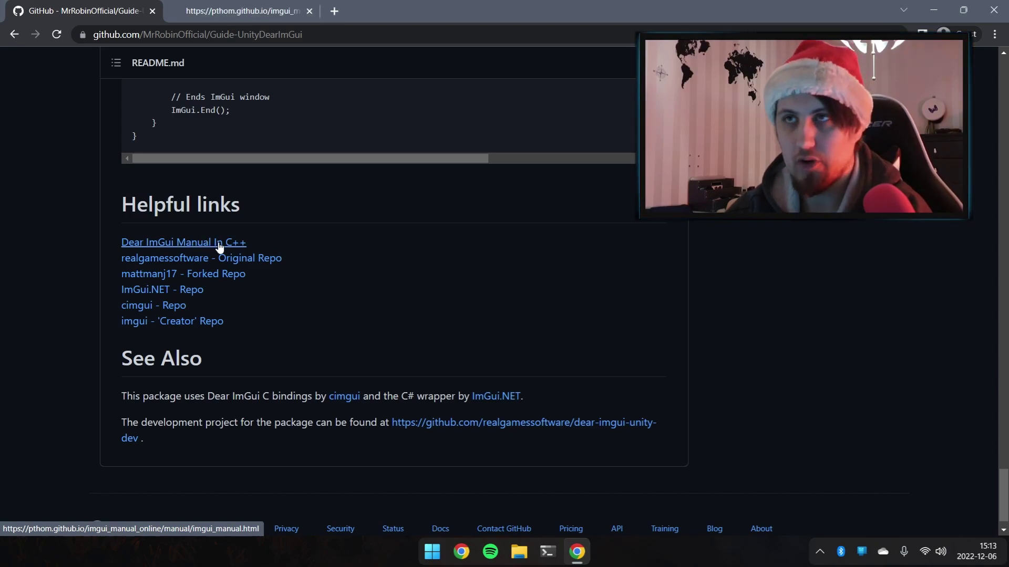
{"action": "left_click", "coordinate": [289, 7]}
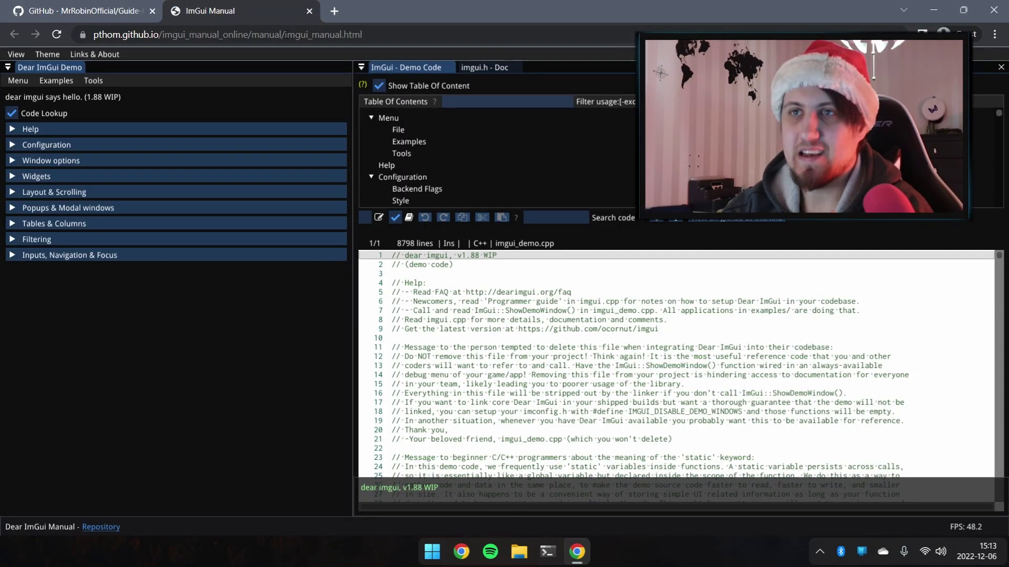
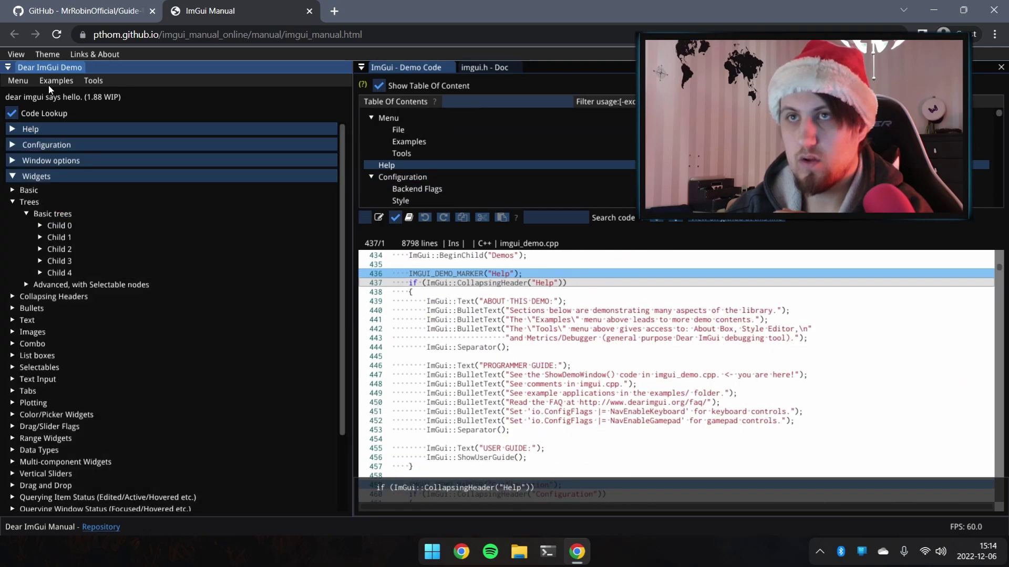
In ImGui Manual, toggle Code Lookup with Ctrl-Alt-C to reach the Basic trees demo source, then exit it
{"action": "left_click", "coordinate": [52, 56]}
{"action": "left_click", "coordinate": [11, 113]}
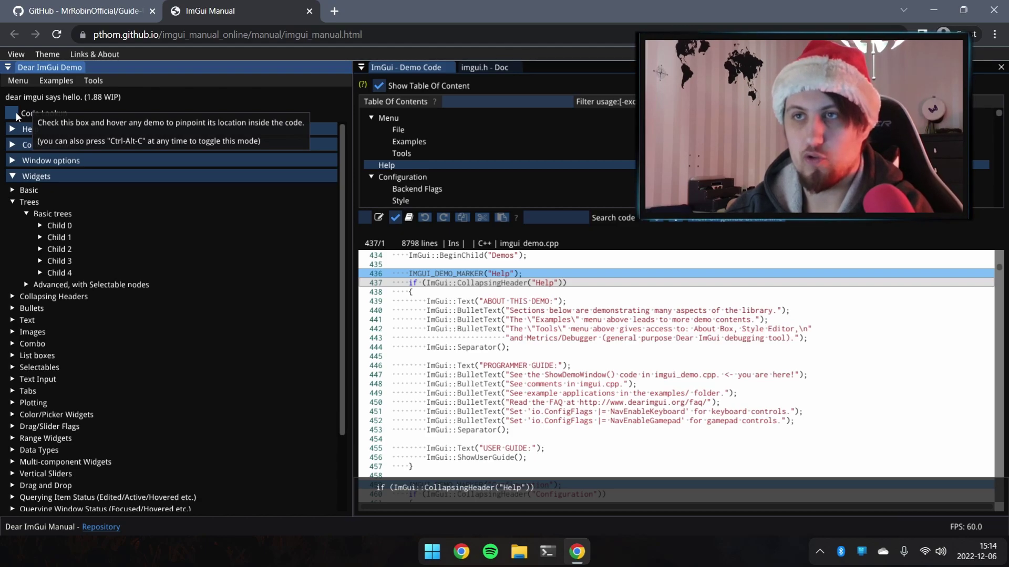
{"action": "key", "text": "ctrl+alt+c"}
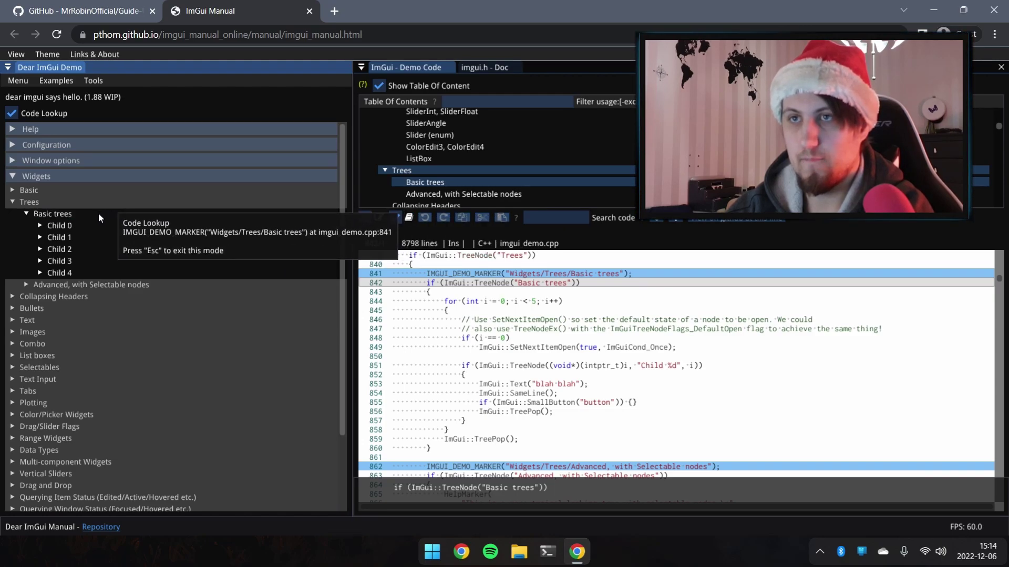
{"action": "key", "text": "Escape"}
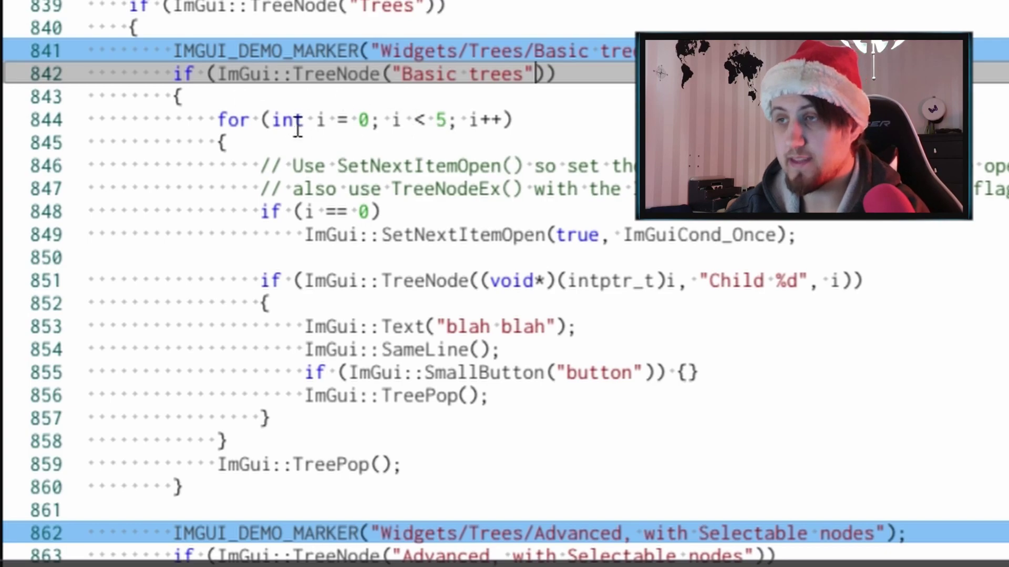
Inspect the Basic trees for-loop and Child tree node code, then return to the GitHub guide README
{"action": "left_click_drag", "start_coordinate": [295, 121], "coordinate": [481, 129]}
{"action": "left_click", "coordinate": [406, 264]}
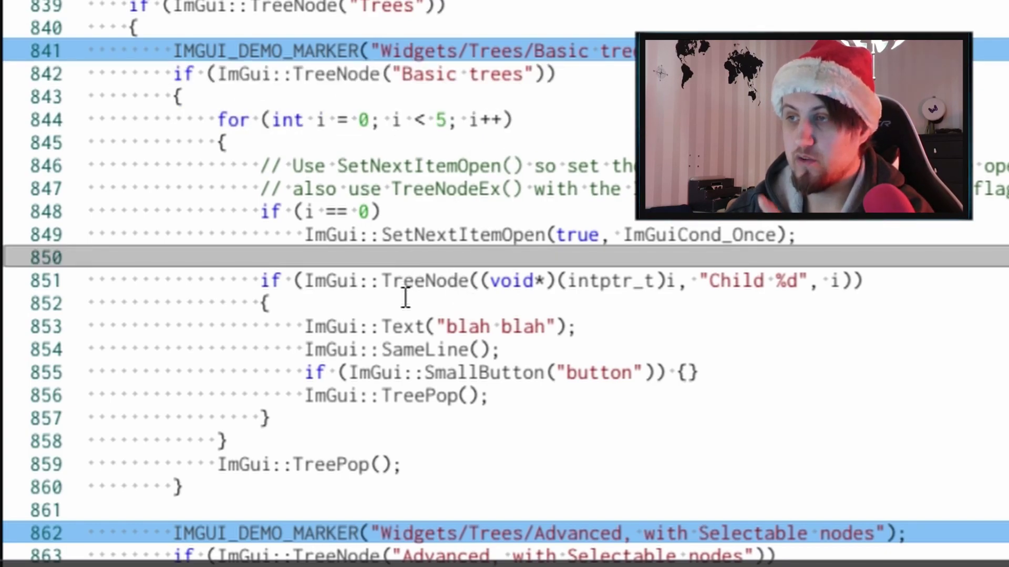
{"action": "left_click_drag", "start_coordinate": [405, 298], "coordinate": [441, 280]}
{"action": "left_click", "coordinate": [440, 399]}
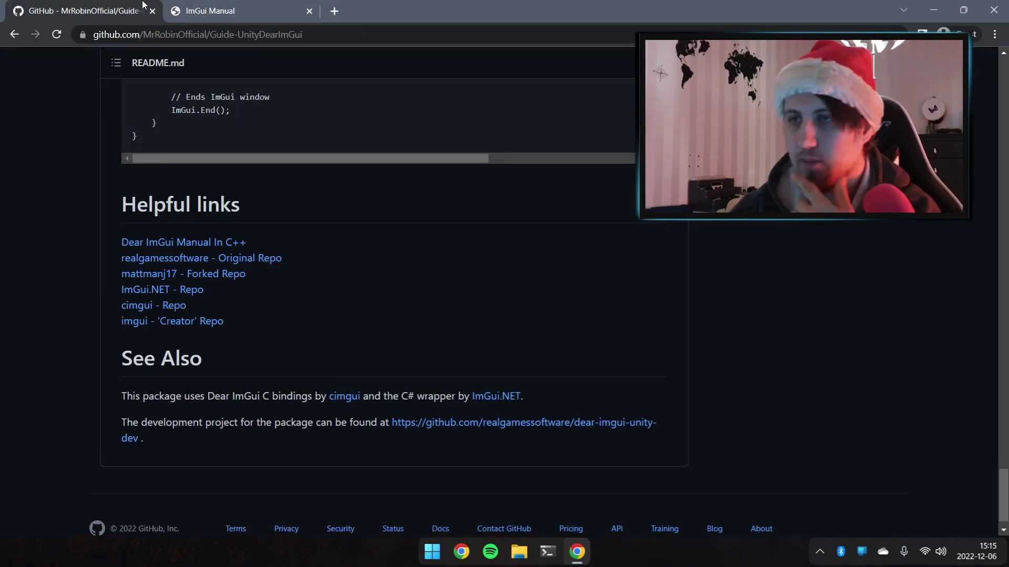
{"action": "left_click", "coordinate": [137, 11]}
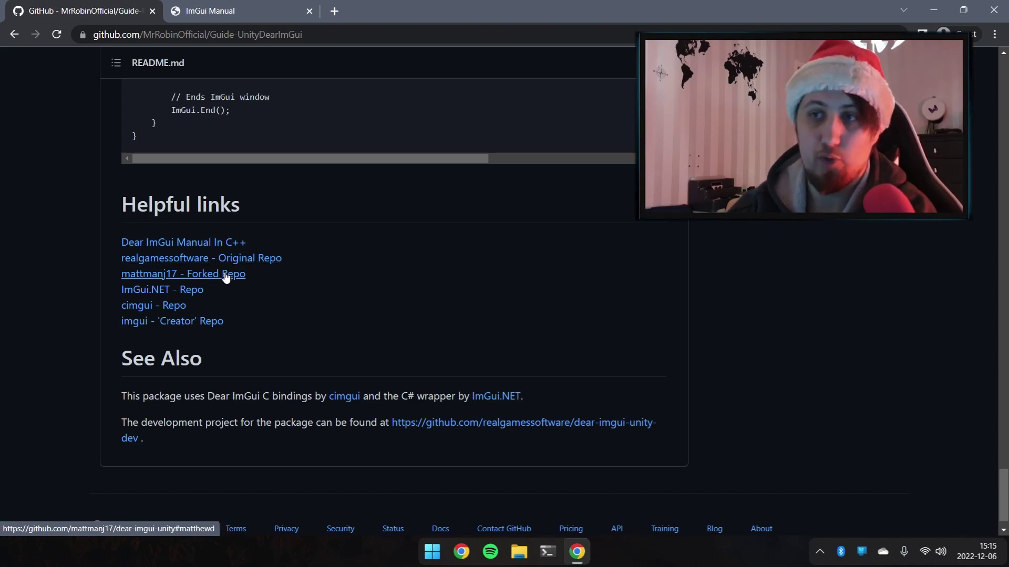
Open the cimgui repository in a new tab beside the guide and browse it
{"action": "middle_click", "coordinate": [179, 307]}
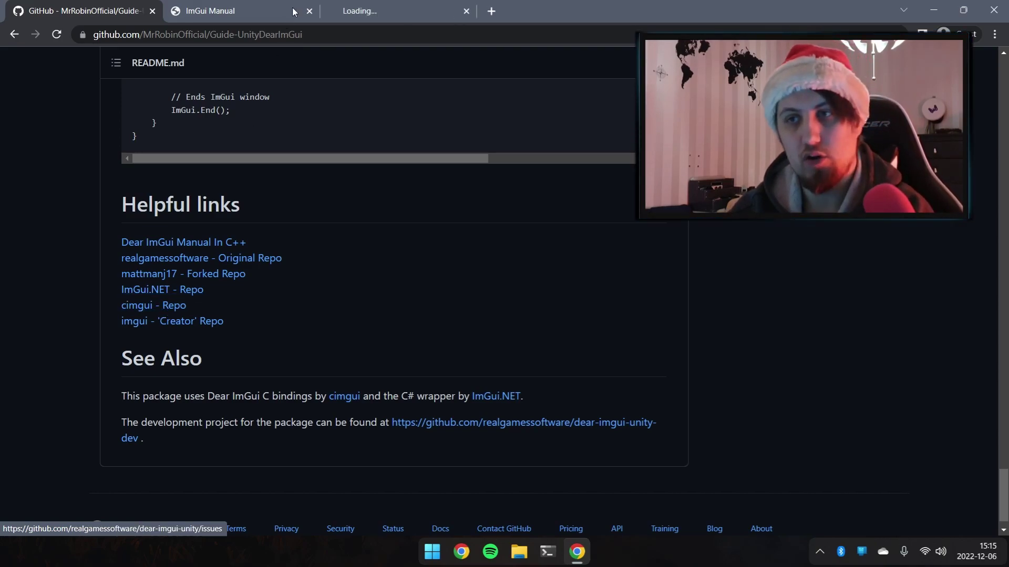
{"action": "left_click_drag", "start_coordinate": [363, 11], "coordinate": [239, 11]}
{"action": "scroll", "coordinate": [81, 242], "scroll_direction": "down", "scroll_amount": 10}
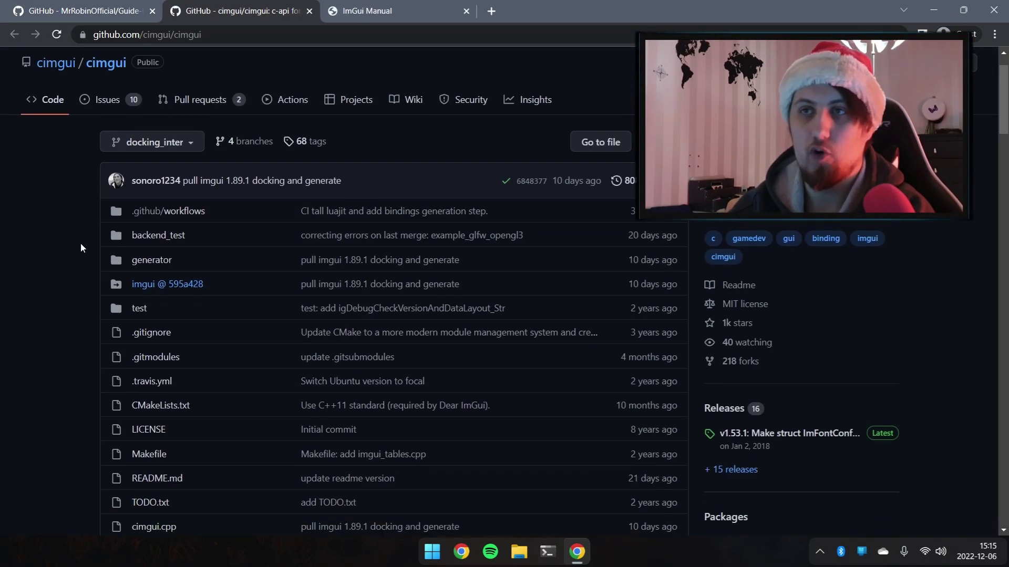
{"action": "scroll", "coordinate": [77, 263], "scroll_direction": "down", "scroll_amount": 1}
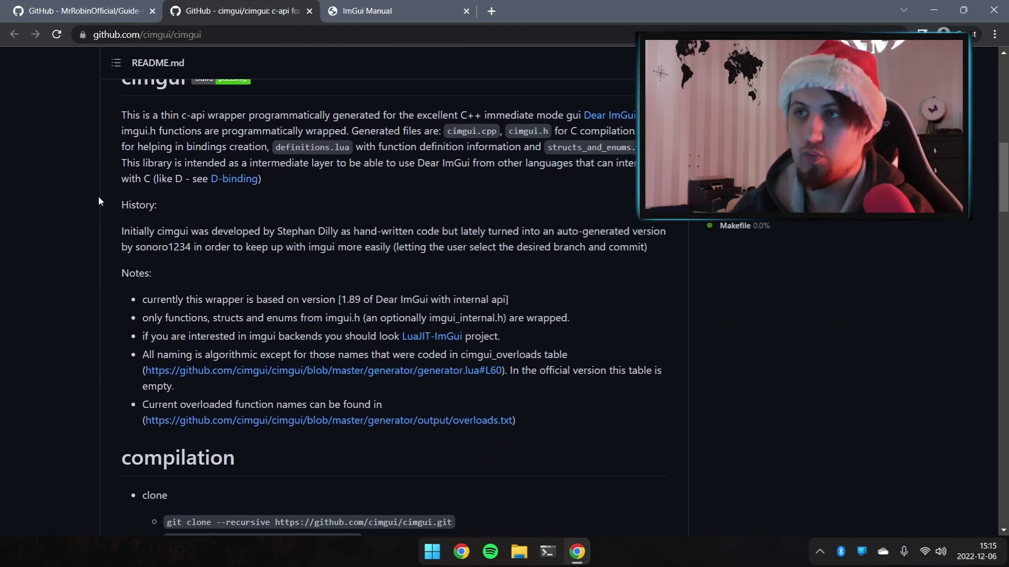
{"action": "key", "text": "ctrl+shift+Tab"}
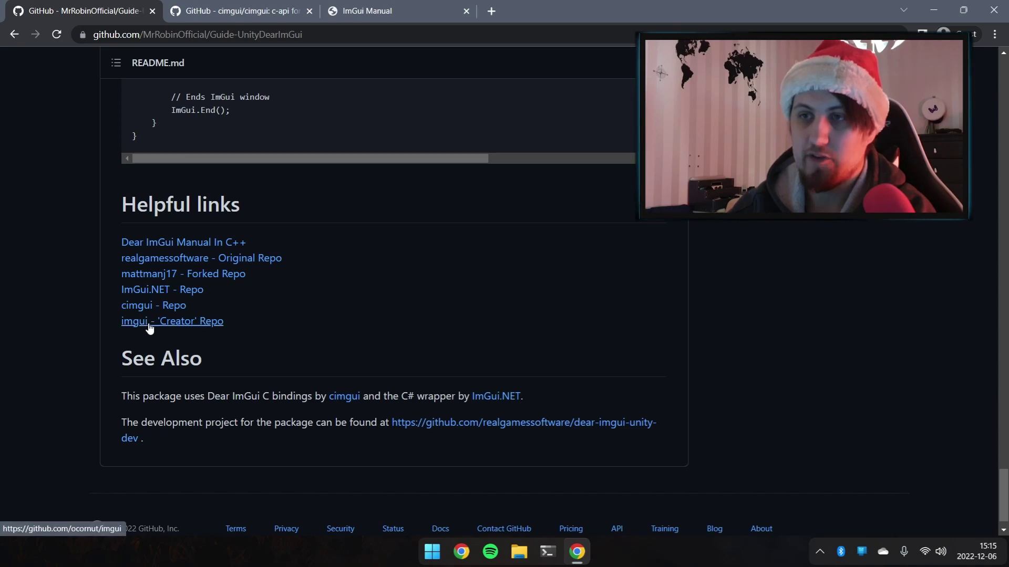
Open the ocornut/imgui repository and other Helpful links in new tabs, then return to the guide
{"action": "middle_click", "coordinate": [143, 326]}
{"action": "left_click_drag", "start_coordinate": [552, 10], "coordinate": [234, 6]}
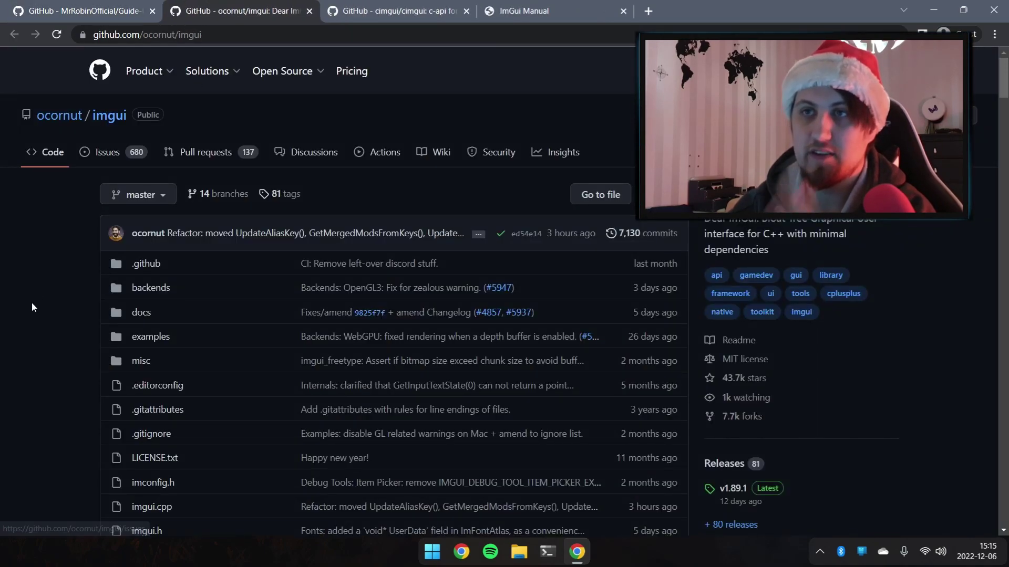
{"action": "middle_click", "coordinate": [32, 306]}
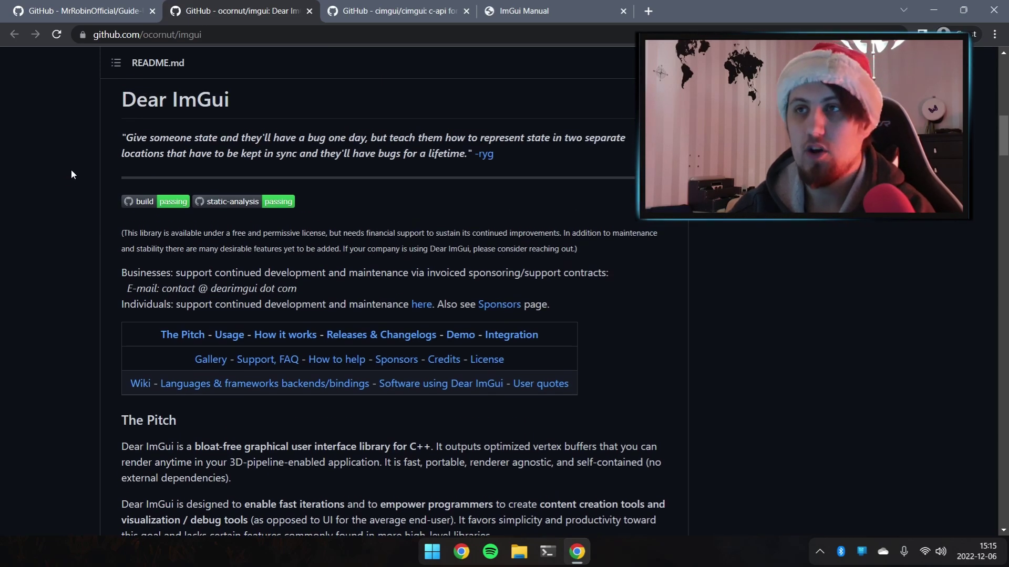
{"action": "middle_click", "coordinate": [65, 260]}
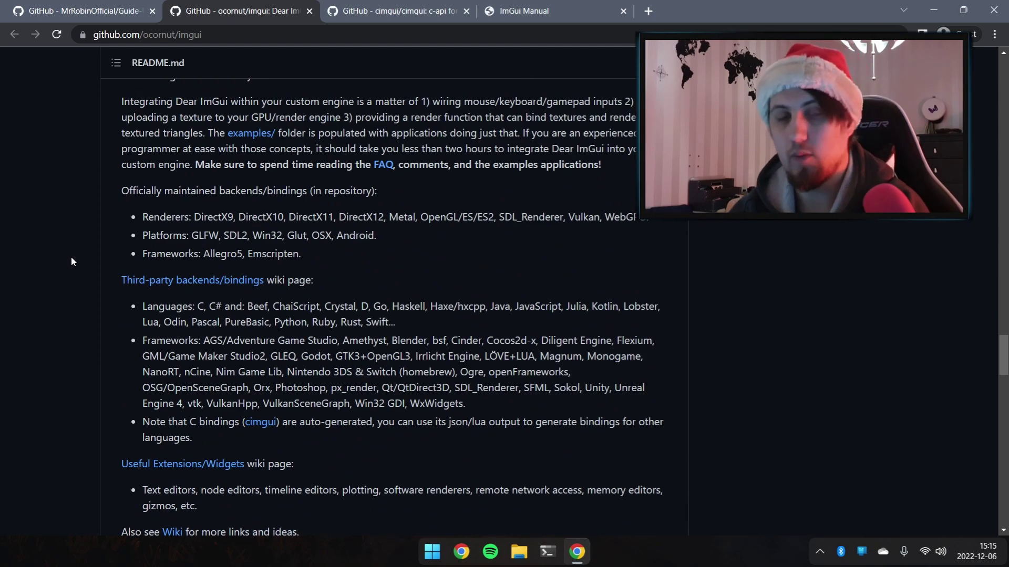
{"action": "left_click", "coordinate": [112, 12]}
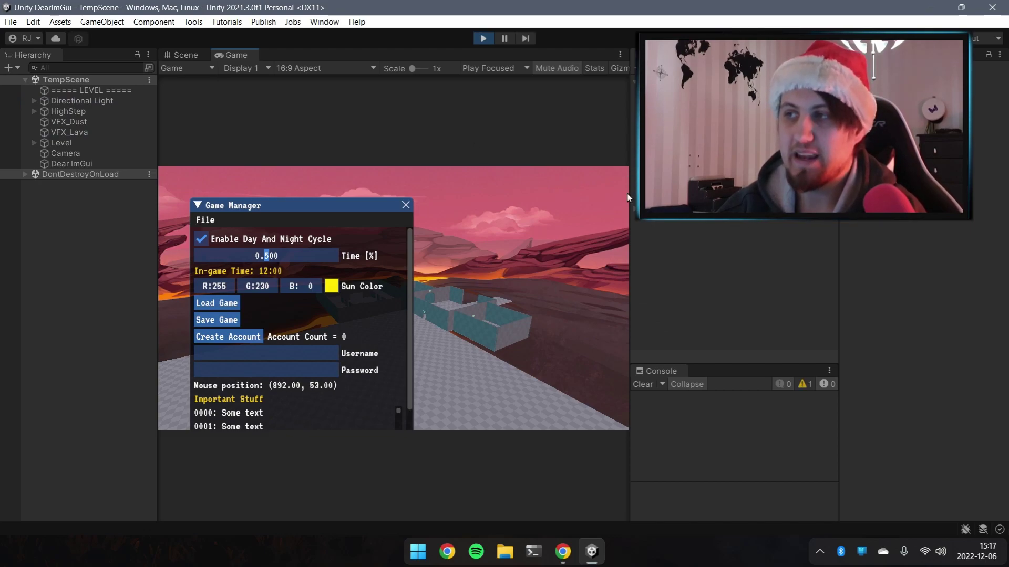
Widen the Game view, stop Play mode, and open the Assets/Dear ImGui folder
{"action": "left_click_drag", "start_coordinate": [628, 197], "coordinate": [670, 197]}
{"action": "left_click_drag", "start_coordinate": [343, 197], "coordinate": [627, 462]}
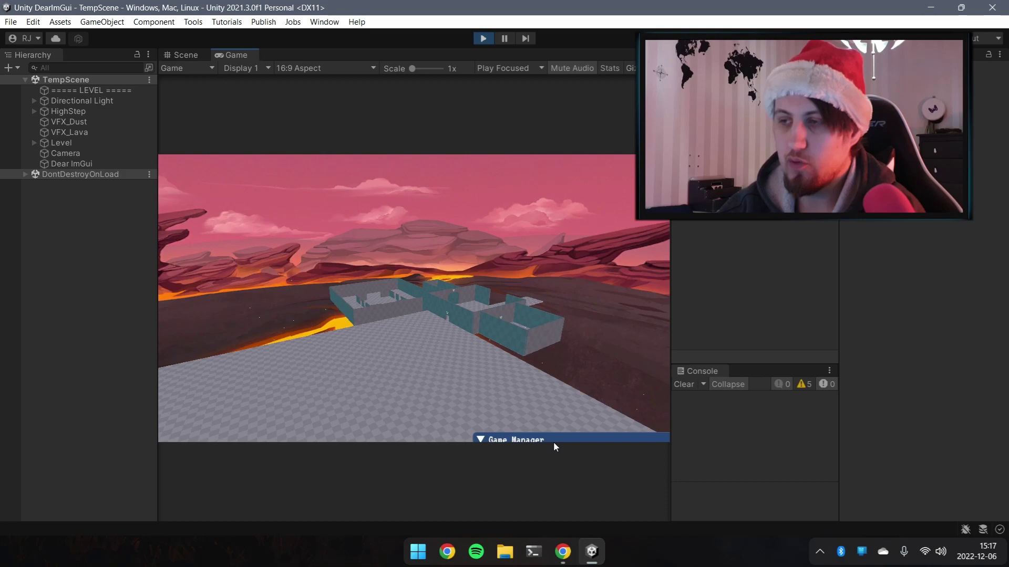
{"action": "left_click", "coordinate": [483, 39]}
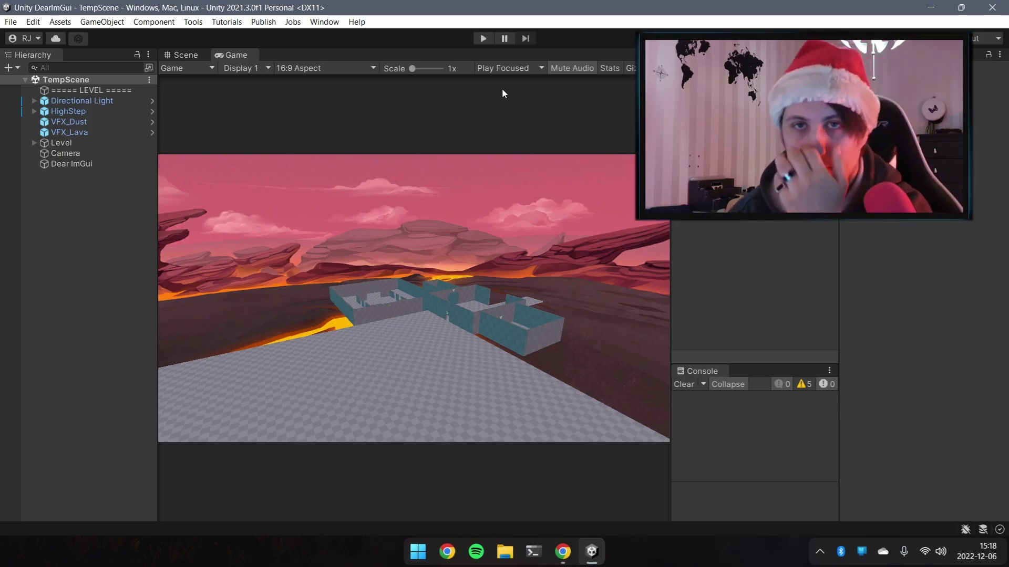
{"action": "left_click", "coordinate": [704, 131]}
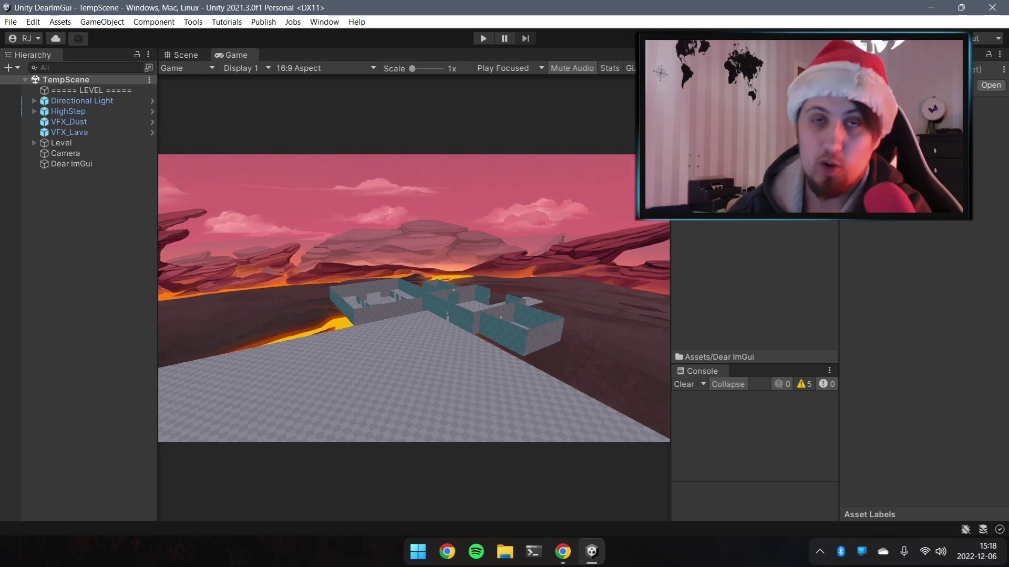
Create a new folder named Scripts in Assets
{"action": "key", "text": "BackSpace"}
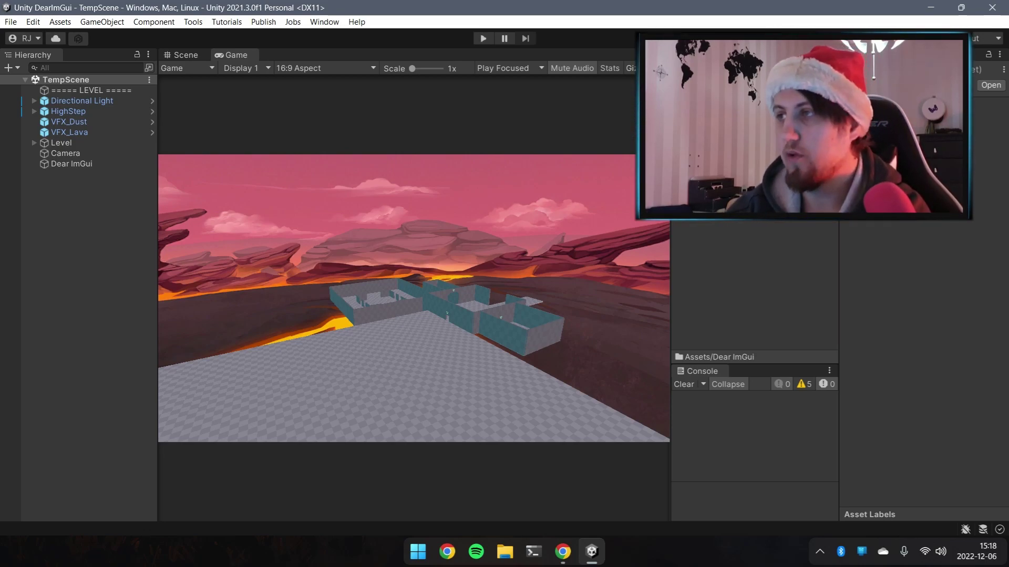
{"action": "right_click", "coordinate": [717, 83]}
{"action": "mouse_move", "coordinate": [736, 90]}
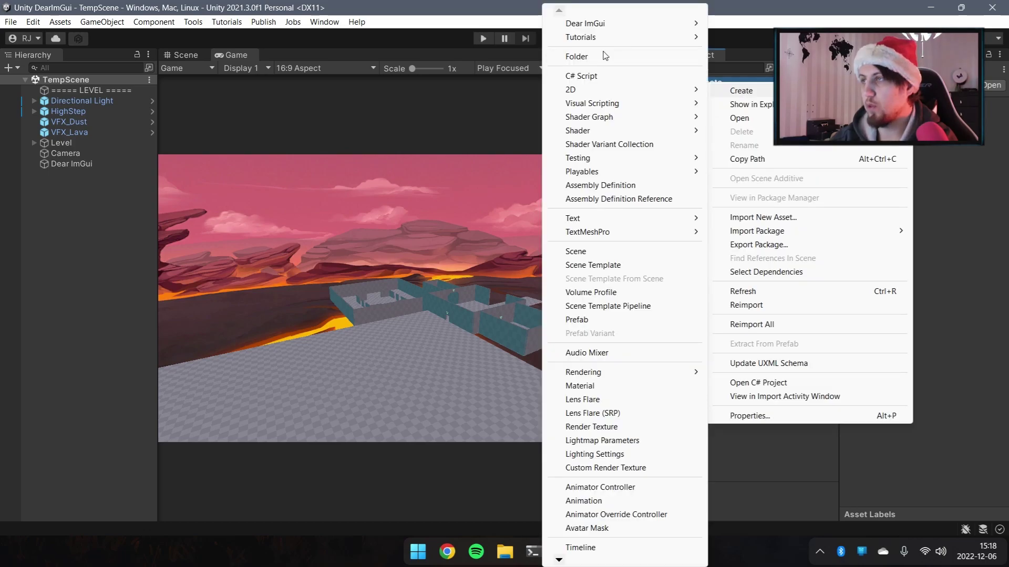
{"action": "left_click", "coordinate": [578, 54]}
{"action": "type", "text": "Scri"}
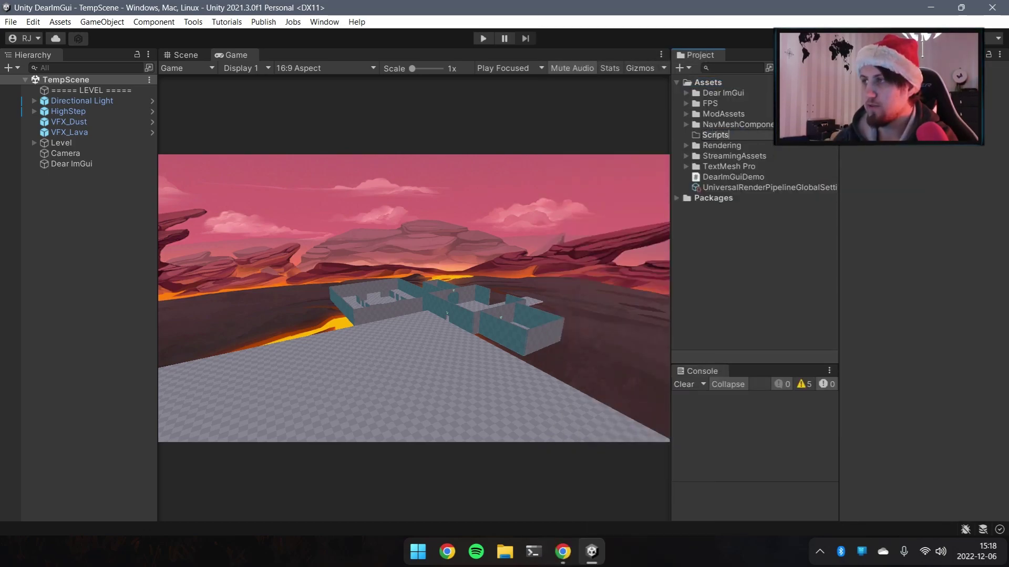
{"action": "type", "text": "pts"}
{"action": "key", "text": "Return"}
Create an assembly definition named Scripts inside the Scripts folder
{"action": "right_click", "coordinate": [711, 147]}
{"action": "mouse_move", "coordinate": [741, 155]}
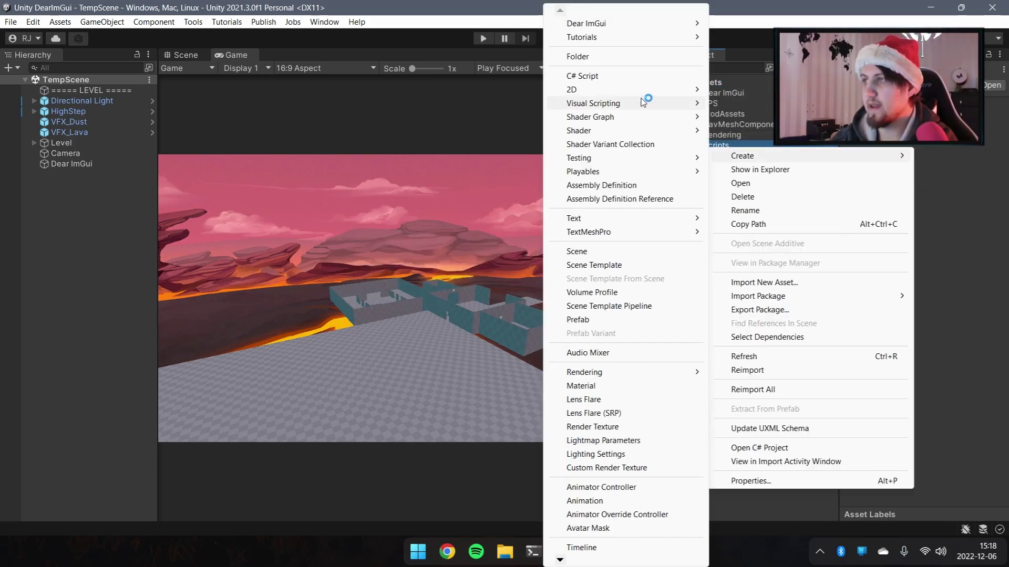
{"action": "left_click", "coordinate": [646, 187]}
{"action": "type", "text": "Sc"}
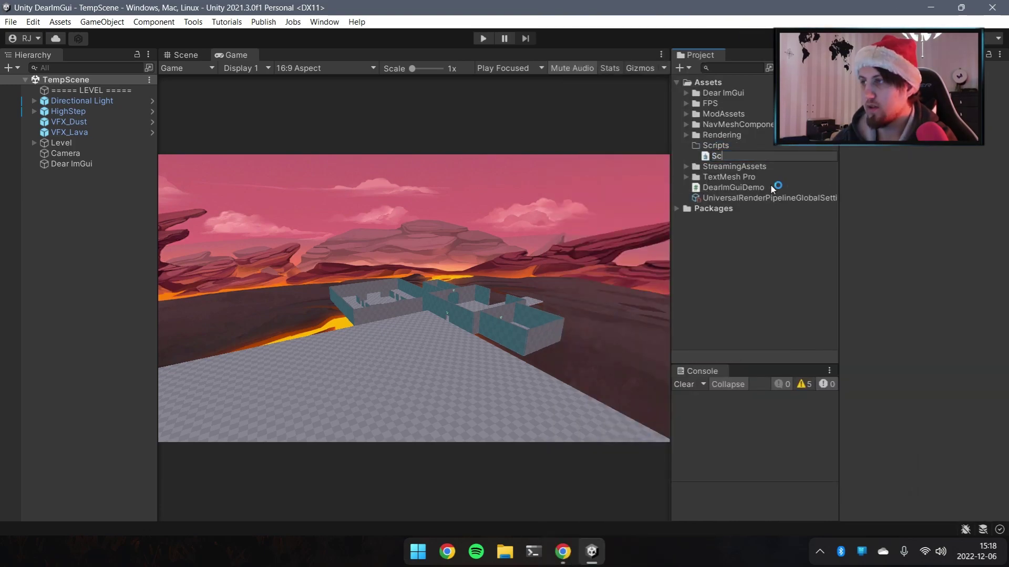
{"action": "type", "text": "ripts"}
{"action": "key", "text": "Return"}
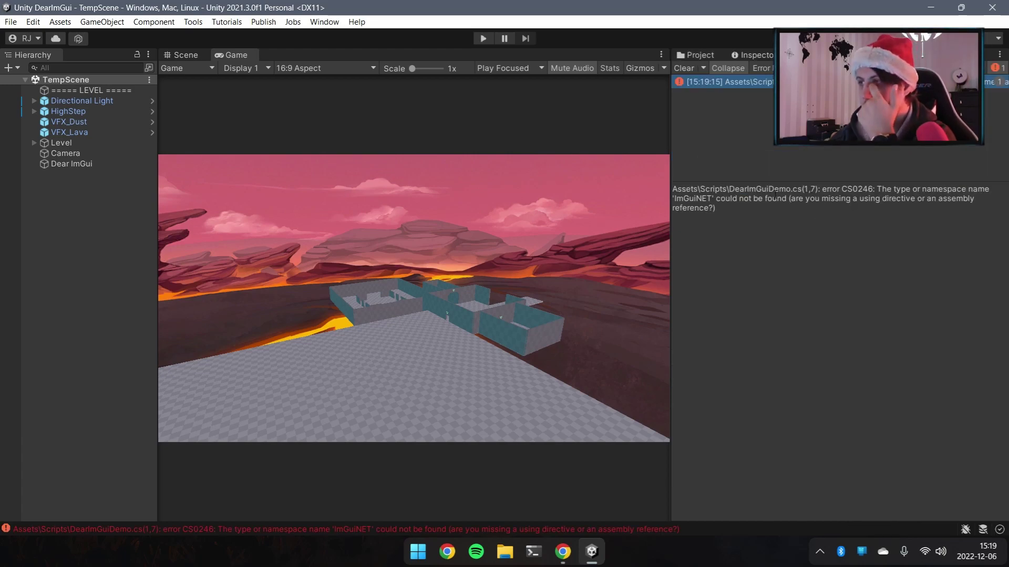
Add RG.ImGui as the first Assembly Definition Reference of the Scripts assembly definition
{"action": "left_click", "coordinate": [764, 55]}
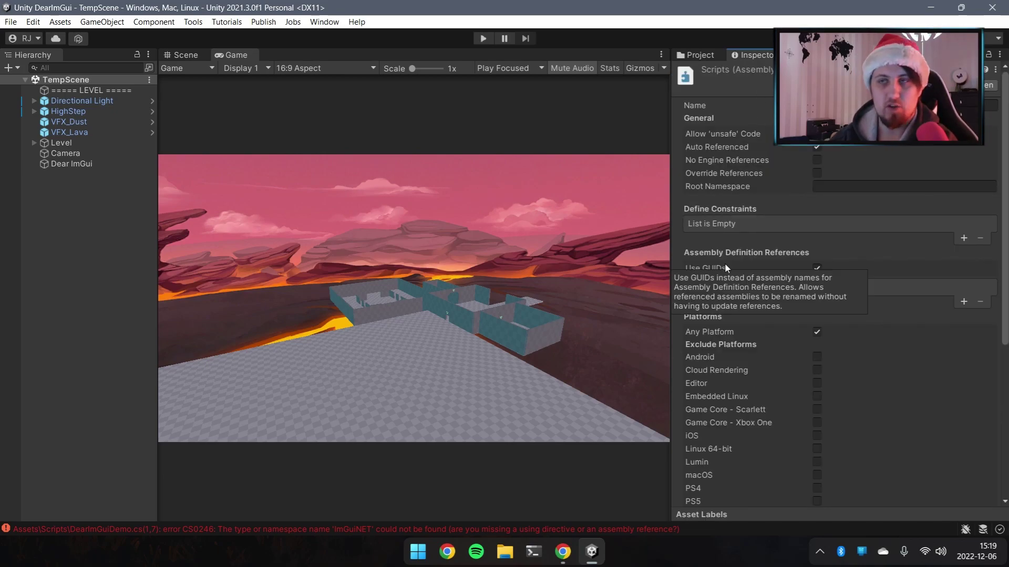
{"action": "scroll", "coordinate": [724, 263], "scroll_direction": "down", "scroll_amount": 2}
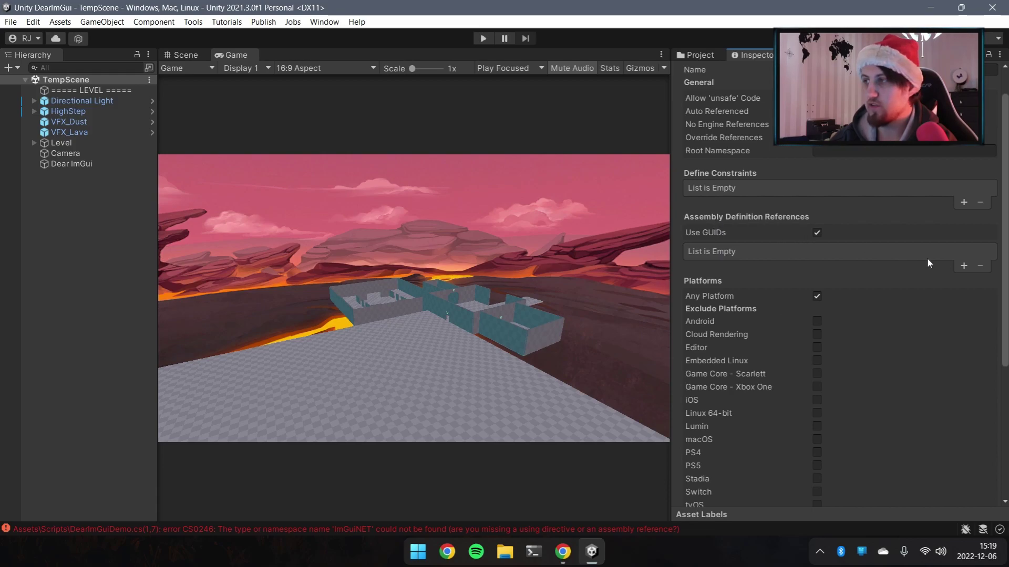
{"action": "left_click", "coordinate": [963, 266]}
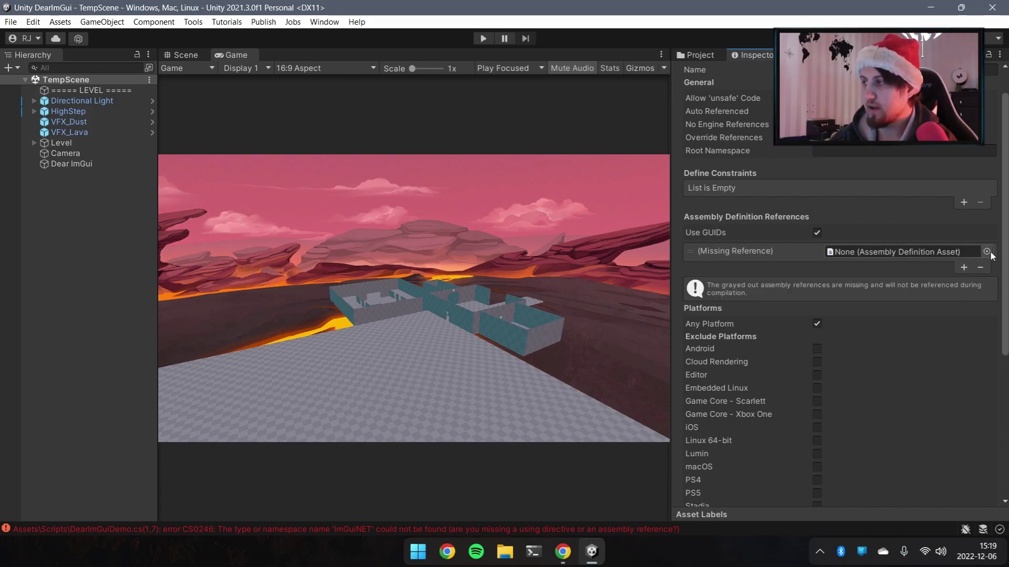
{"action": "left_click", "coordinate": [984, 251]}
{"action": "type", "text": "IMGui"}
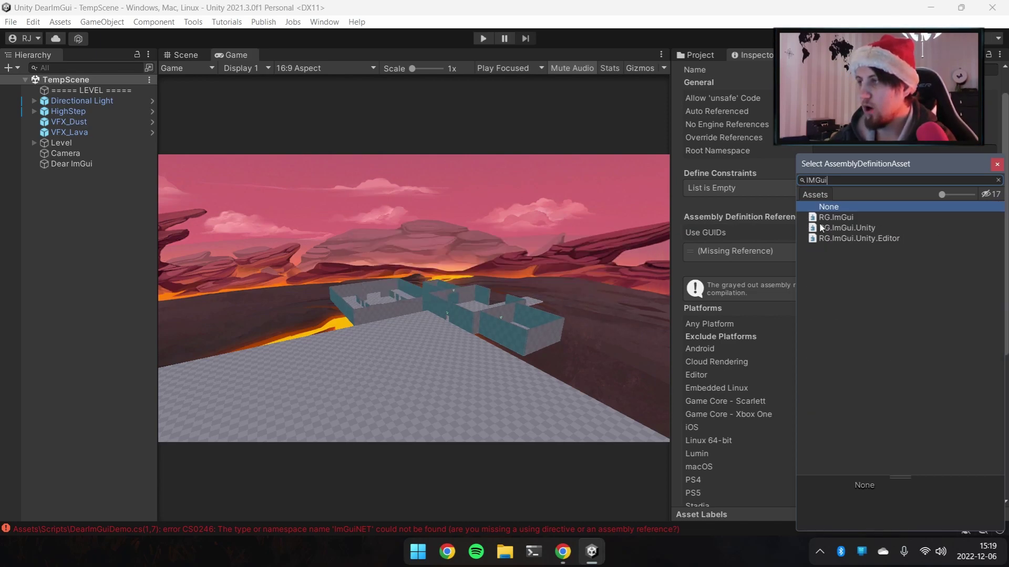
{"action": "double_click", "coordinate": [837, 218]}
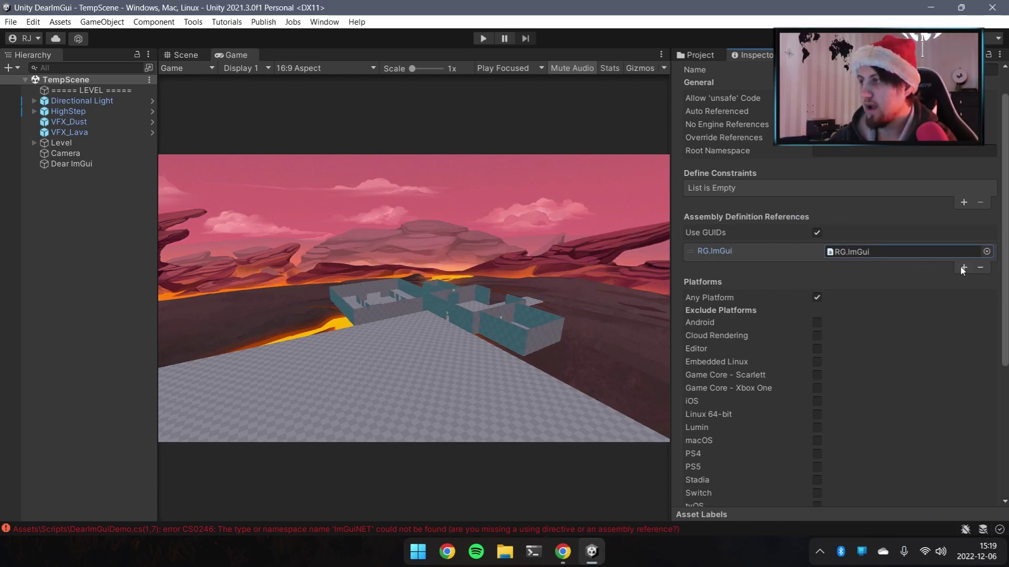
Add RG.ImGui.Unity as the second assembly reference
{"action": "left_click", "coordinate": [962, 269]}
{"action": "left_click", "coordinate": [987, 266]}
{"action": "type", "text": "RG"}
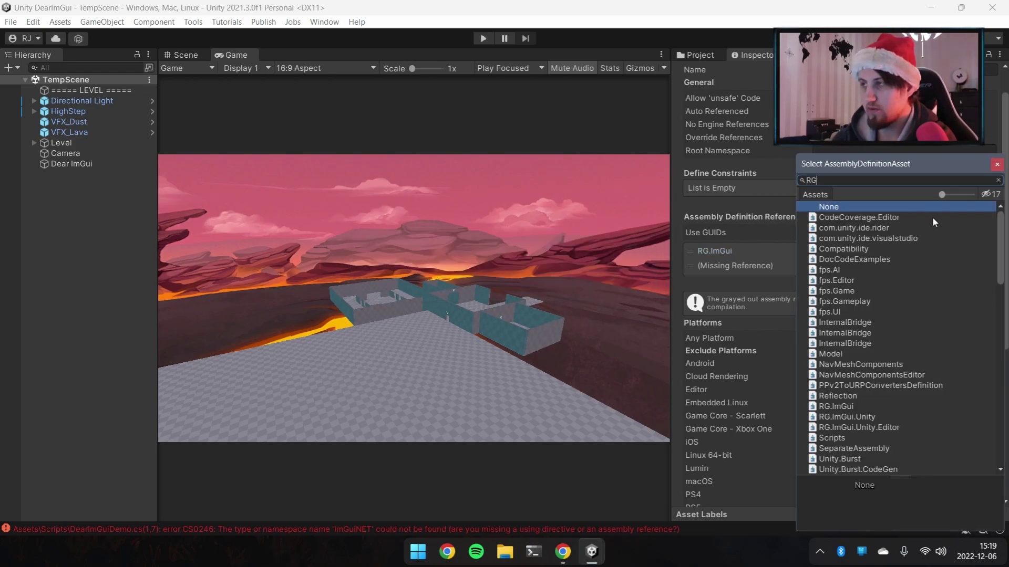
{"action": "type", "text": "I"}
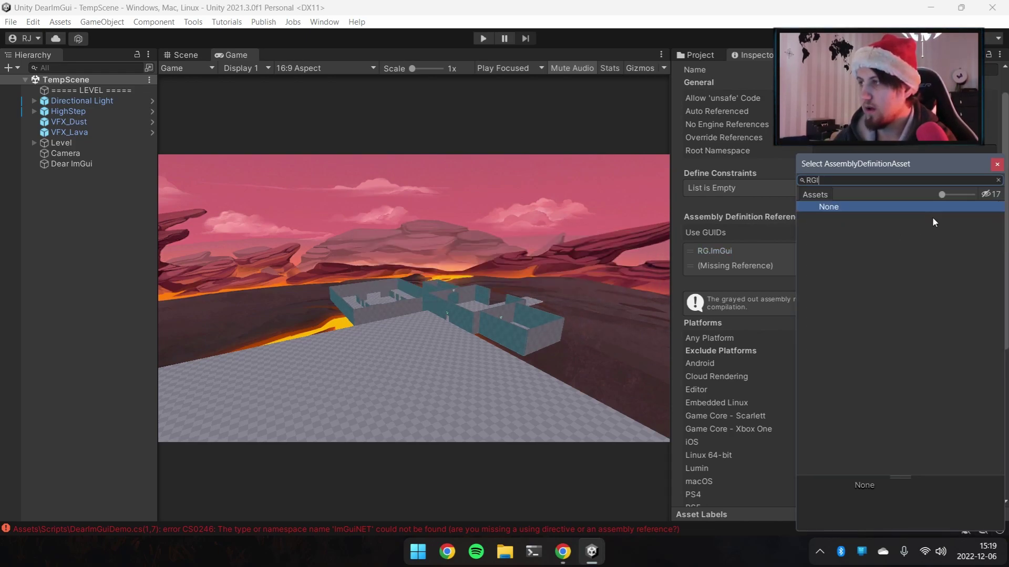
{"action": "key", "text": "BackSpace"}
{"action": "key", "text": "Down"}
{"action": "key", "text": "Down"}
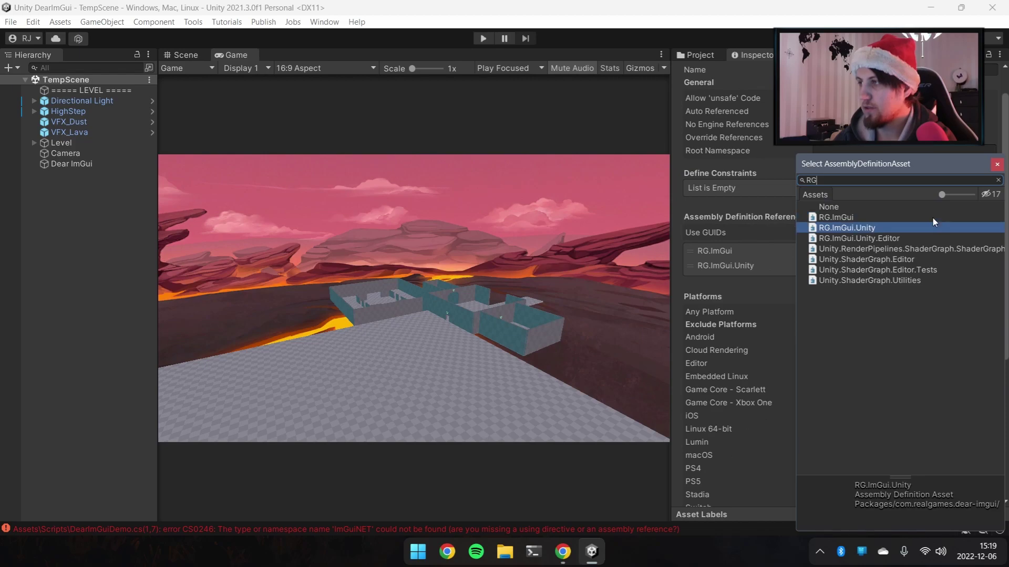
{"action": "key", "text": "Return"}
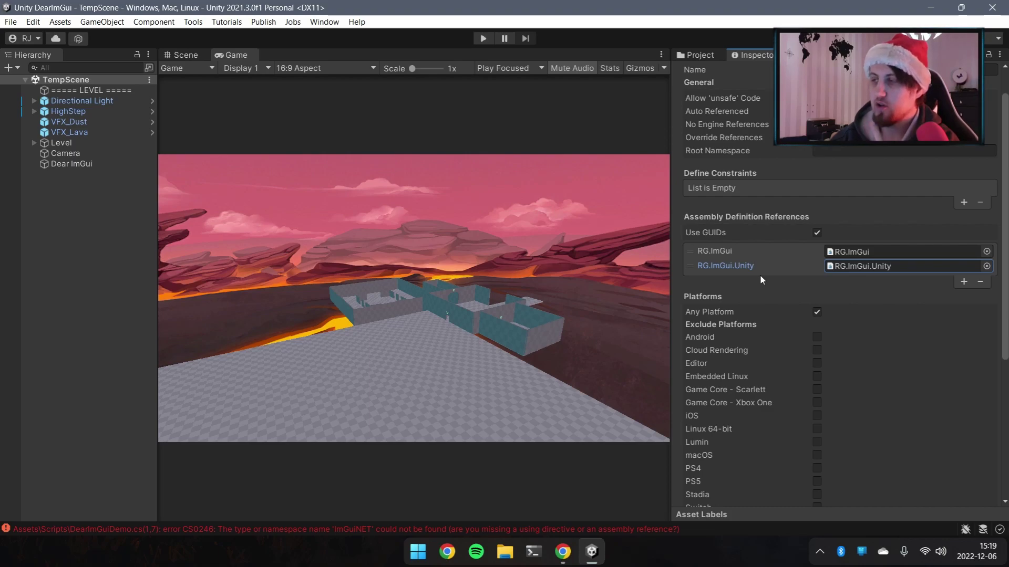
Remove the unused empty third reference entry and apply the assembly definition changes
{"action": "left_click", "coordinate": [970, 281]}
{"action": "left_click", "coordinate": [986, 280]}
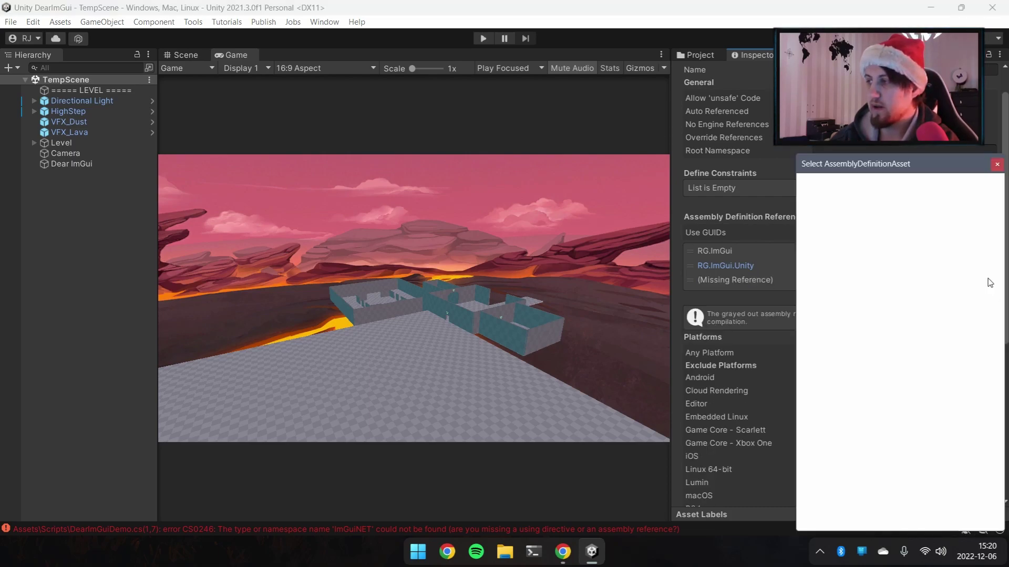
{"action": "type", "text": "RG."}
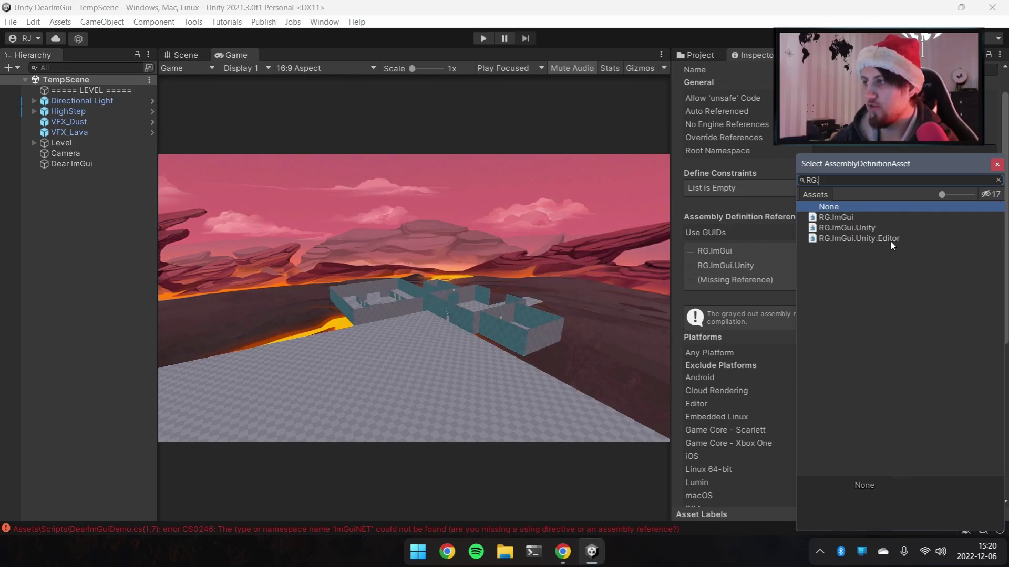
{"action": "left_click", "coordinate": [997, 163]}
{"action": "left_click", "coordinate": [789, 280]}
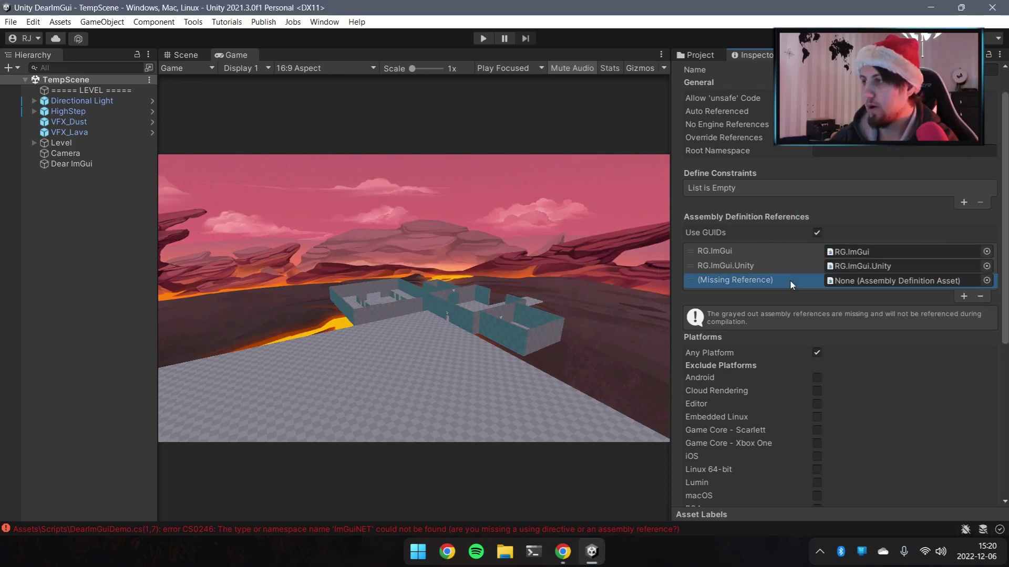
{"action": "scroll", "coordinate": [790, 236], "scroll_direction": "up", "scroll_amount": 2}
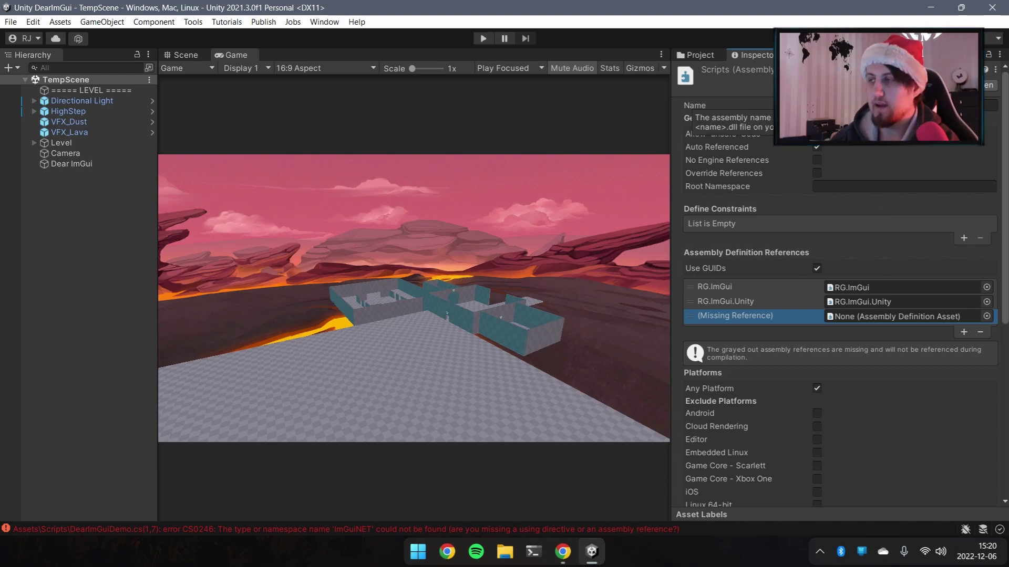
{"action": "left_click", "coordinate": [981, 331]}
{"action": "scroll", "coordinate": [918, 335], "scroll_direction": "down", "scroll_amount": 6}
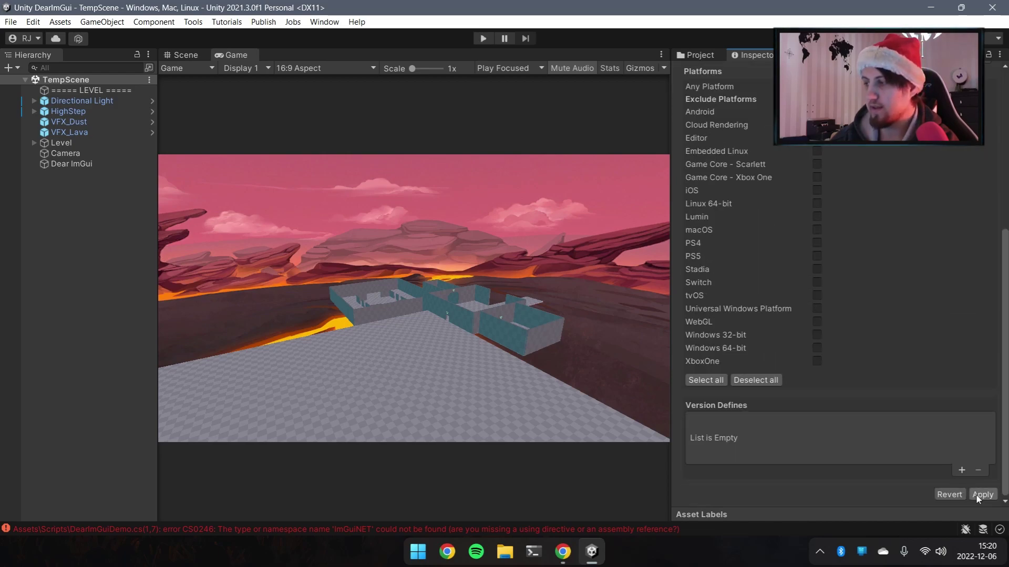
{"action": "left_click", "coordinate": [975, 494]}
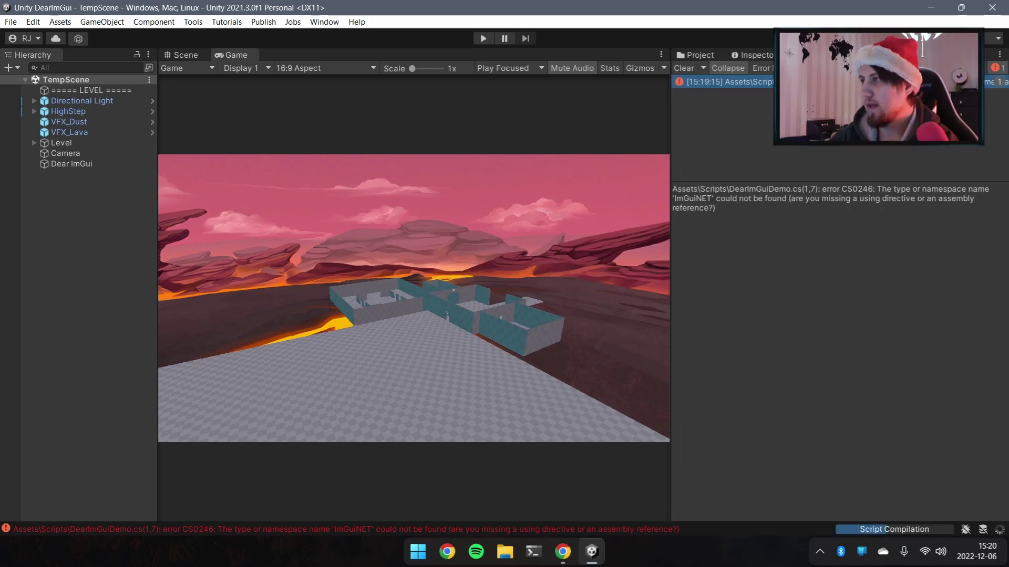